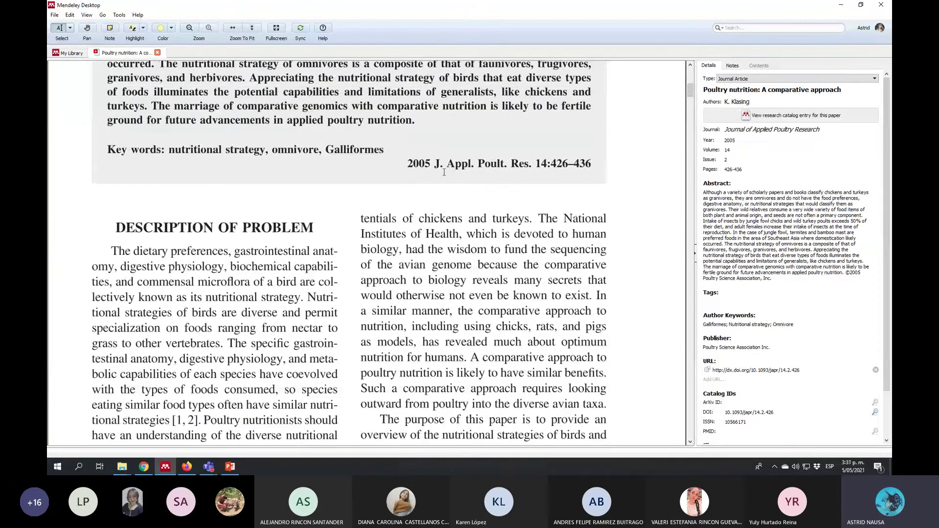
Compare the journal name, year and volume printed in the poultry nutrition PDF with its recorded document details.
left_click_drag(434, 164, 532, 165)
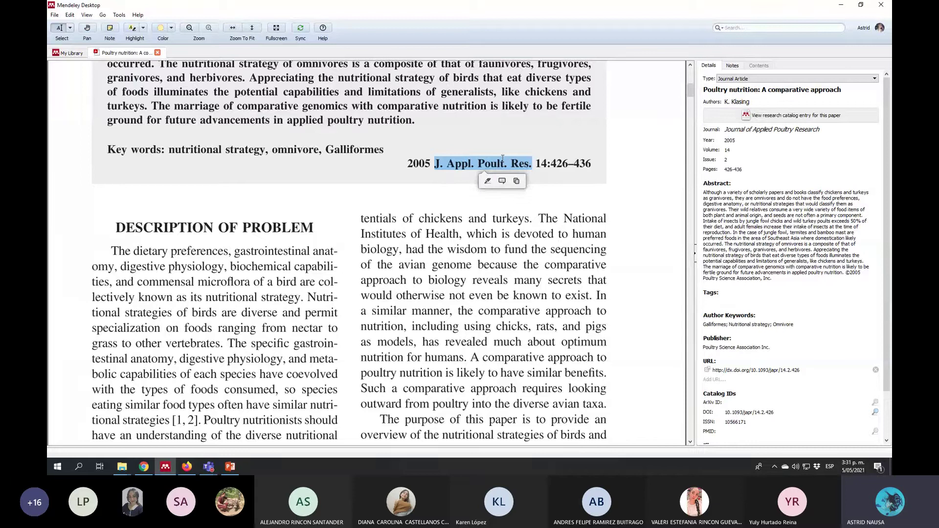
double_click(420, 165)
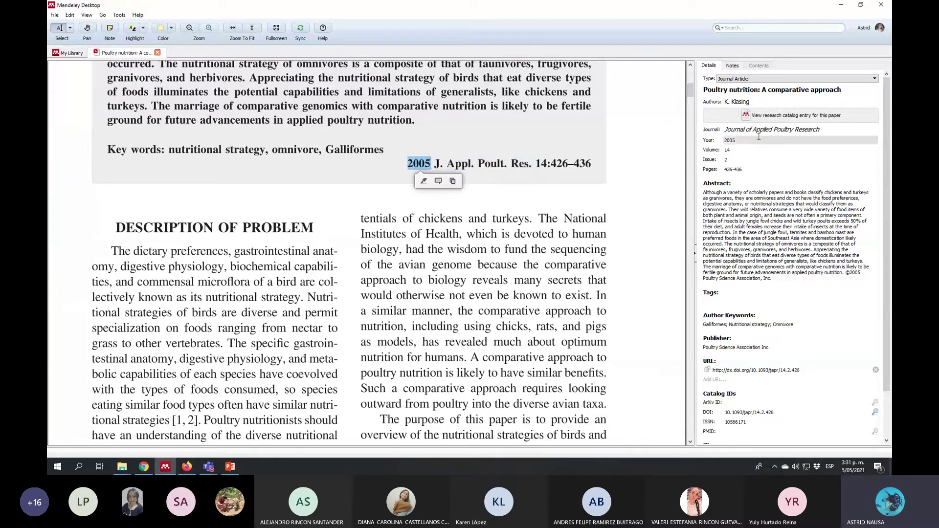
double_click(542, 163)
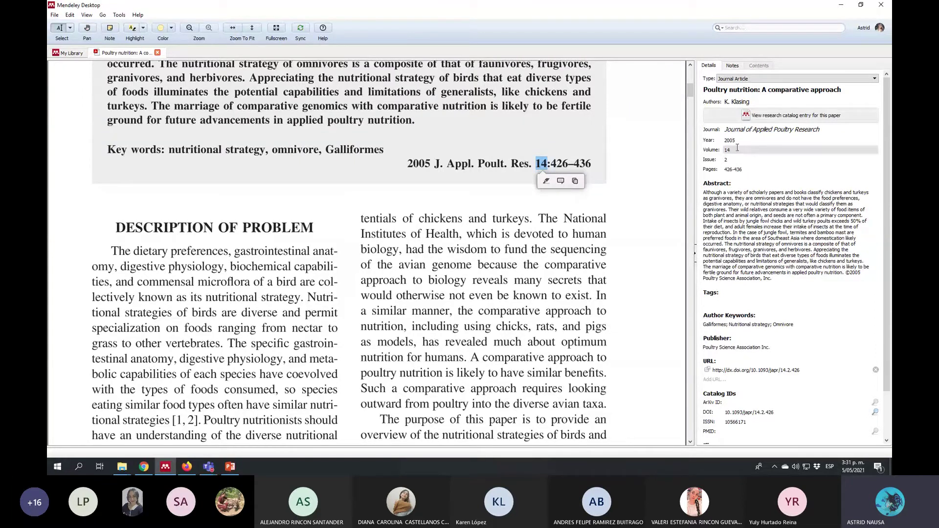
left_click(576, 261)
Compare the PDF's title page, summary and key words with the abstract, author keywords, catalog IDs and attached file in the document details.
scroll(576, 261, "up", 10)
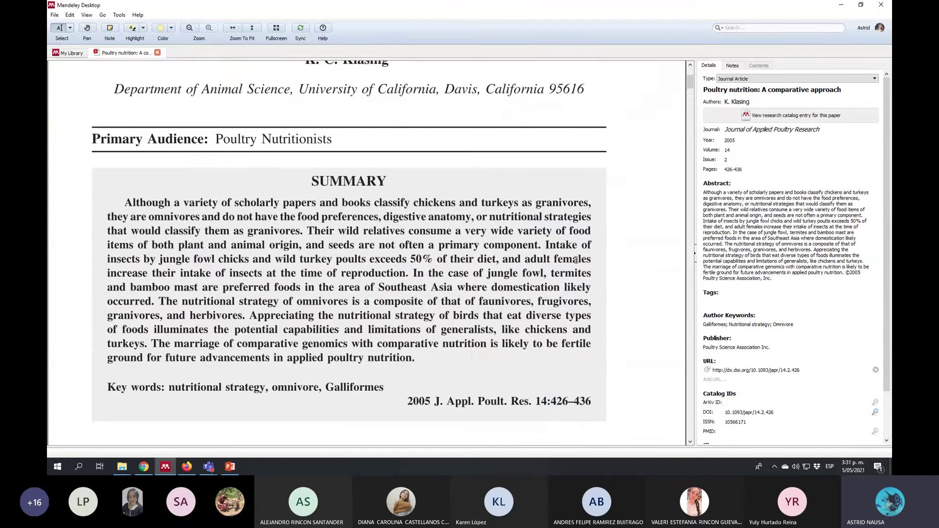
scroll(577, 261, "down", 10)
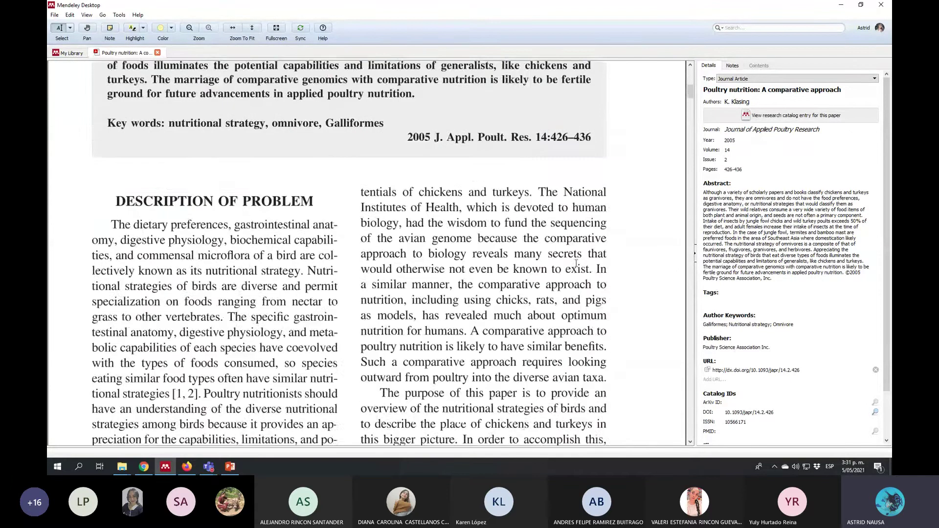
scroll(576, 260, "down", 3)
scroll(577, 264, "up", 8)
scroll(579, 276, "up", 5)
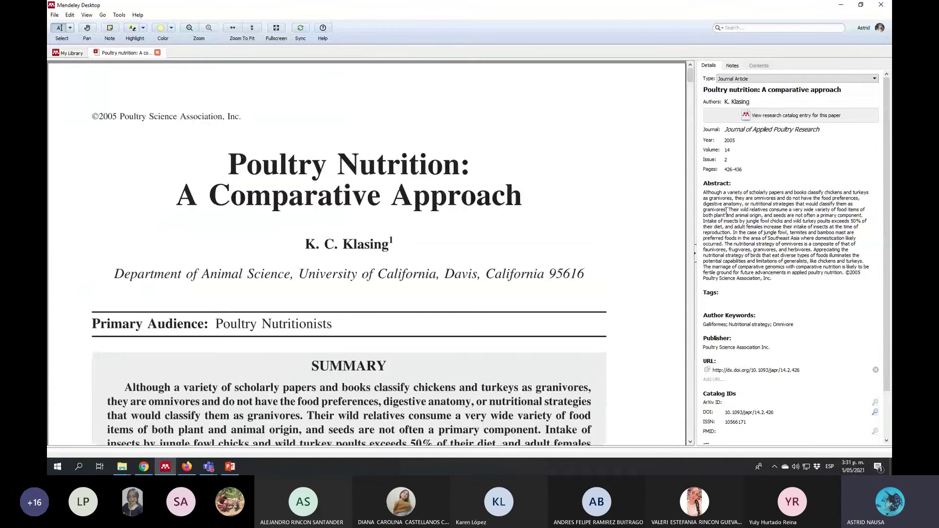
scroll(437, 313, "down", 5)
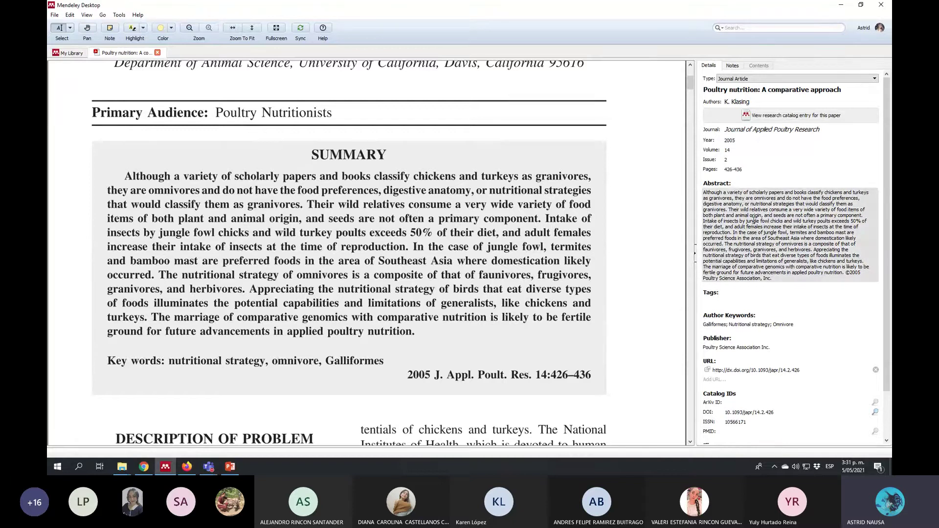
scroll(633, 317, "down", 3)
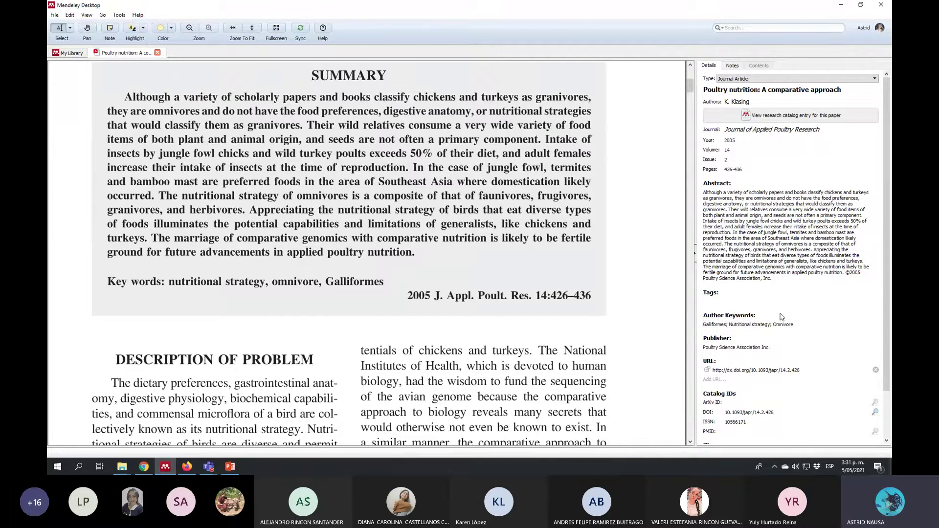
scroll(782, 317, "down", 2)
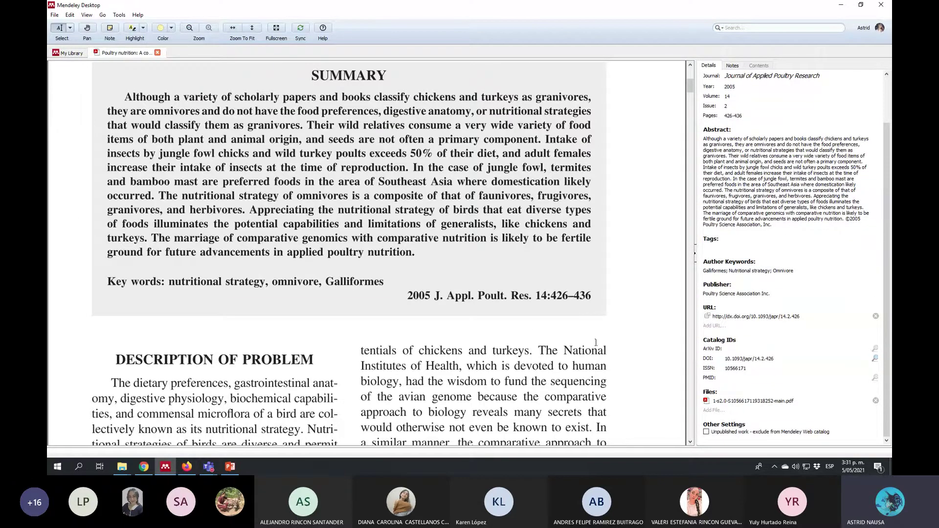
scroll(534, 335, "down", 2)
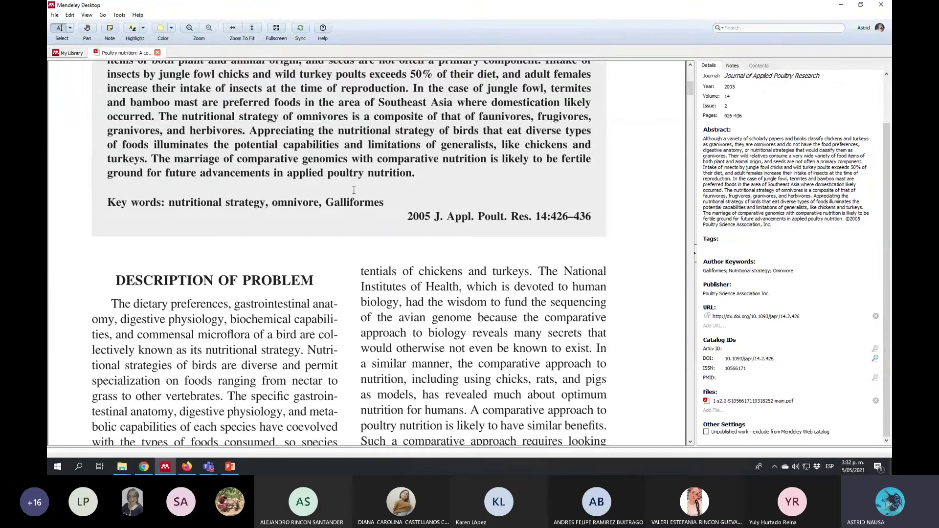
scroll(353, 190, "up", 7)
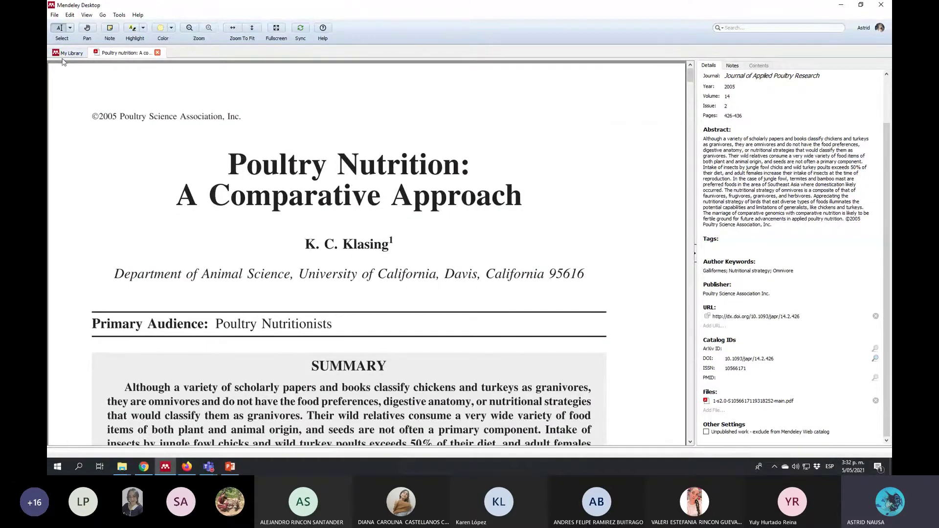
Return to the library and add evolving-enzyme-technology-impact-on-commercial-poultry-nutrition from the Escritorio folder to the BQ III collection.
left_click(67, 53)
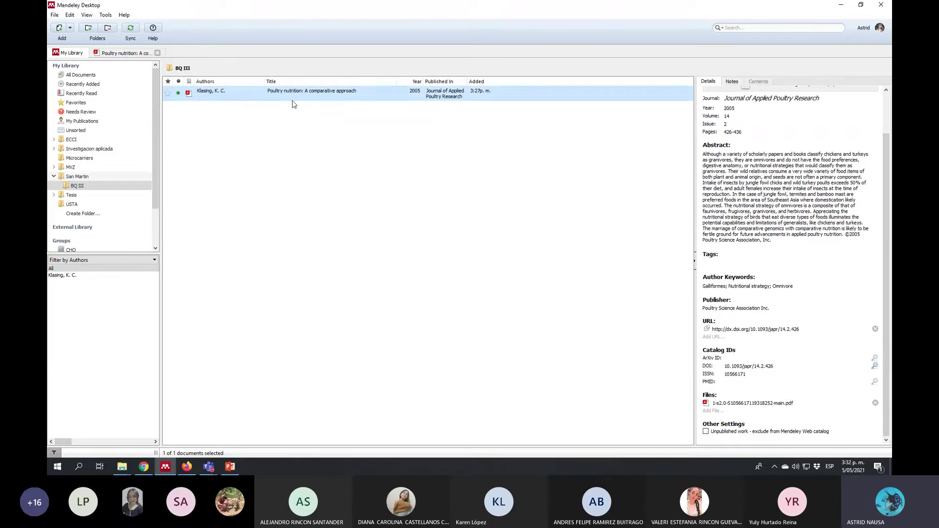
left_click(239, 144)
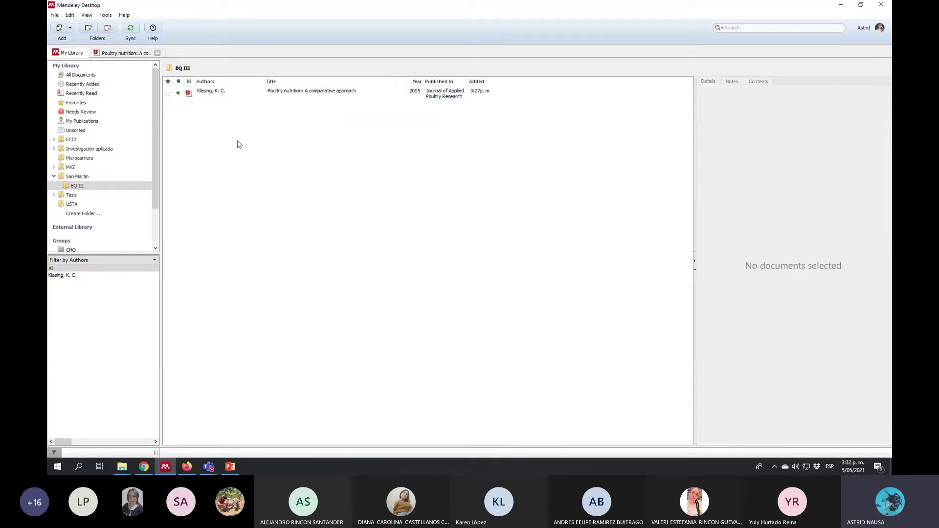
left_click(69, 30)
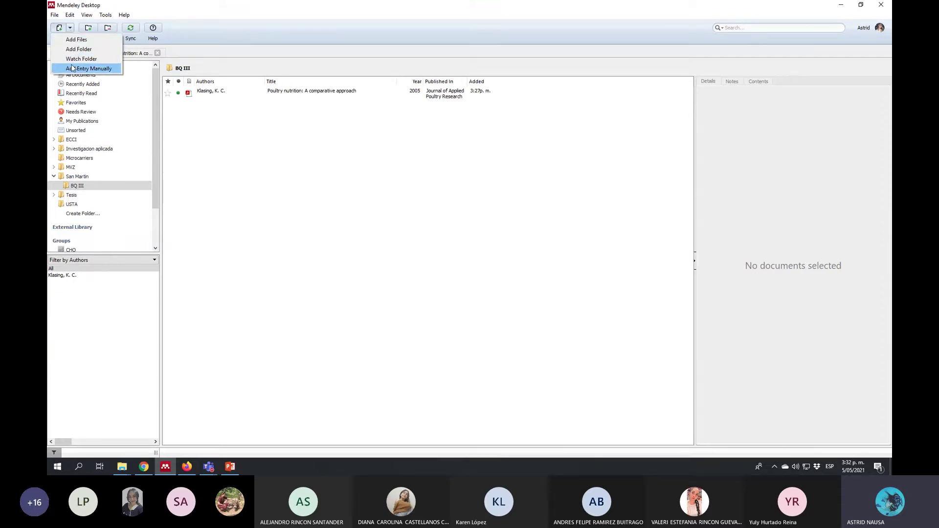
left_click(76, 40)
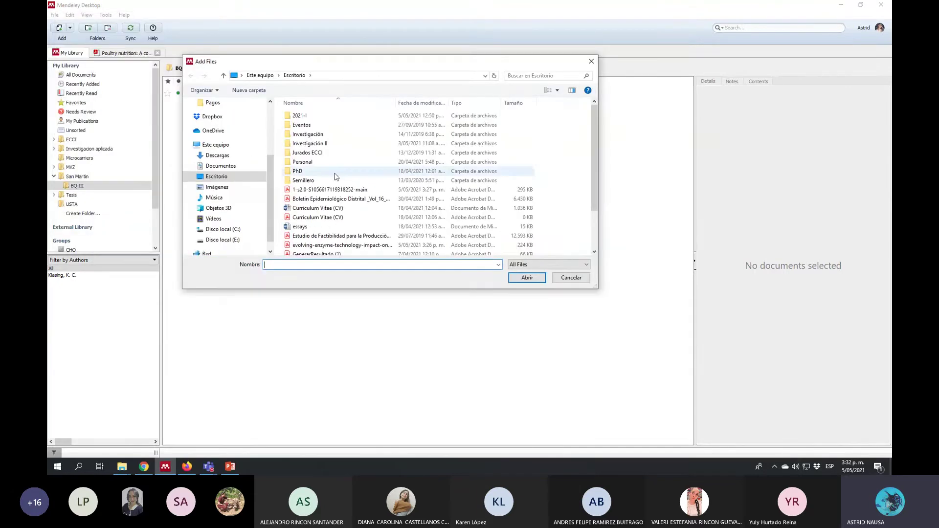
scroll(336, 196, "down", 2)
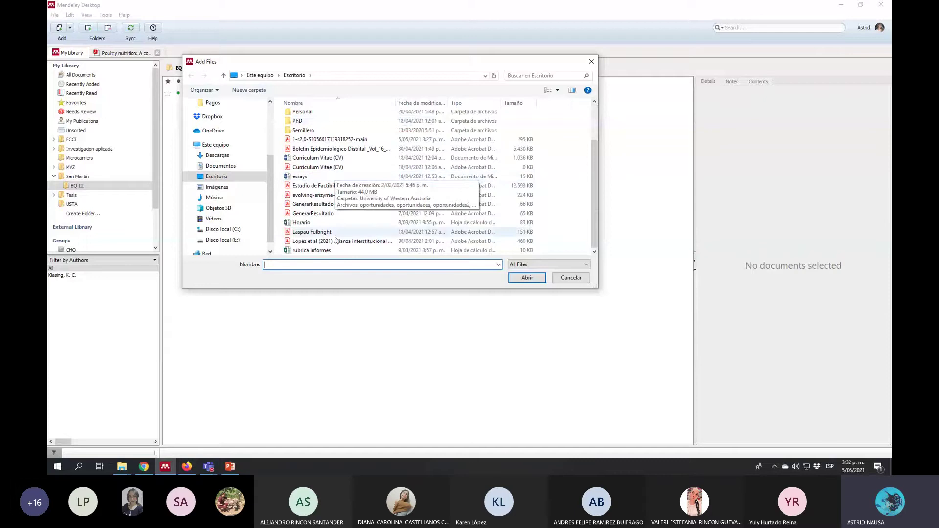
left_click(360, 195)
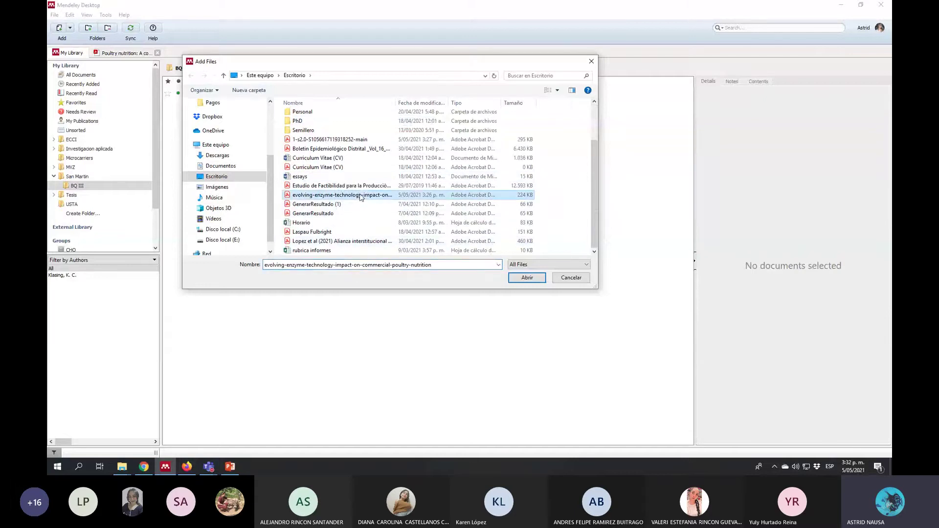
left_click(519, 279)
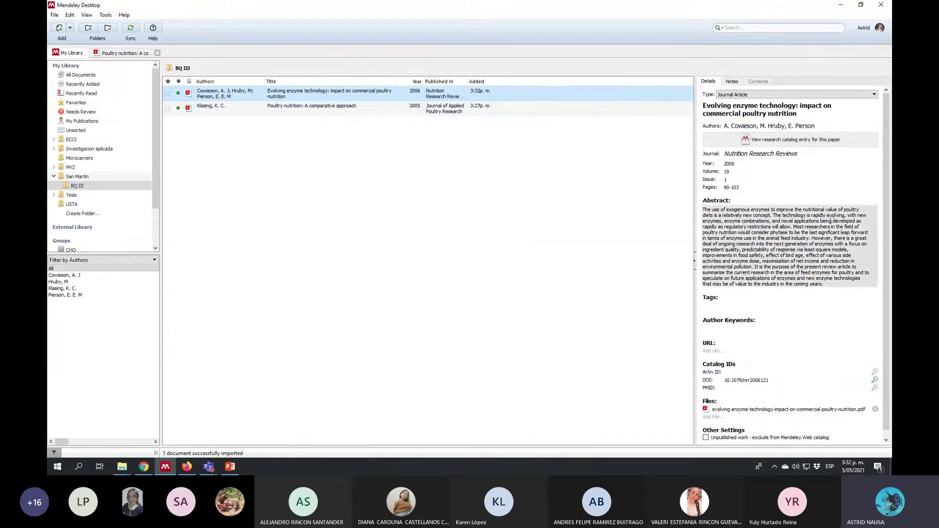
Open the newly imported enzyme technology article for reading, and collapse and restore its document details.
double_click(348, 95)
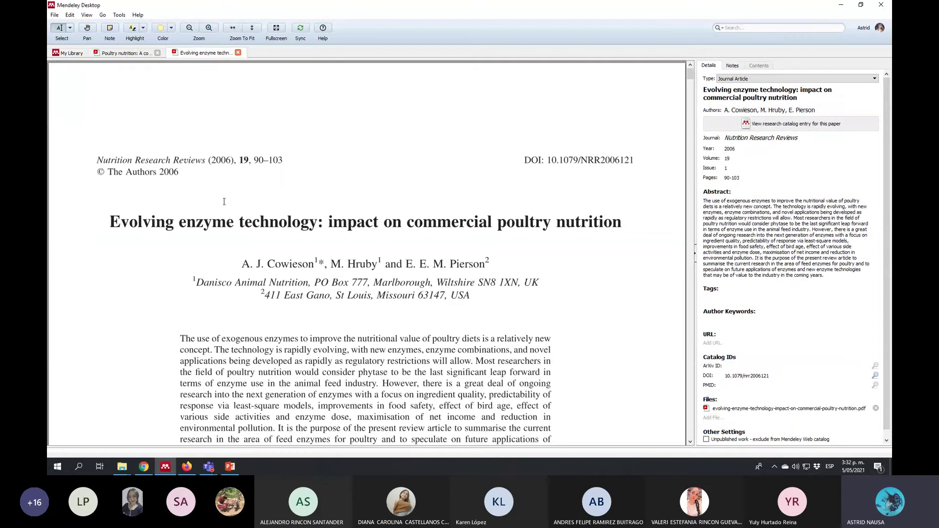
left_click(123, 53)
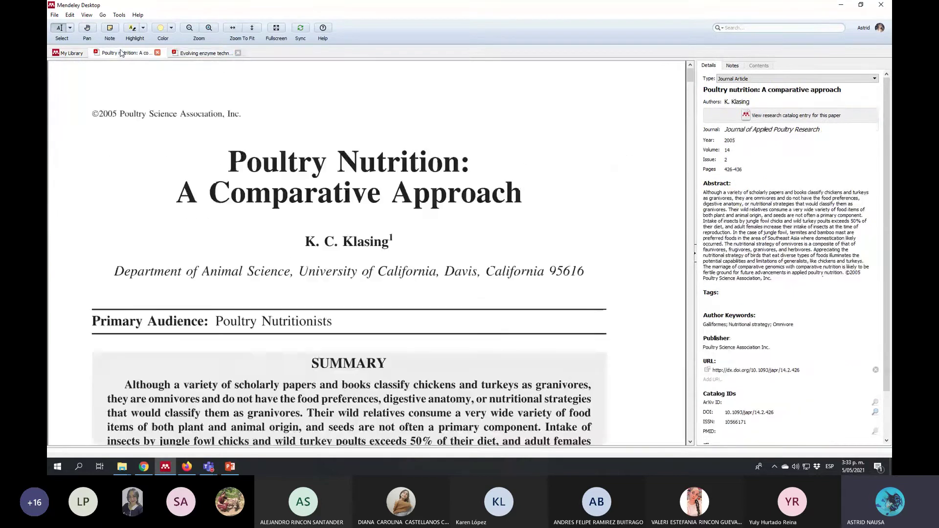
left_click(191, 52)
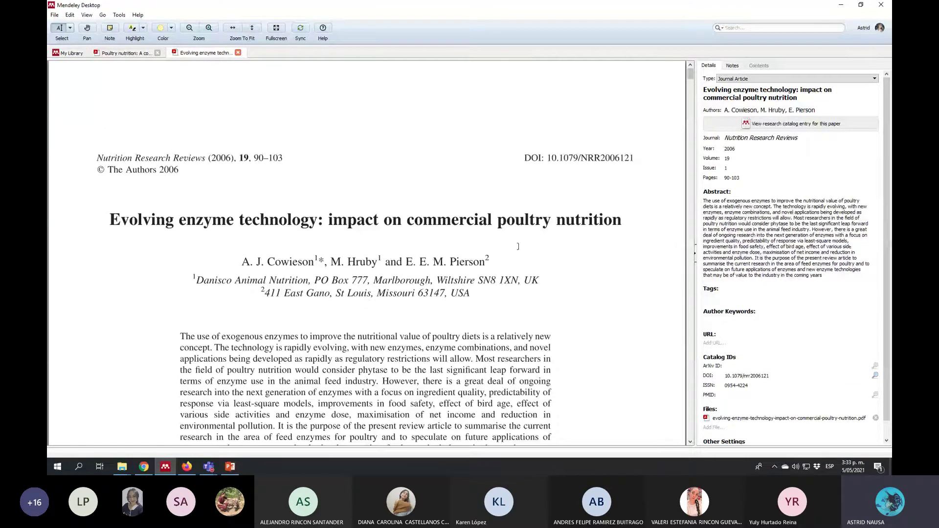
left_click(695, 259)
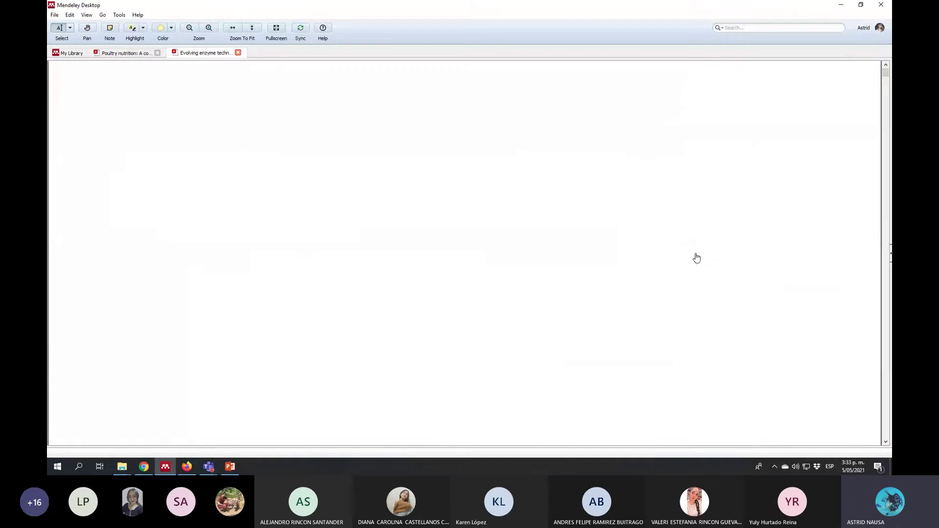
left_click(890, 256)
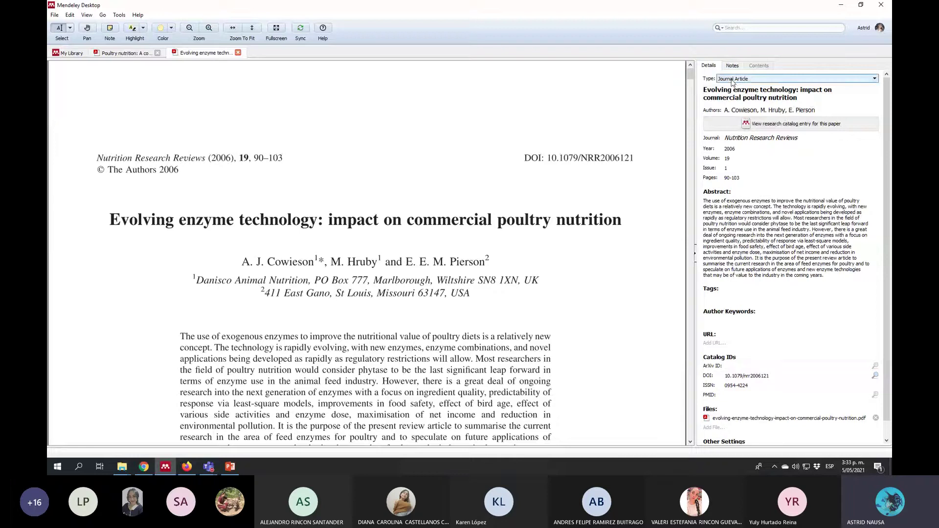
Add a period after the first author's second initial in the enzyme article's author details.
scroll(386, 254, "down", 1)
scroll(386, 254, "down", 1)
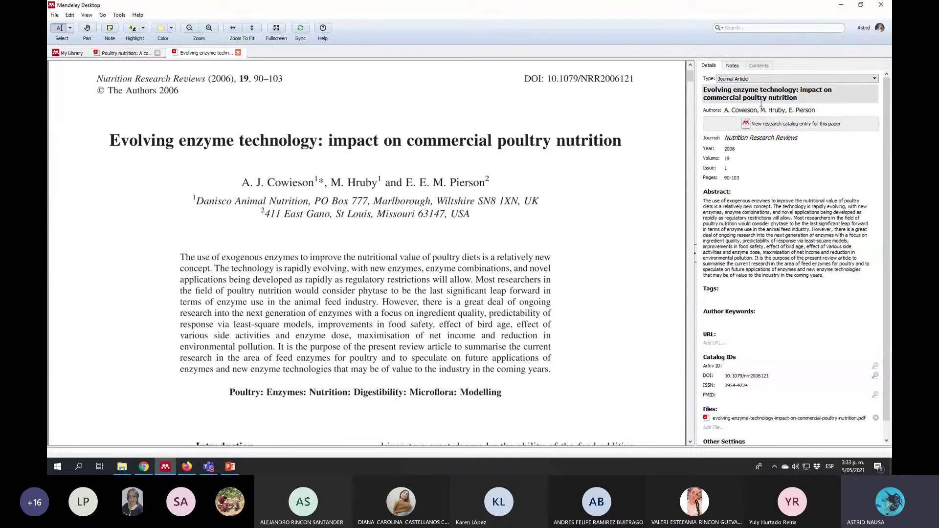
left_click(791, 111)
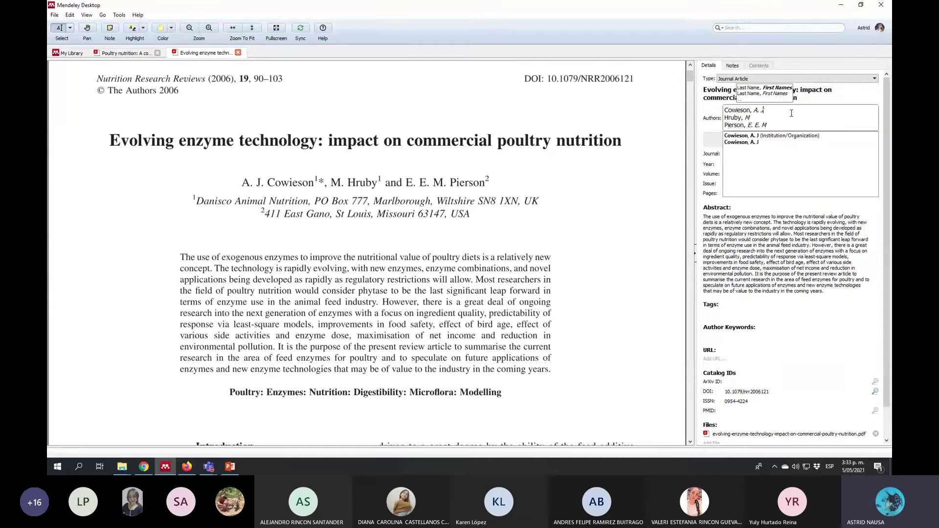
type(".")
left_click(656, 156)
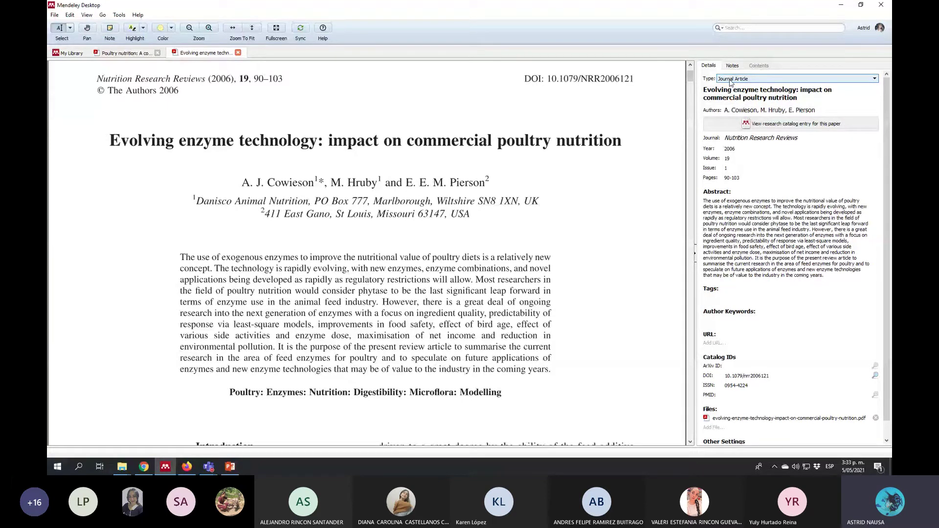
Compare the journal name, volume and DOI printed in the enzyme article with its recorded document details.
left_click_drag(98, 78, 209, 78)
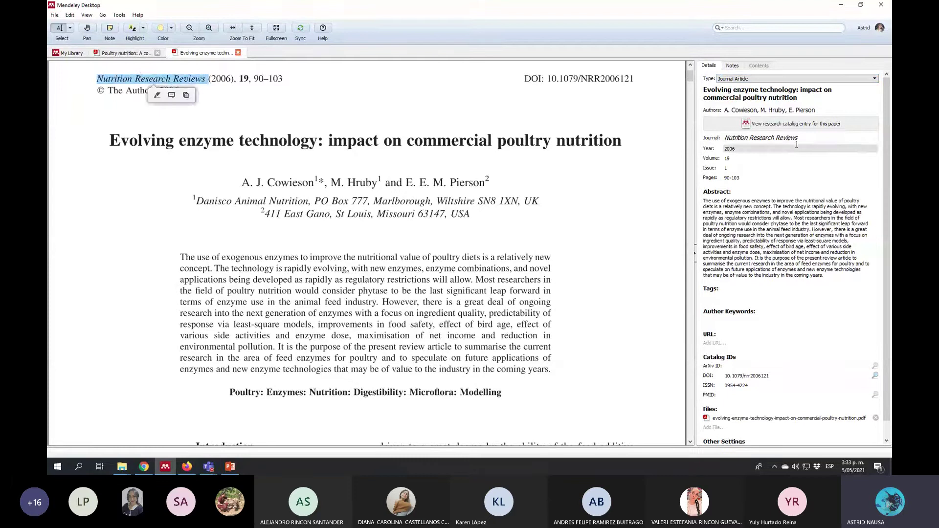
mouse_move(231, 79)
left_mouse_down()
mouse_move(211, 79)
mouse_move(239, 79)
left_mouse_up()
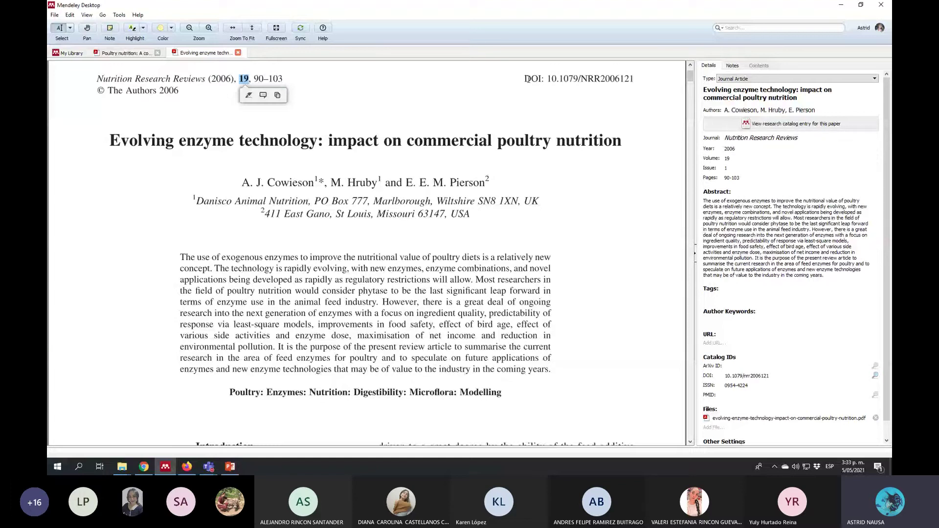
left_click_drag(546, 78, 635, 79)
scroll(888, 293, "down", 1)
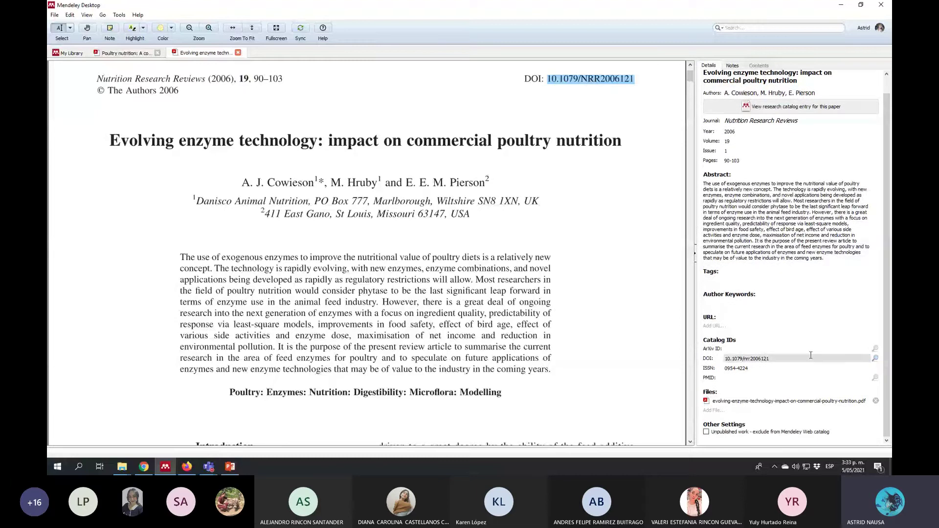
left_click(570, 243)
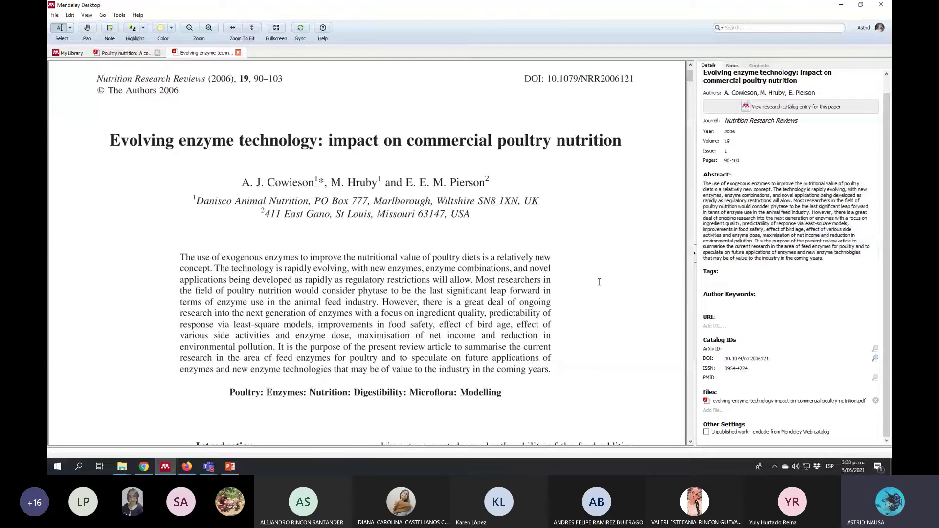
scroll(465, 293, "down", 3)
scroll(465, 293, "up", 5)
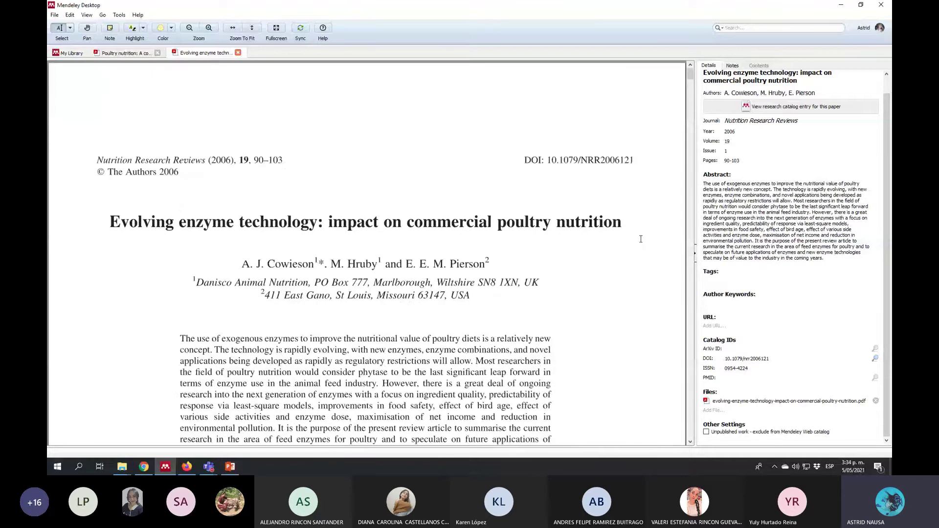
left_click(128, 54)
left_click(186, 54)
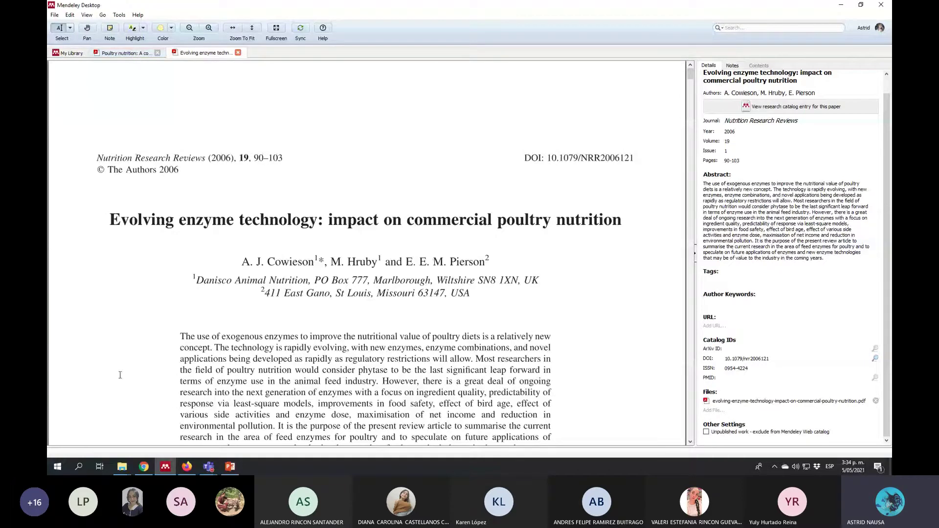
Switch to the Escritorio window in File Explorer and open the Bibliografía folder inside 2021-I > Bioquímica.
left_click(123, 467)
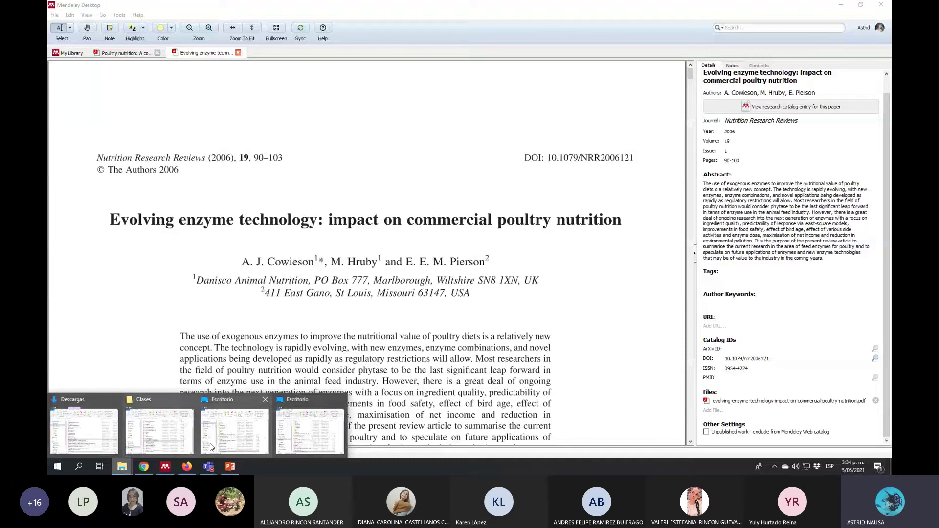
mouse_move(261, 444)
left_click(235, 431)
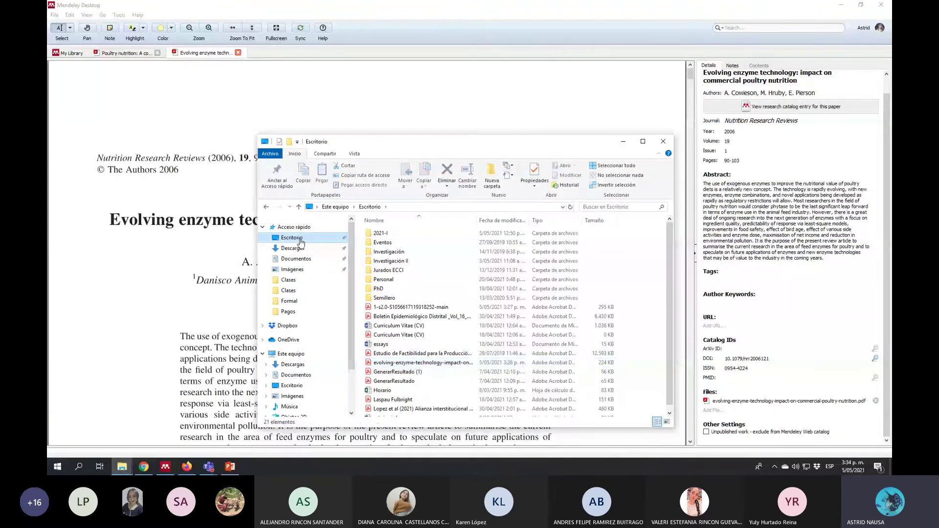
double_click(387, 234)
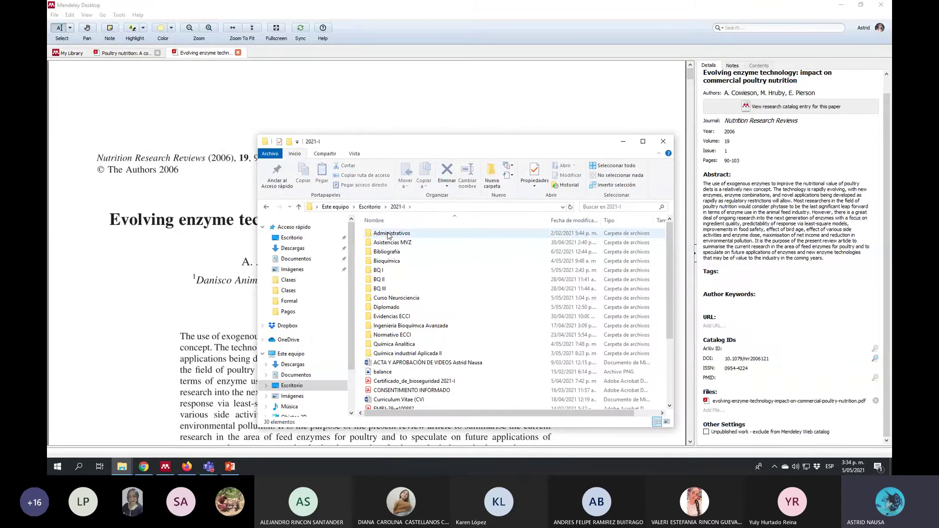
double_click(396, 262)
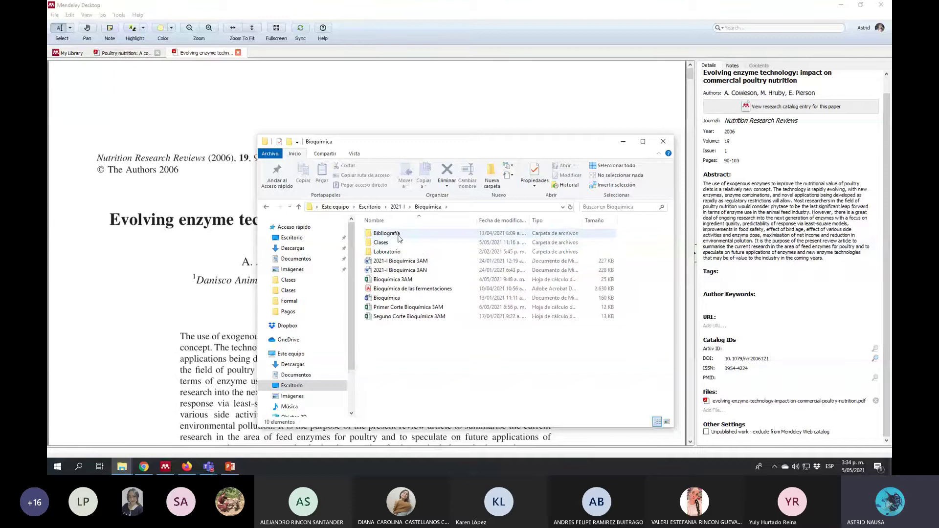
double_click(387, 234)
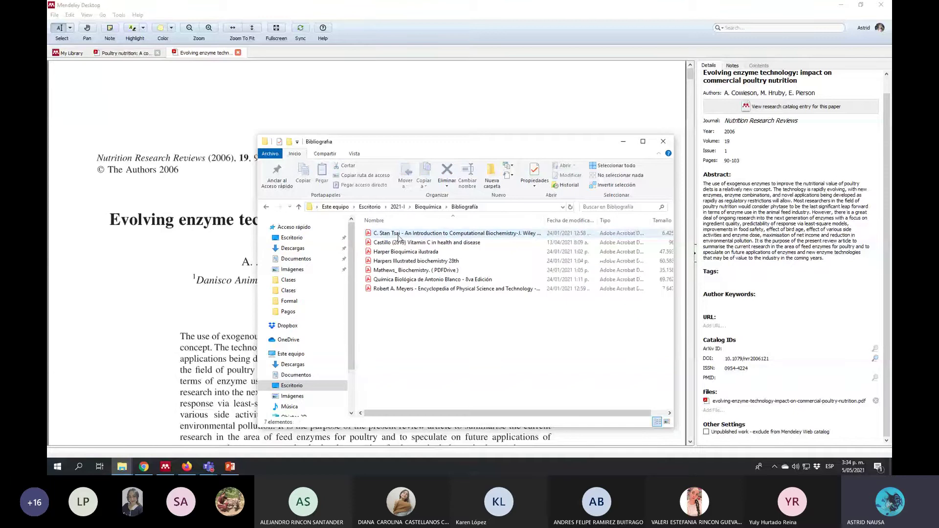
Return to the Mendeley library and add Harpers Illustrated biochemistry 28th from the Bibliografía folder to the BQ III collection.
left_click(73, 52)
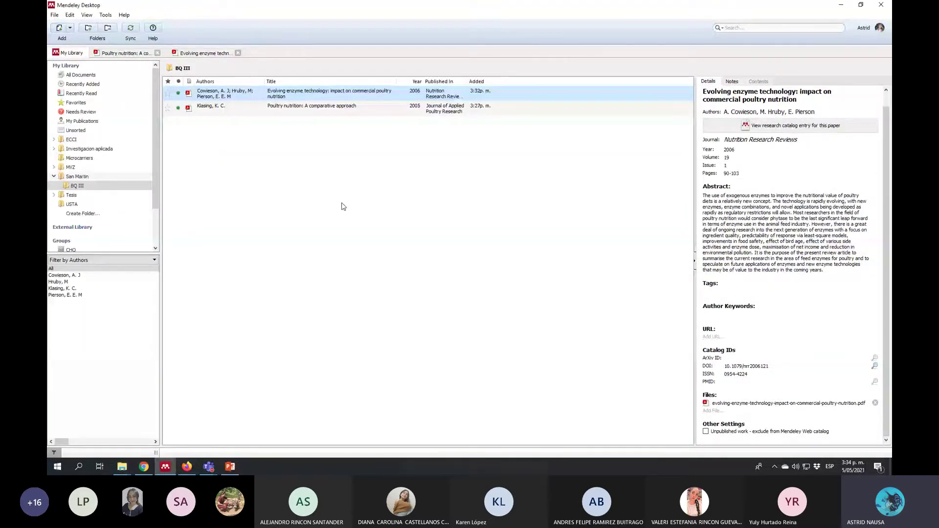
key("alt+Tab")
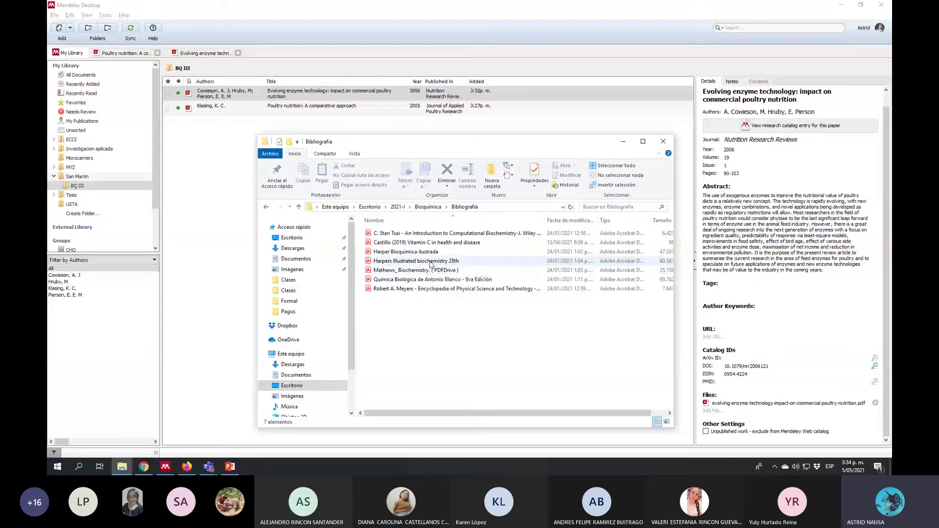
left_click(407, 262)
left_click_drag(405, 265, 204, 194)
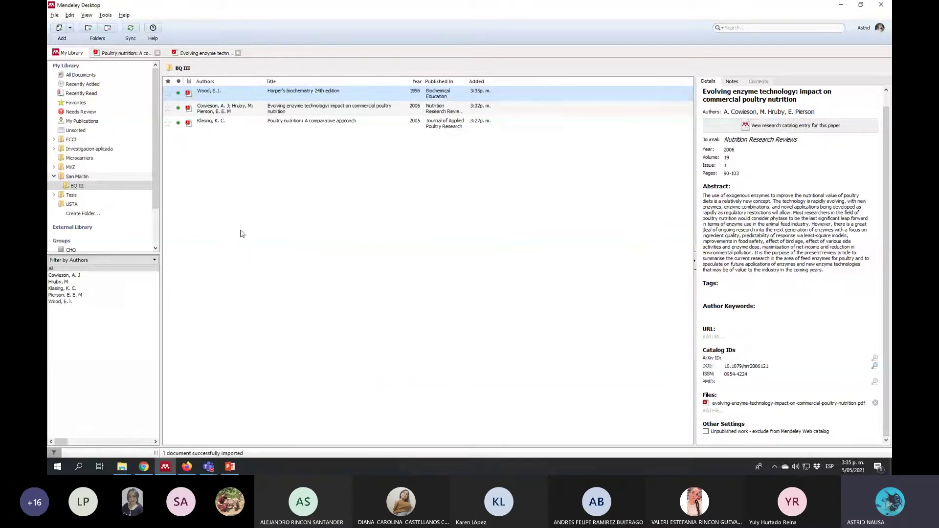
Open the imported Harper's book and correct its title to "Harper's illustrated biochemistry", removing the edition text.
double_click(357, 97)
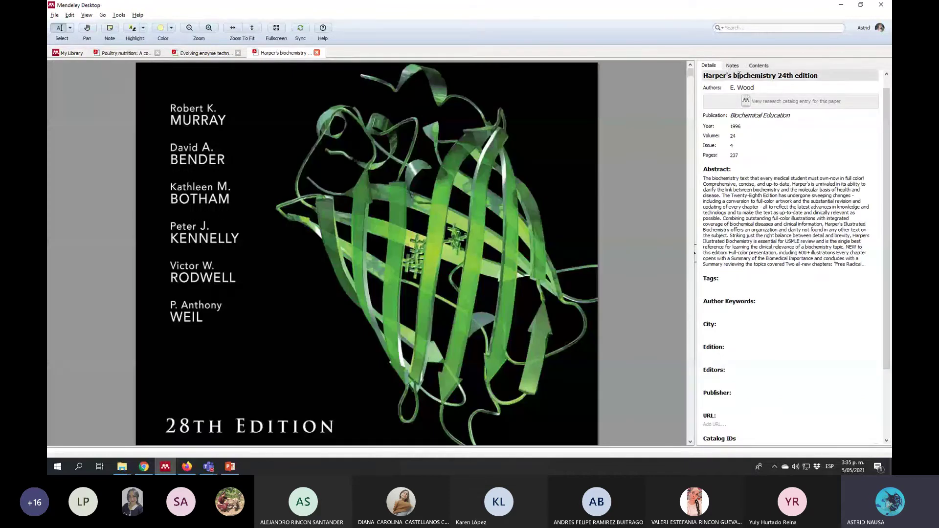
scroll(463, 185, "down", 5)
scroll(463, 184, "up", 2)
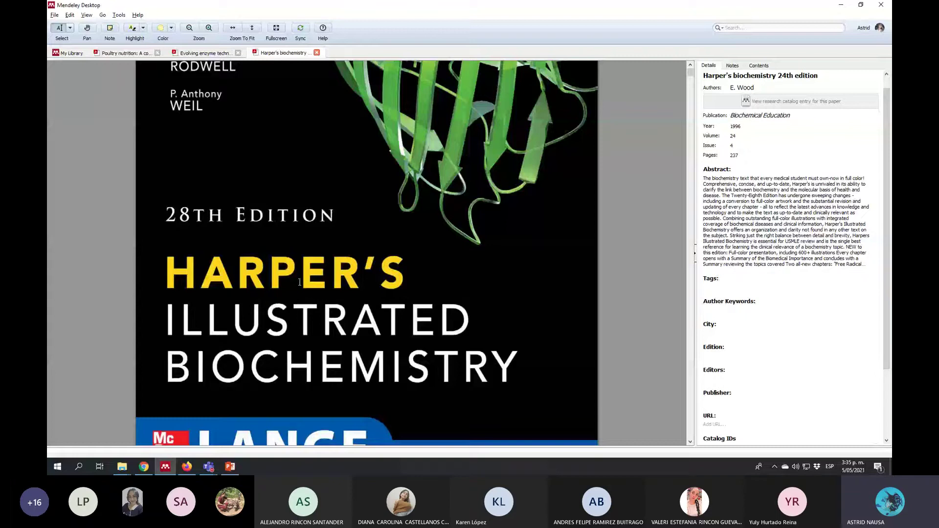
left_click(734, 76)
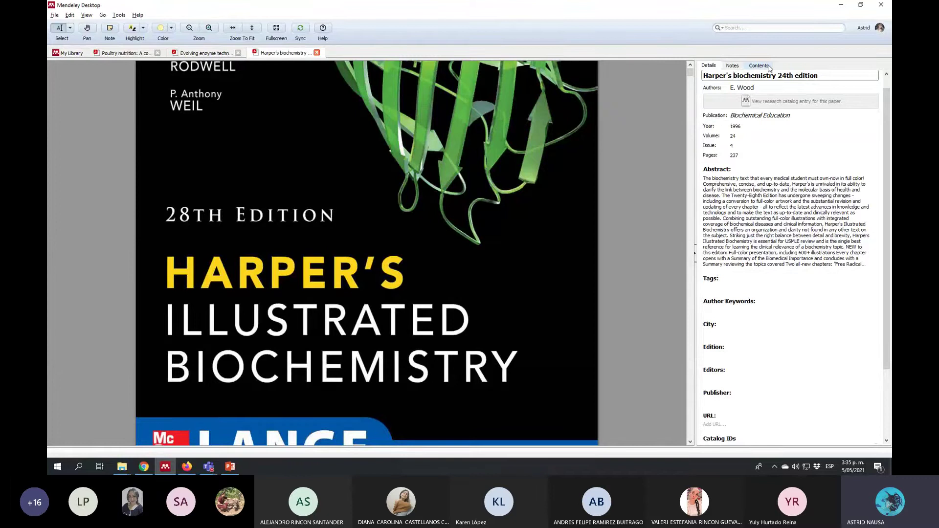
type("illustrated")
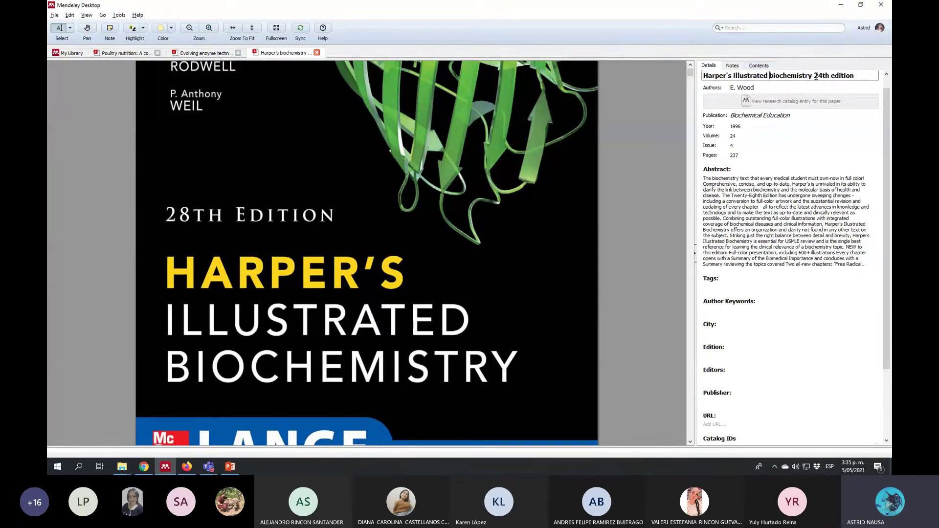
left_click_drag(815, 75, 875, 83)
key("BackSpace")
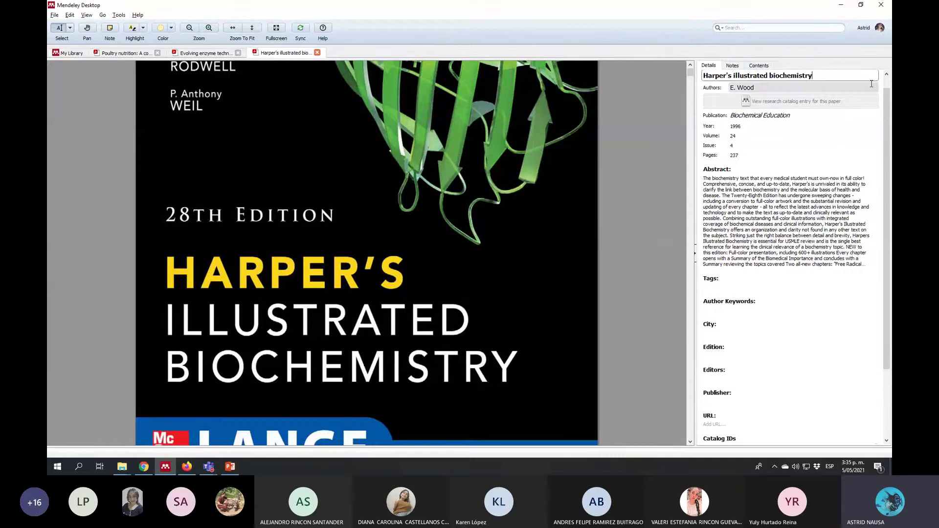
Check the reference type options for the Harper's book and keep Book selected.
scroll(793, 81, "up", 1)
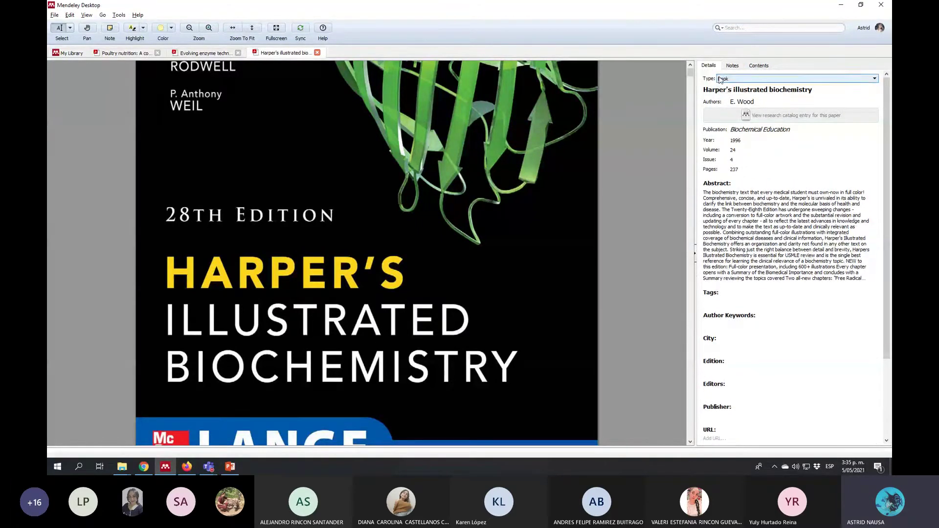
left_click(725, 79)
left_click(726, 86)
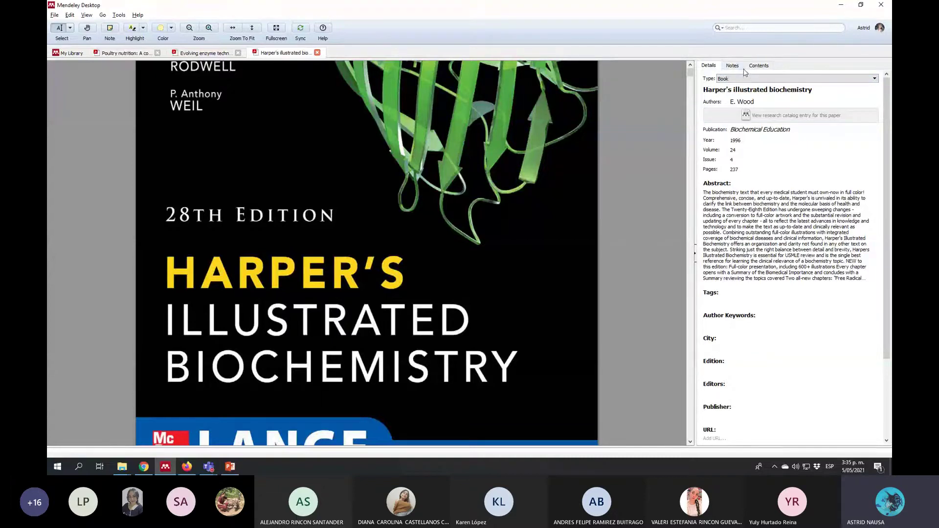
Examine the book's cover, title page, copyright page and co-author page for its authors, edition and publisher.
scroll(398, 286, "up", 4)
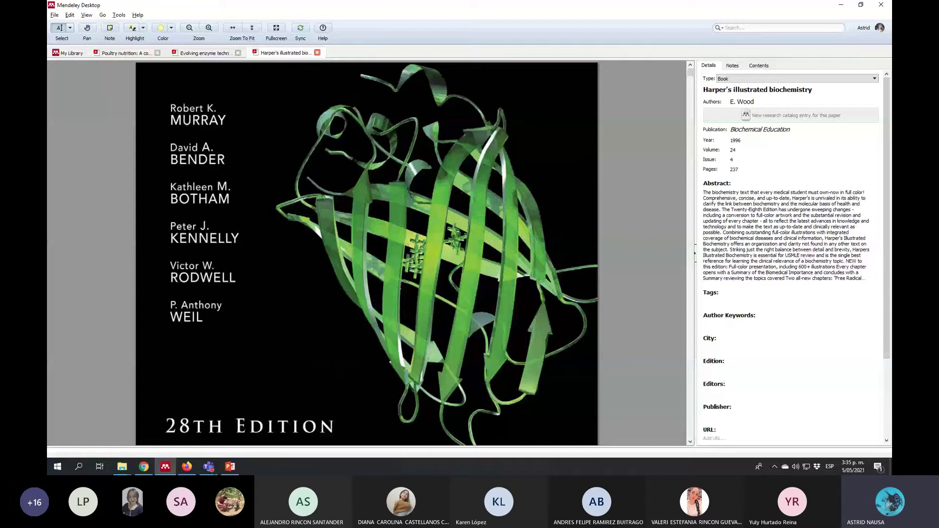
scroll(400, 288, "down", 9)
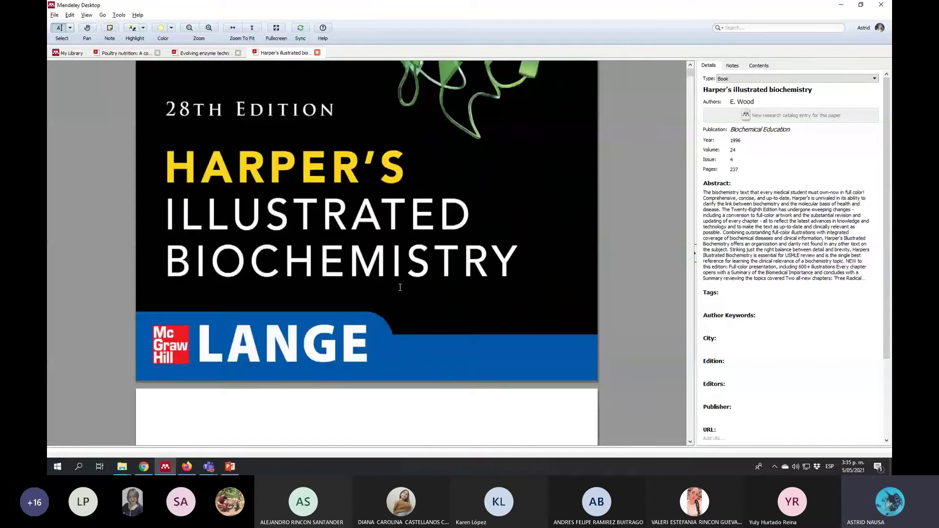
scroll(400, 288, "down", 1)
scroll(400, 289, "down", 1)
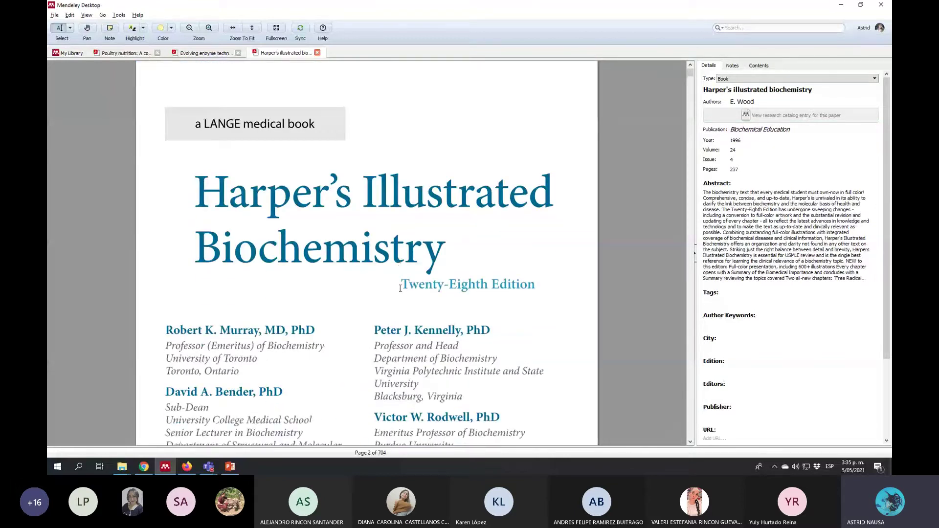
scroll(400, 288, "down", 4)
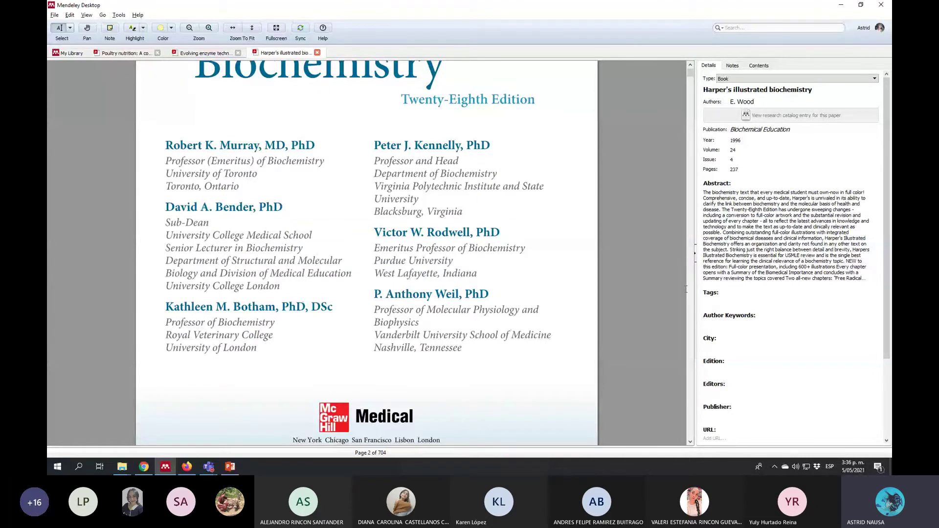
scroll(678, 304, "down", 6)
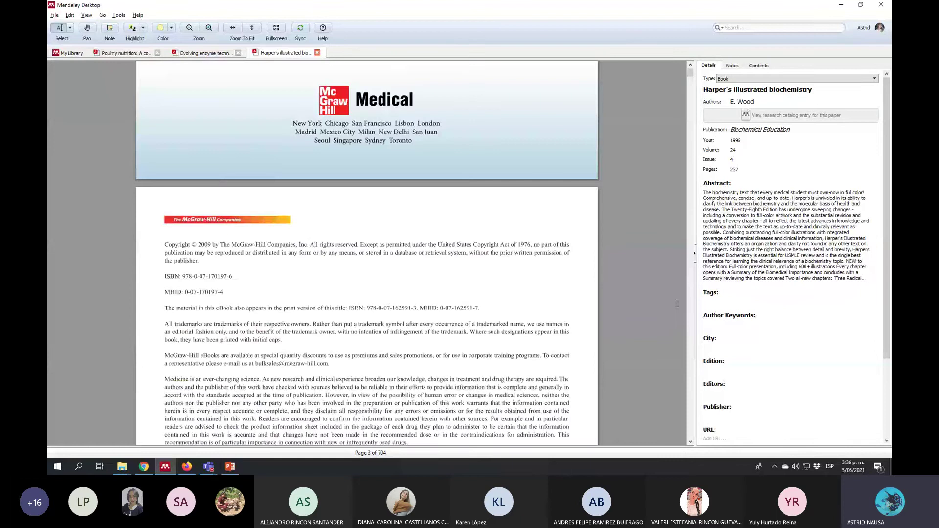
scroll(677, 304, "down", 9)
scroll(677, 304, "down", 3)
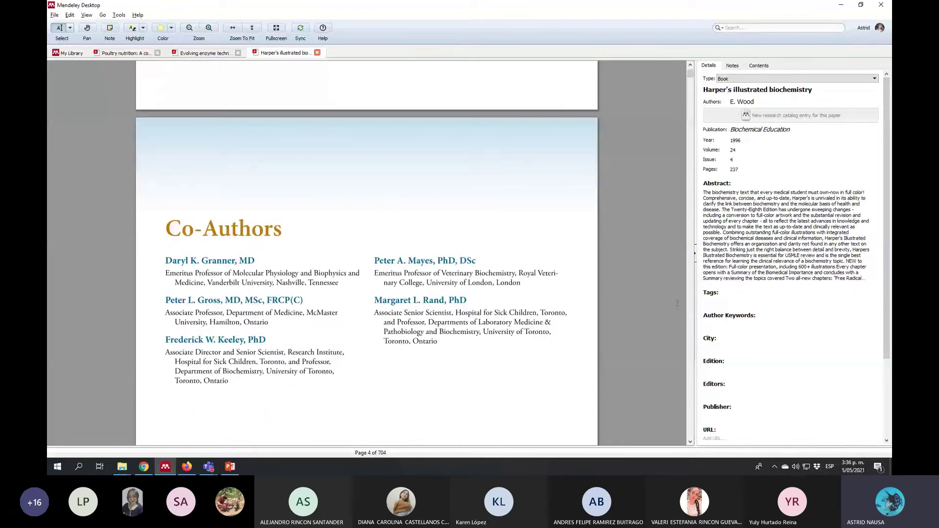
scroll(676, 314, "down", 8)
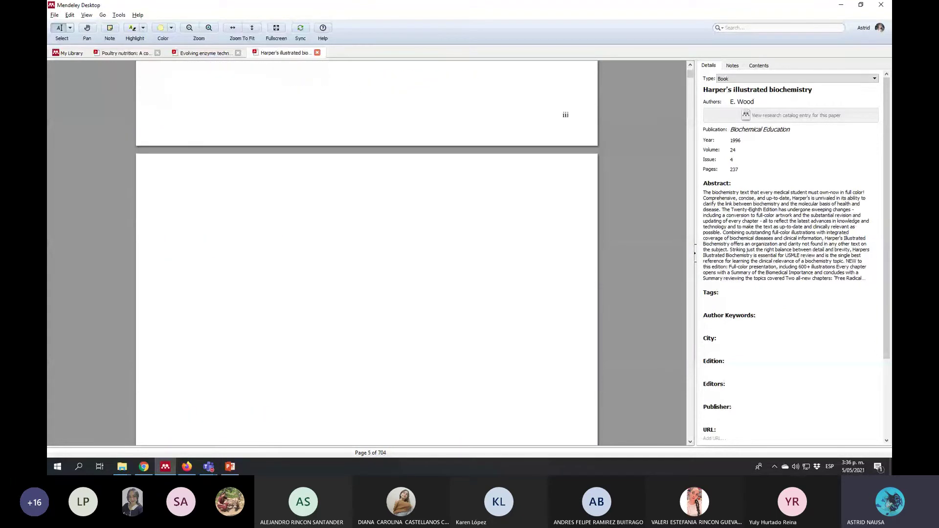
scroll(669, 328, "up", 10)
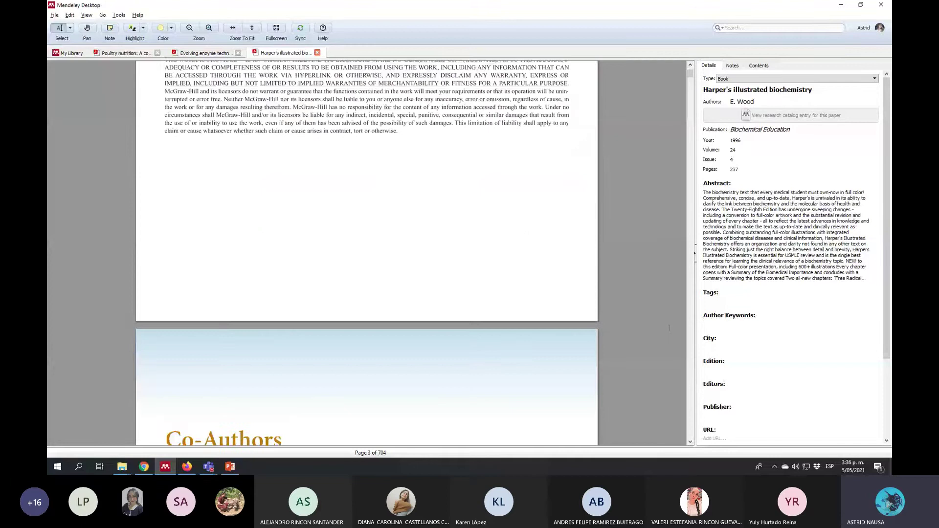
scroll(669, 328, "up", 6)
scroll(669, 328, "up", 12)
scroll(670, 327, "down", 3)
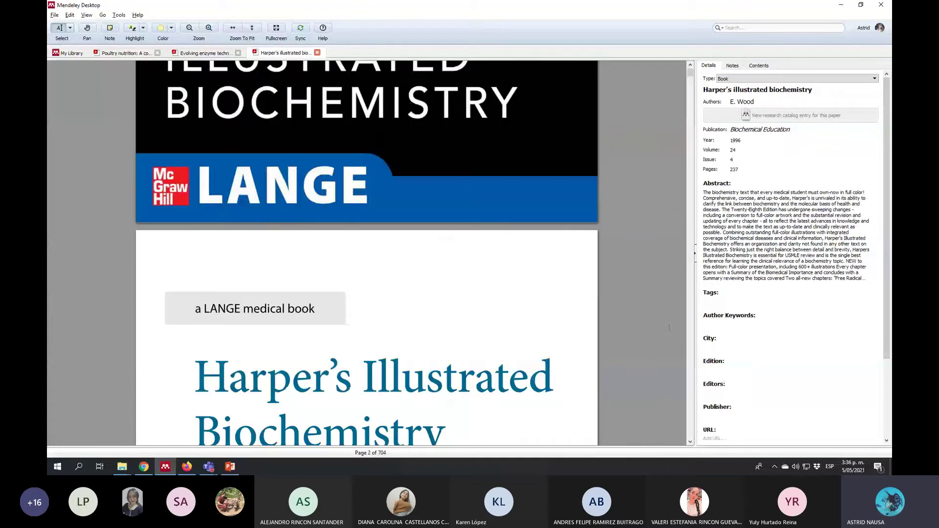
scroll(670, 328, "up", 7)
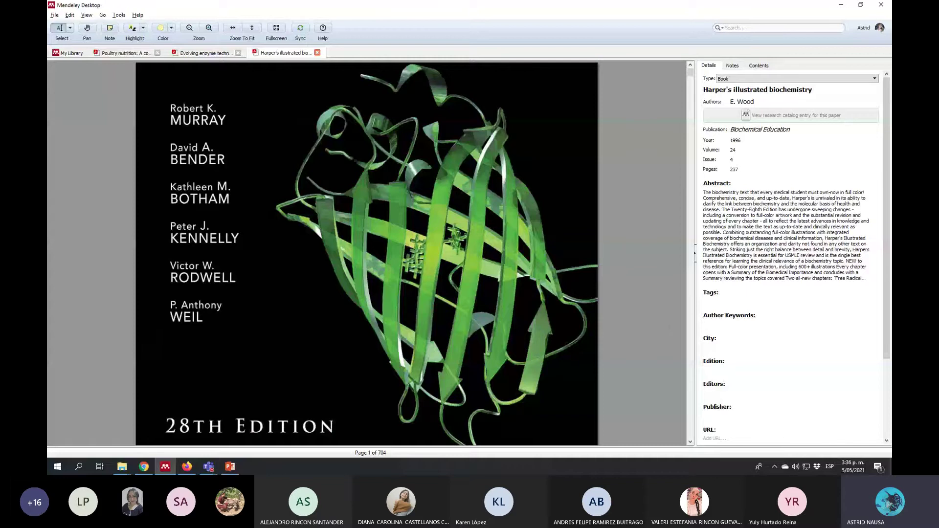
Replace the recorded author of the Harper's book with the first author on the cover, last name before first name and initial.
left_click(742, 102)
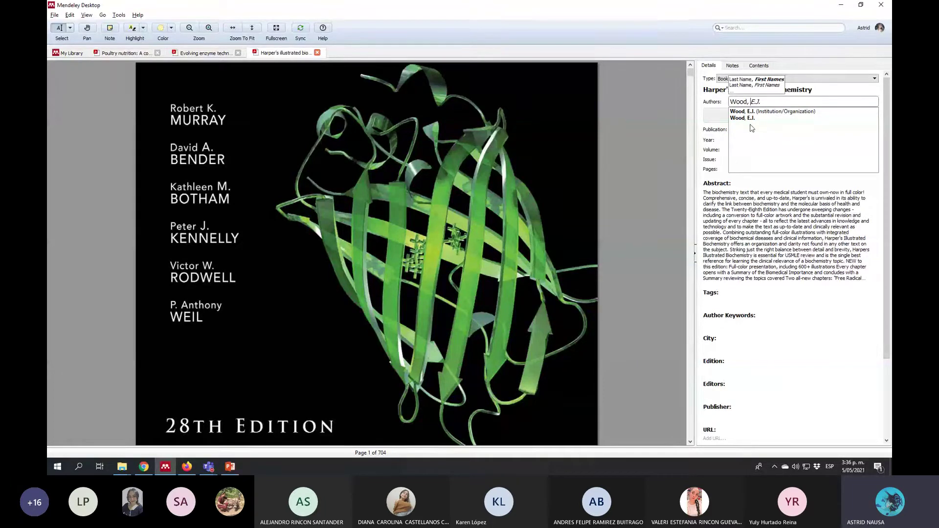
left_click(763, 101)
key("Return")
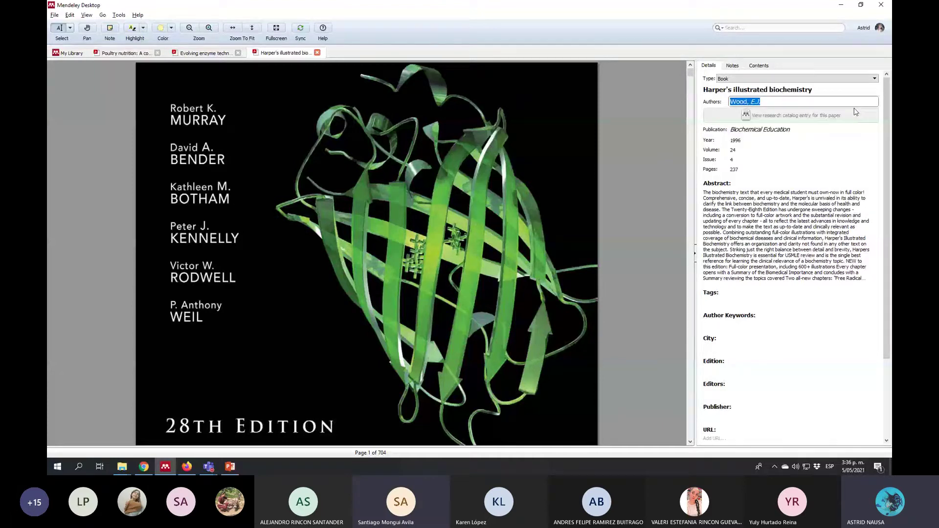
type("M")
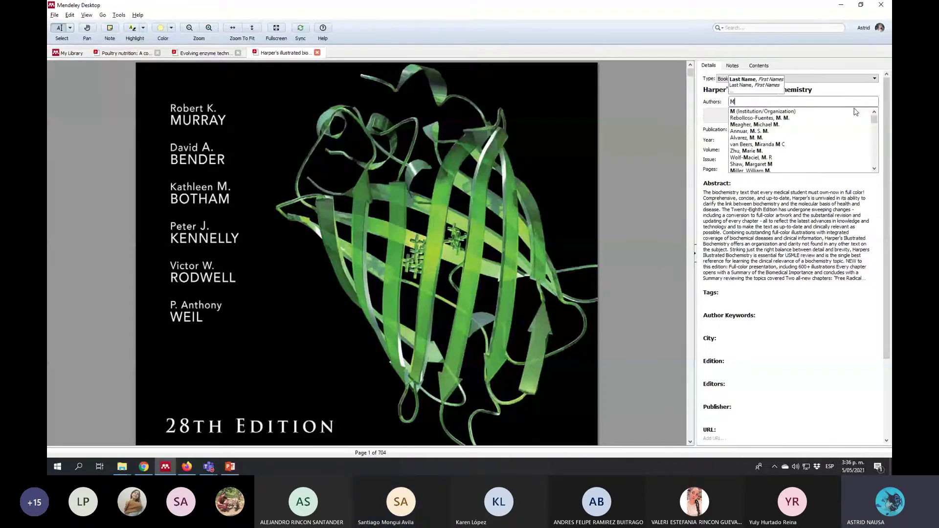
type("urray, Robert")
type(" K.")
key("BackSpace")
type(".")
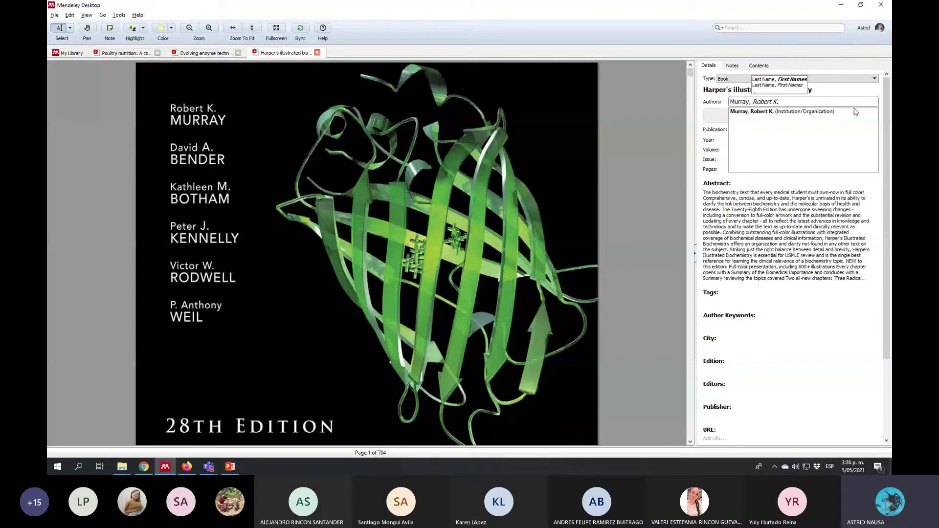
key("Return")
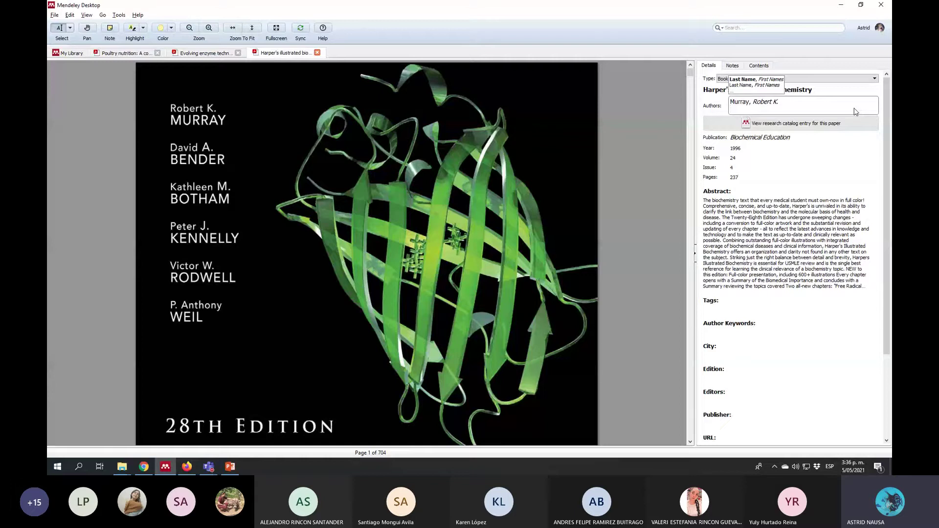
Add the second and third cover authors to the Harper's book's author list, each on a separate line.
type("Bender, David A.")
key("Return")
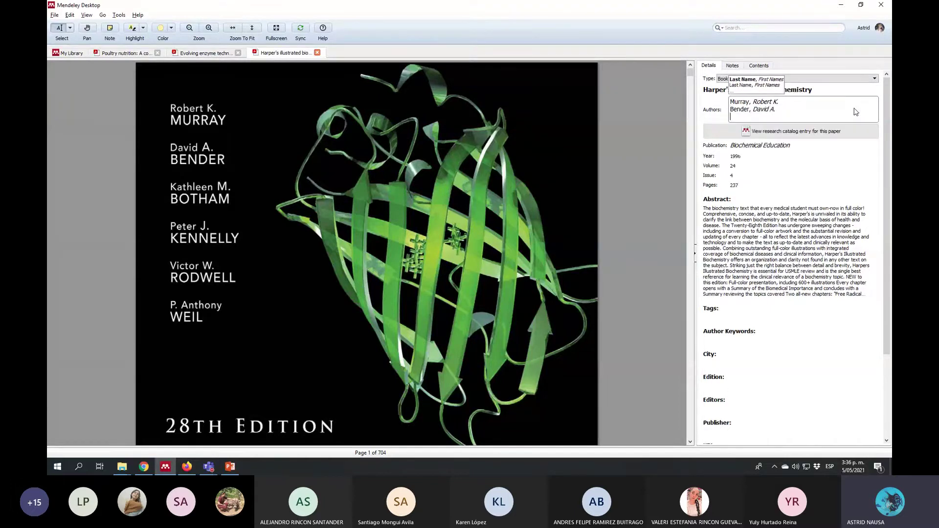
type("Botham")
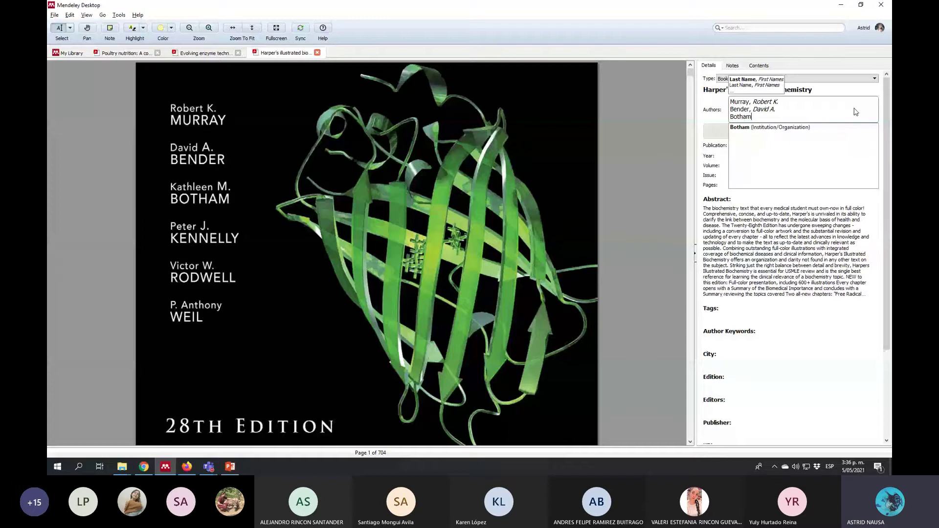
type(" Kathleen M.")
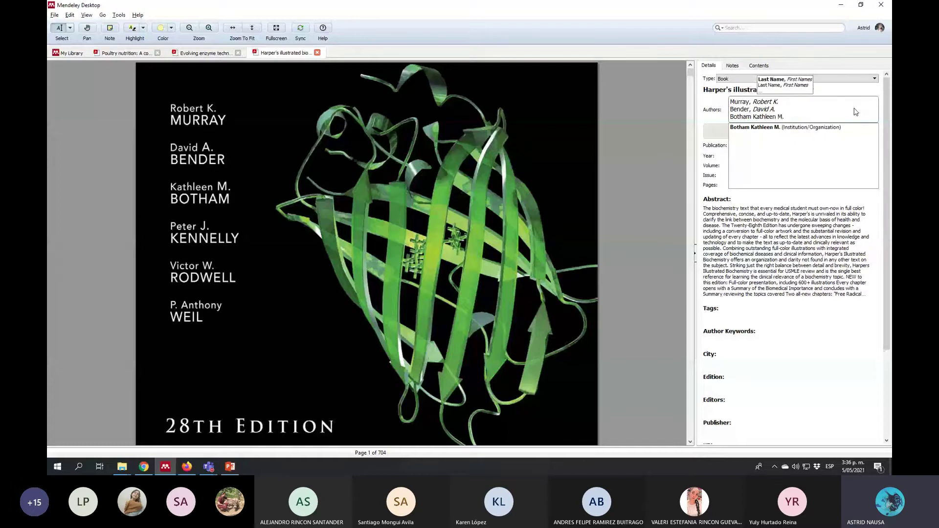
key("Tab")
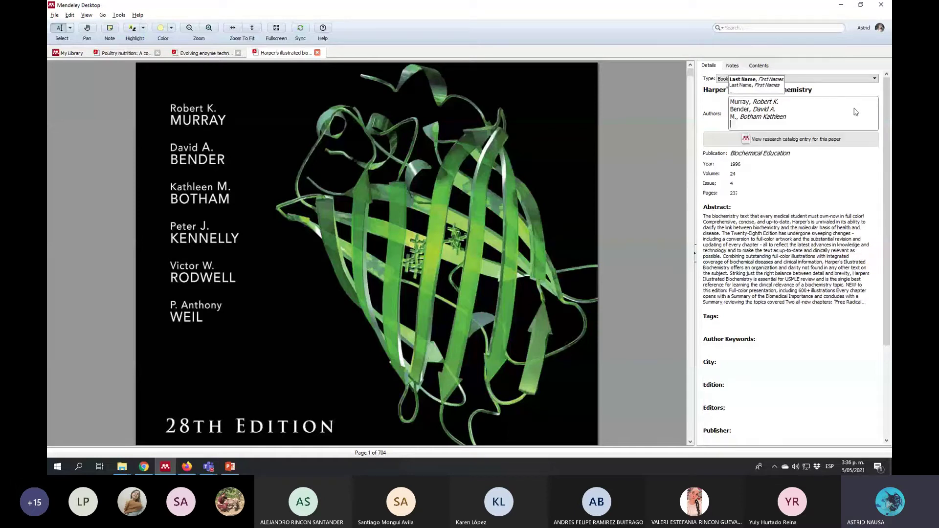
Add the fourth and fifth cover authors to the author list, last name before first name and initial.
type("Ken")
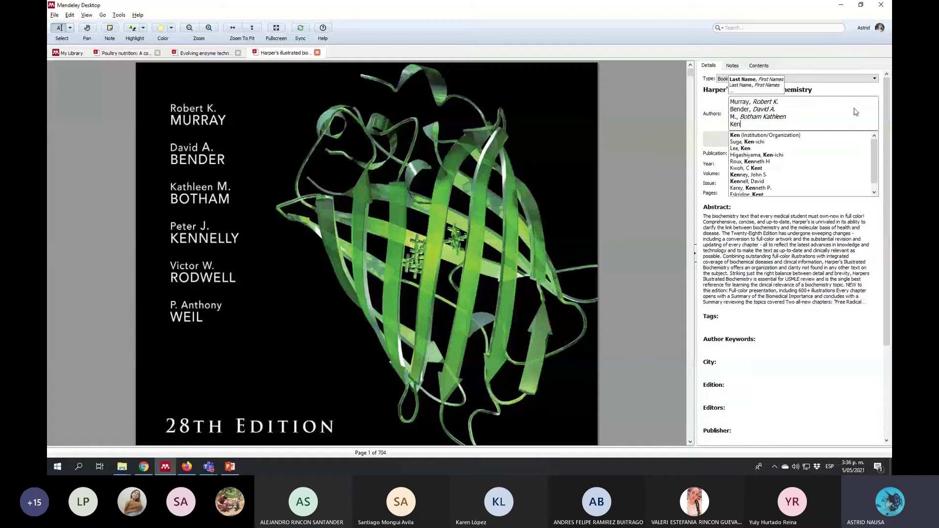
type("nelly")
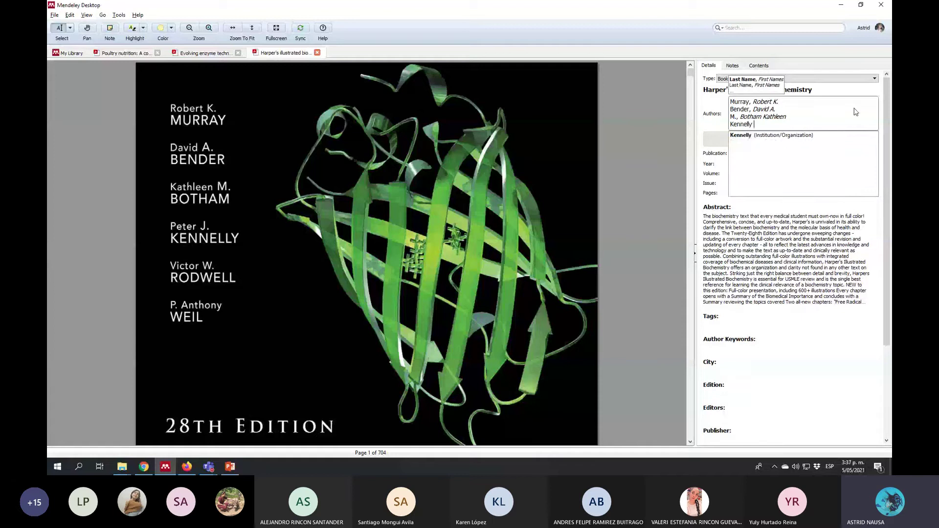
type(", Peter")
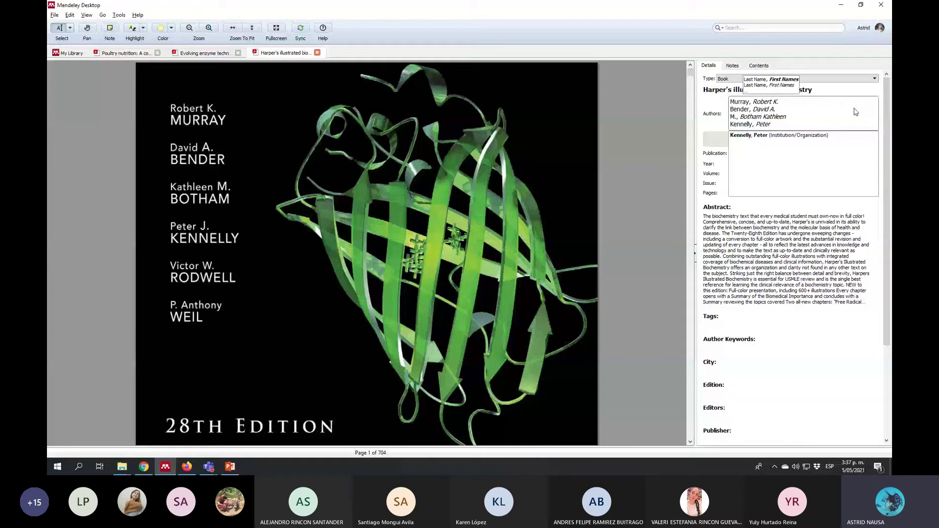
type(" J.")
key("Return")
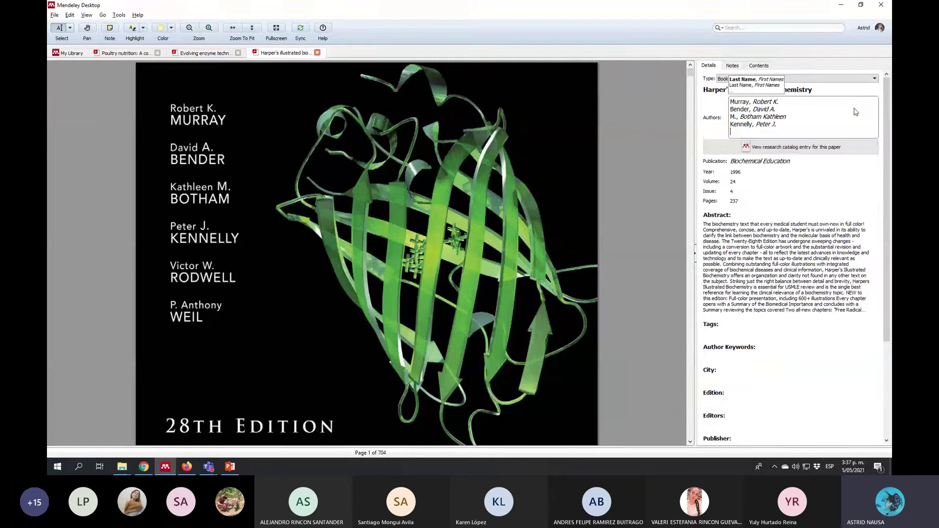
type("Rodwell")
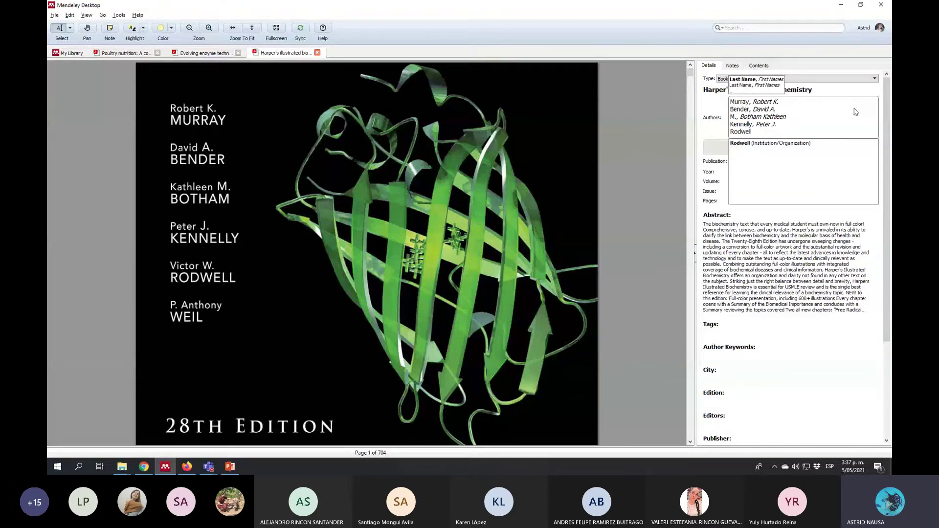
type(", Vi")
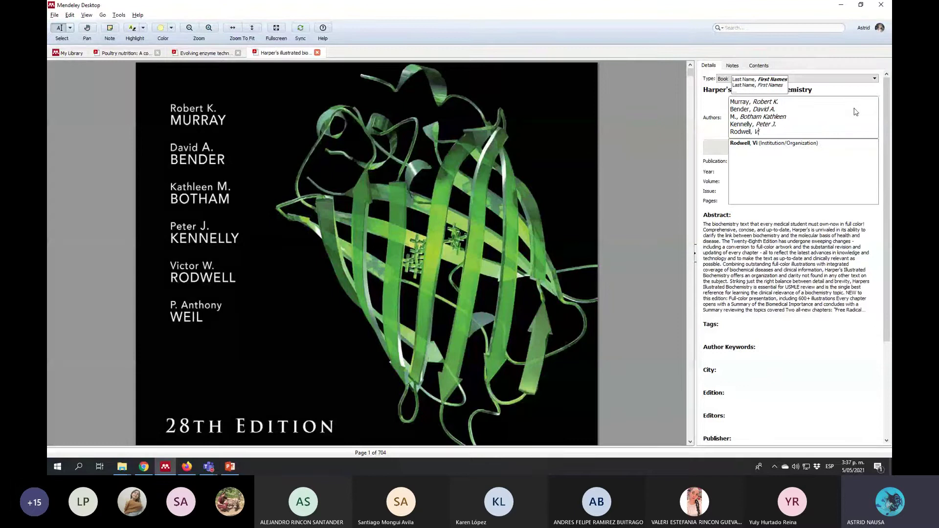
type("ctor")
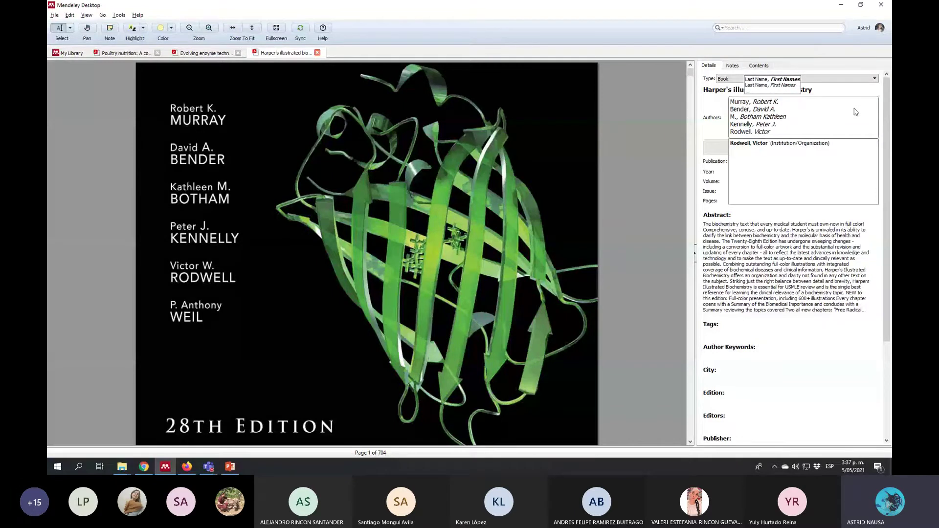
type(" W.")
key("Return")
Add the sixth cover author, last name before initial and first name, and finish editing the author list.
type("Weil")
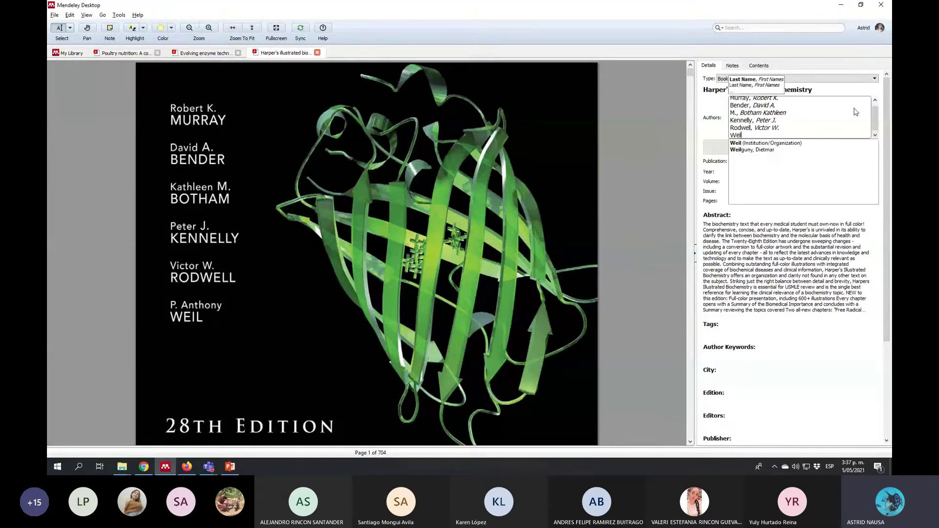
type(", P. ant")
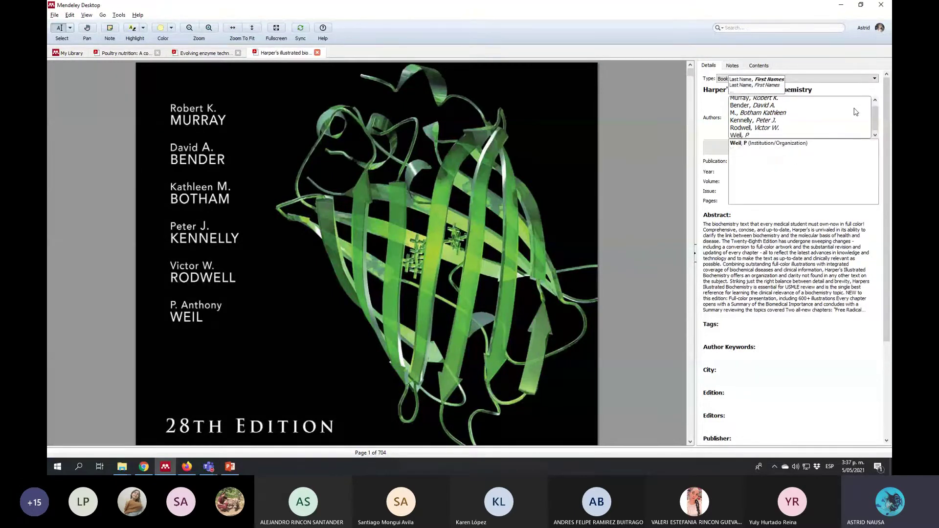
key("BackSpace")
key("BackSpace")
key("BackSpace")
type("Anthon")
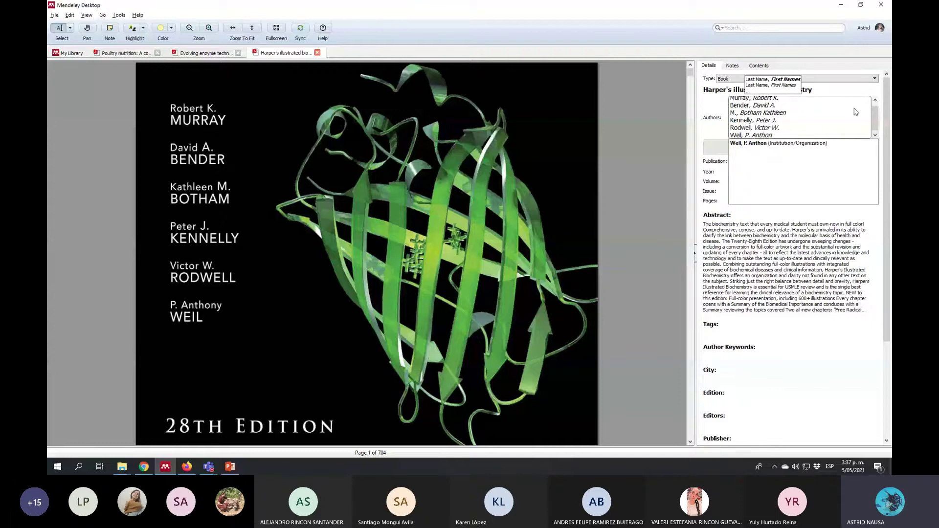
type("y")
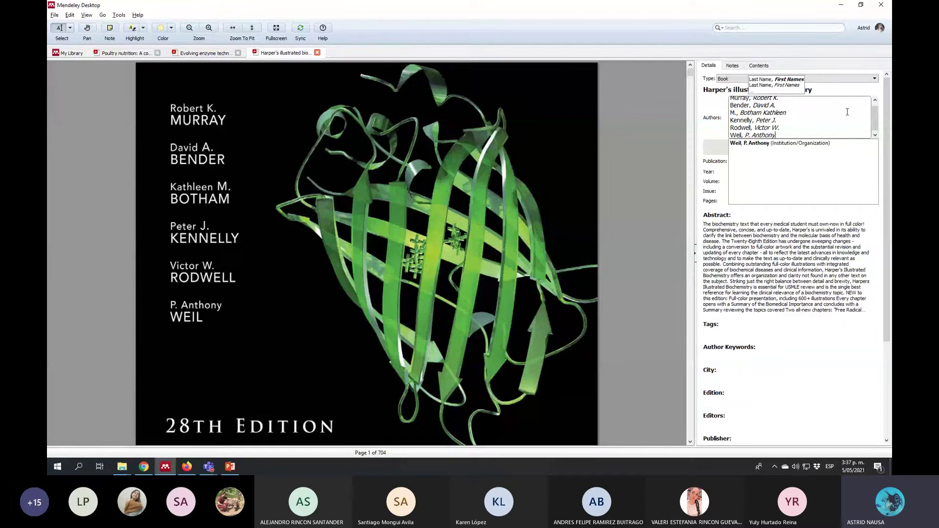
left_click(720, 134)
left_click(751, 108)
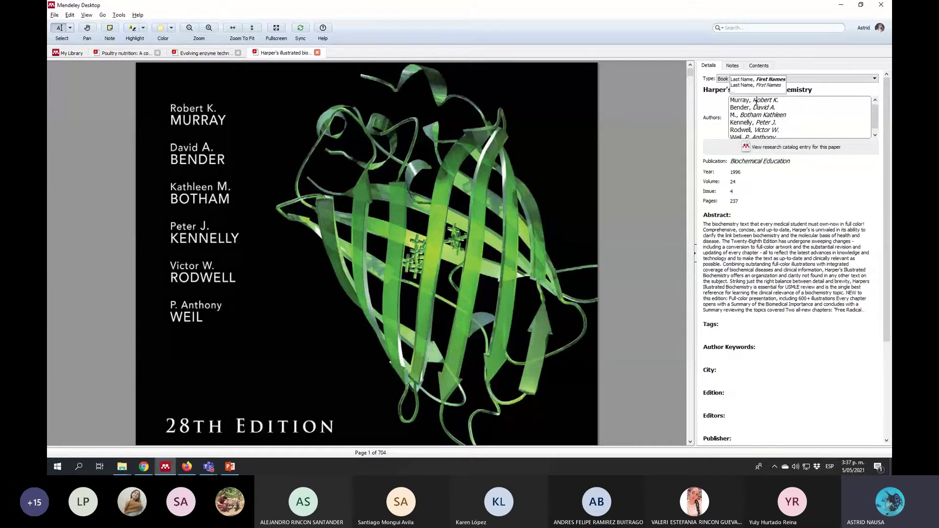
left_click(715, 132)
Examine the book's front matter from the cover to the contents page for its publication details.
scroll(367, 254, "down", 5)
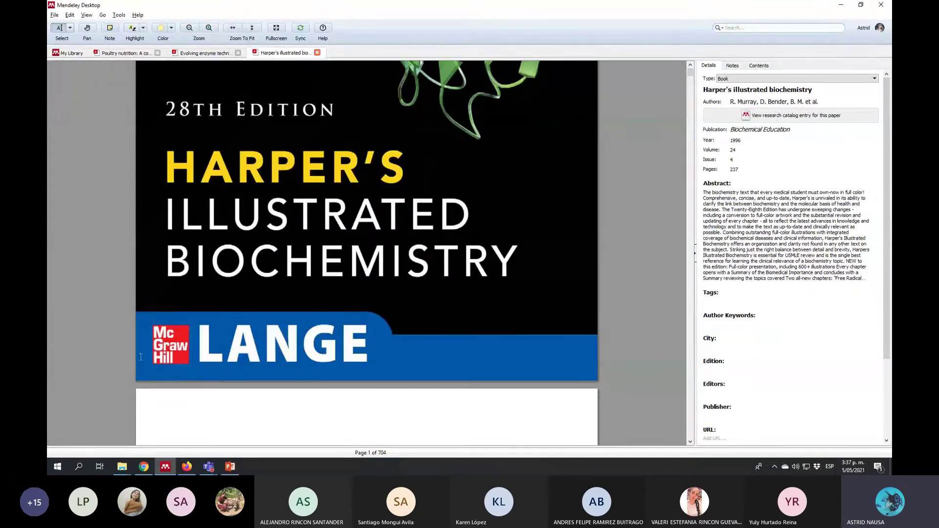
scroll(338, 352, "down", 4)
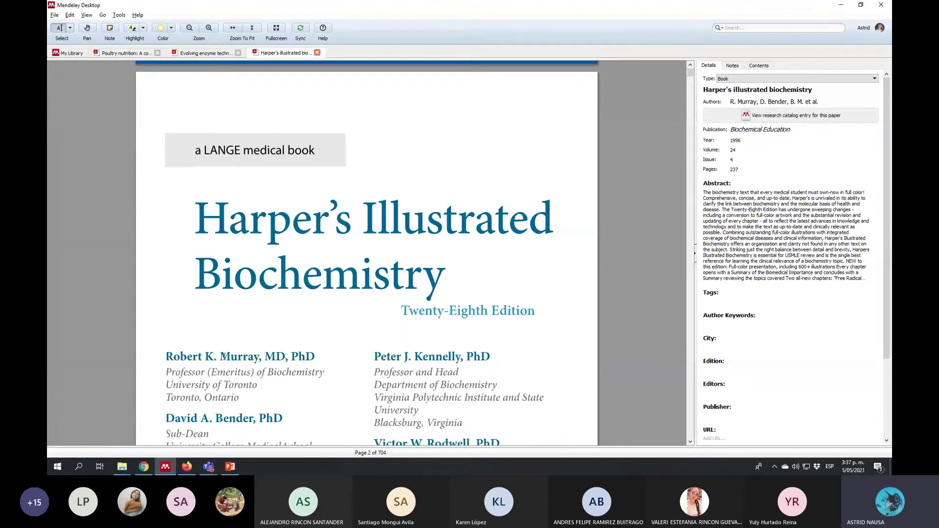
scroll(285, 216, "up", 3)
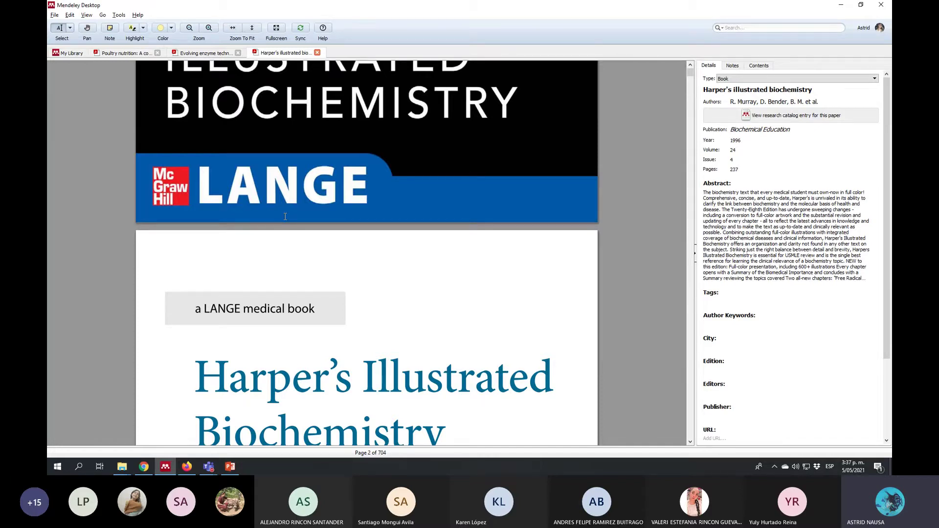
scroll(208, 220, "down", 10)
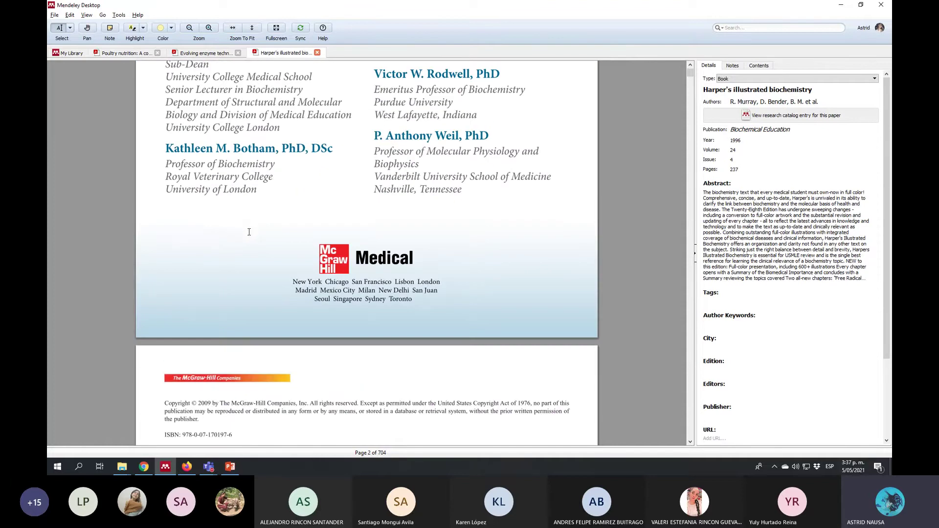
scroll(245, 264, "down", 15)
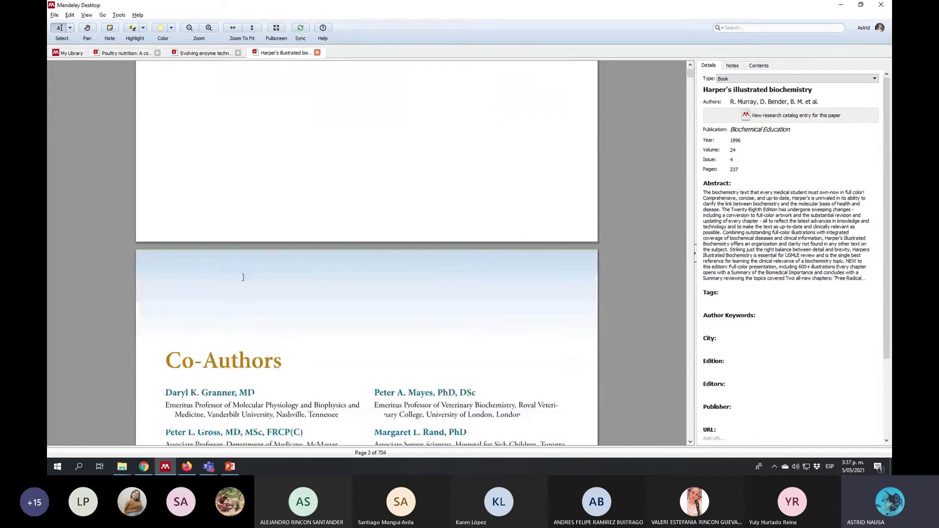
scroll(243, 277, "down", 10)
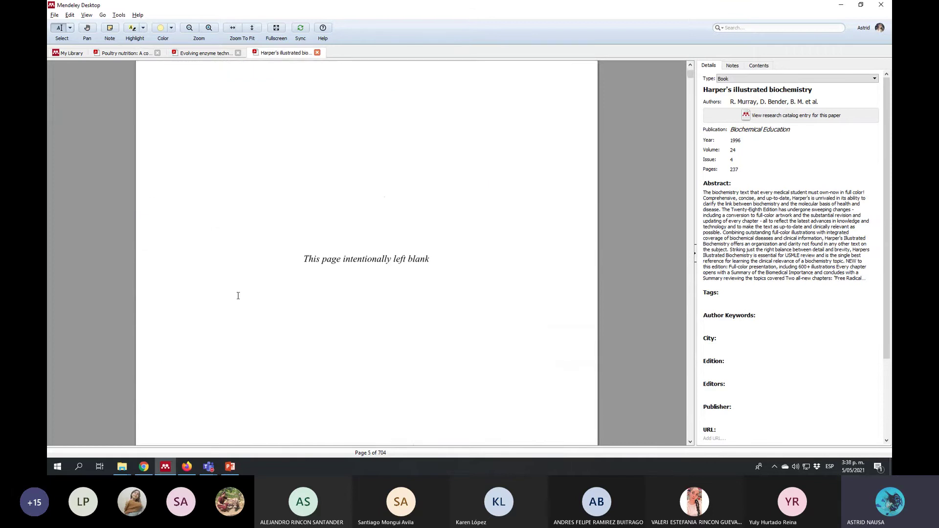
scroll(238, 296, "down", 8)
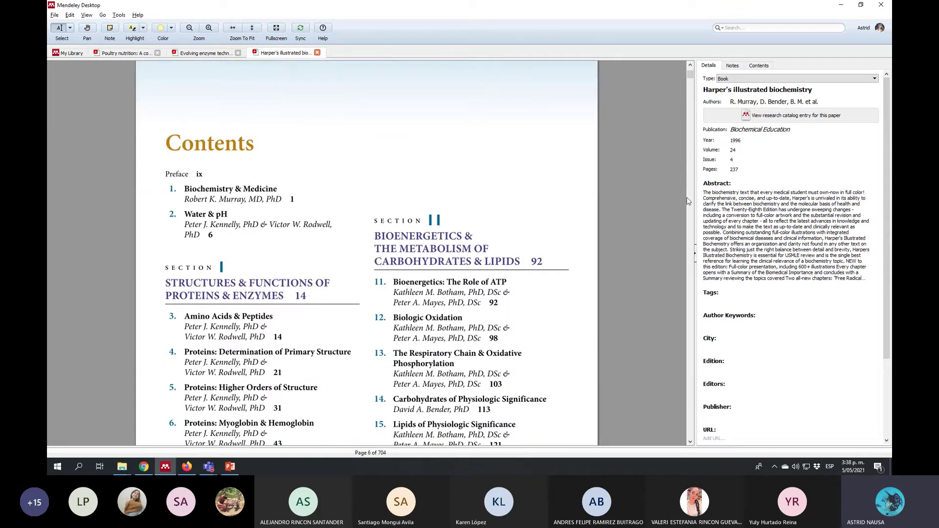
Clear the publication name recorded for the Harper's book.
left_click(804, 135)
key("ctrl+a")
key("BackSpace")
left_click(492, 223)
Find the copyright year on the book's copyright page and set the reference's year to 2009.
scroll(492, 224, "down", 15)
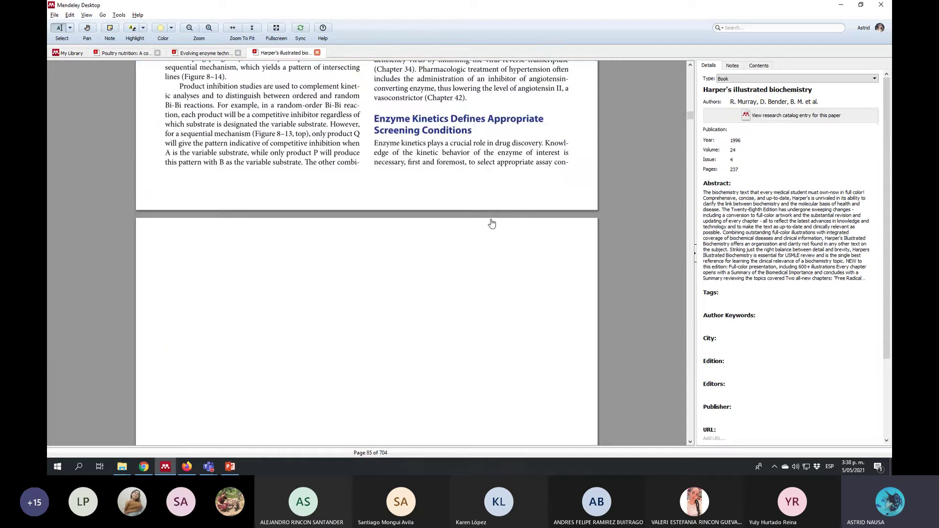
scroll(492, 224, "up", 15)
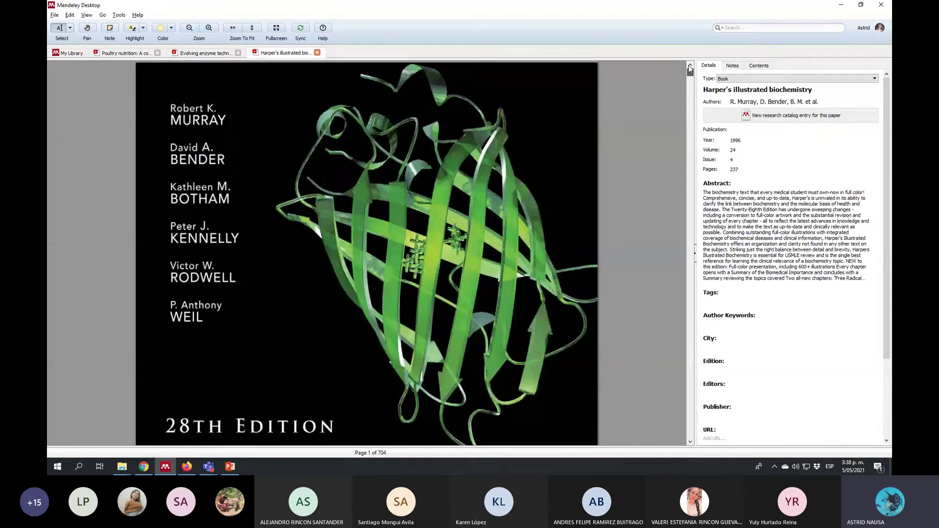
scroll(366, 315, "down", 10)
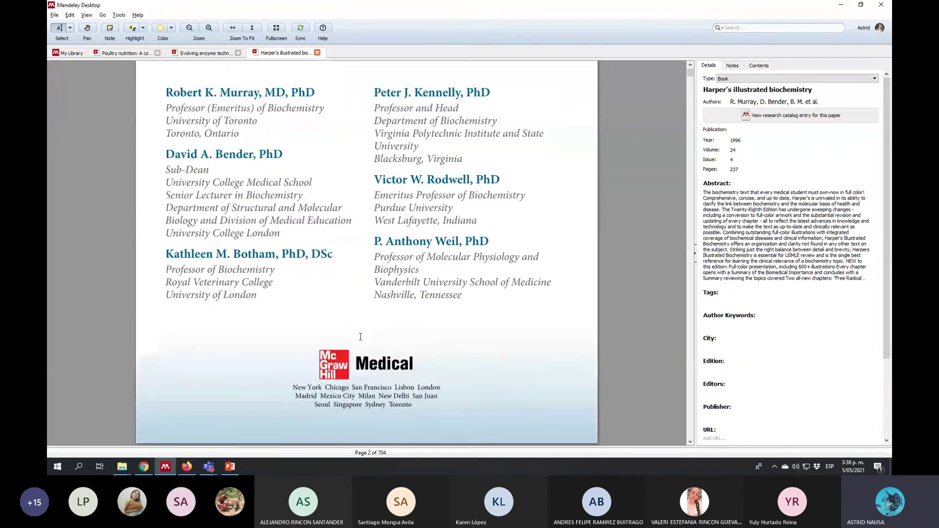
scroll(360, 337, "down", 5)
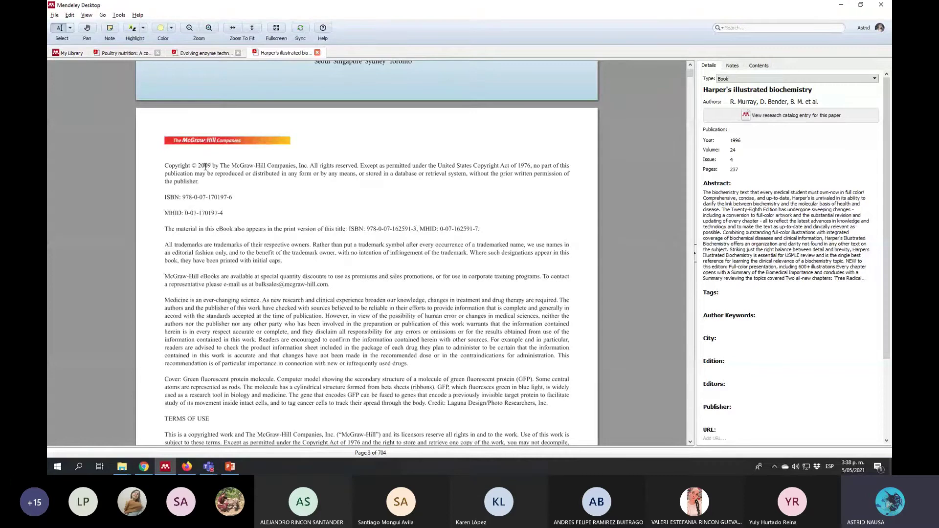
left_click_drag(211, 166, 192, 167)
left_click(726, 138)
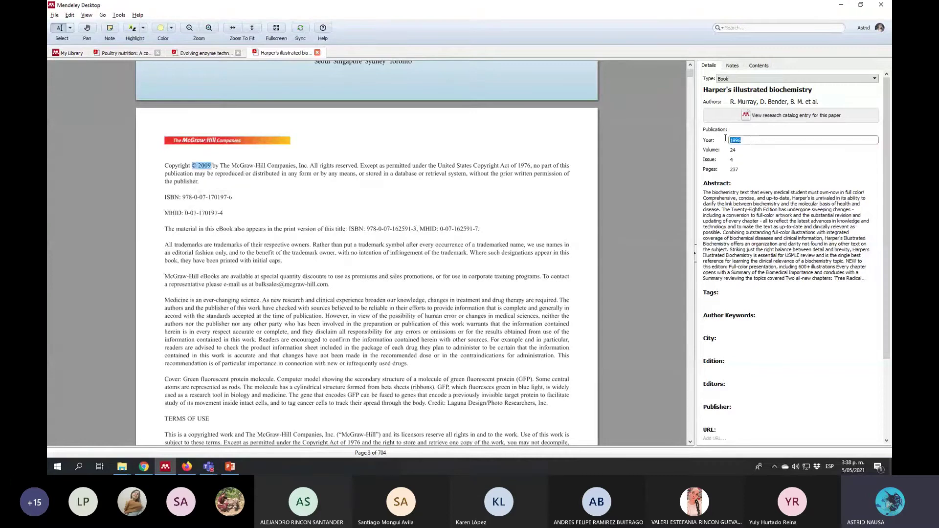
type("2009")
Clear the book's issue number and set its pages to 704.
left_click(743, 149)
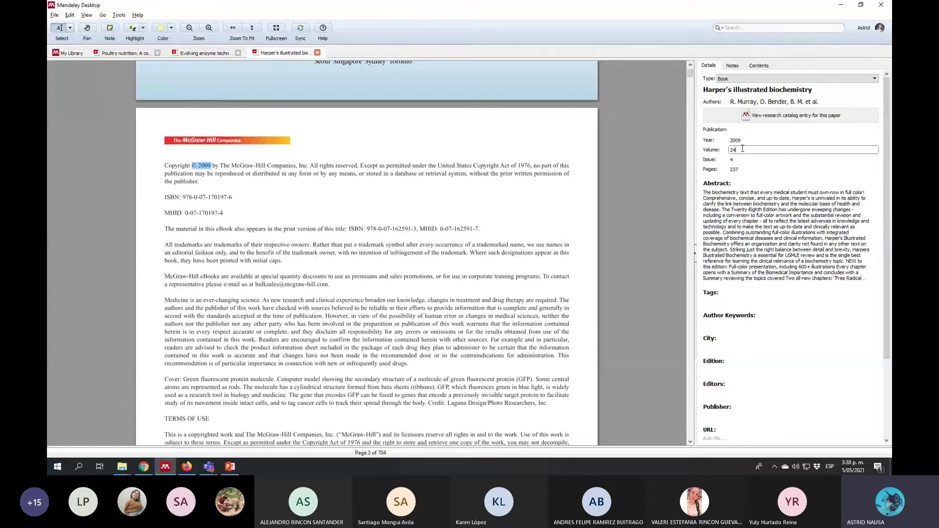
key("Tab")
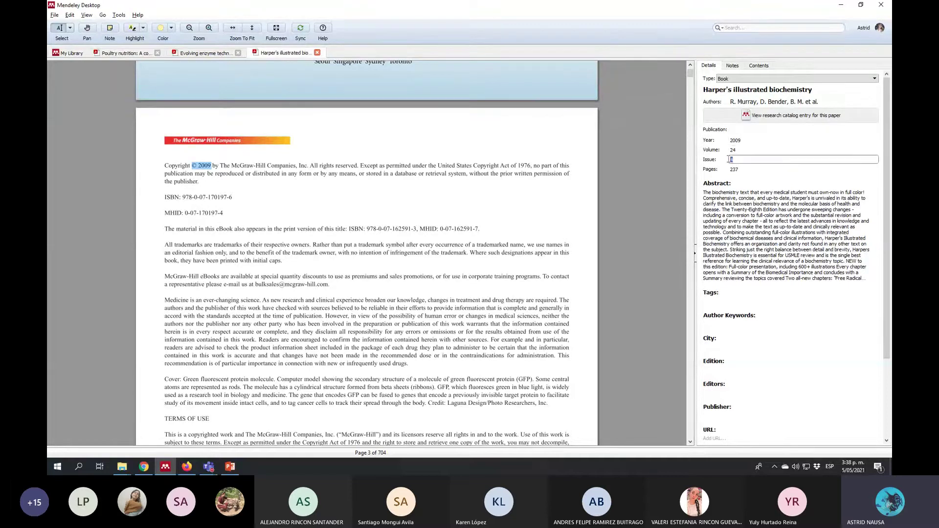
key("BackSpace")
key("Return")
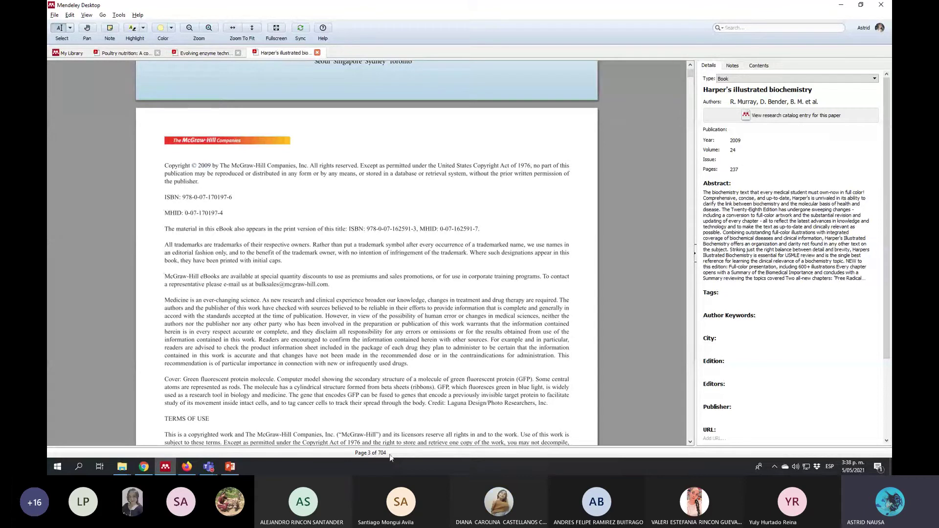
key("Tab")
type("704")
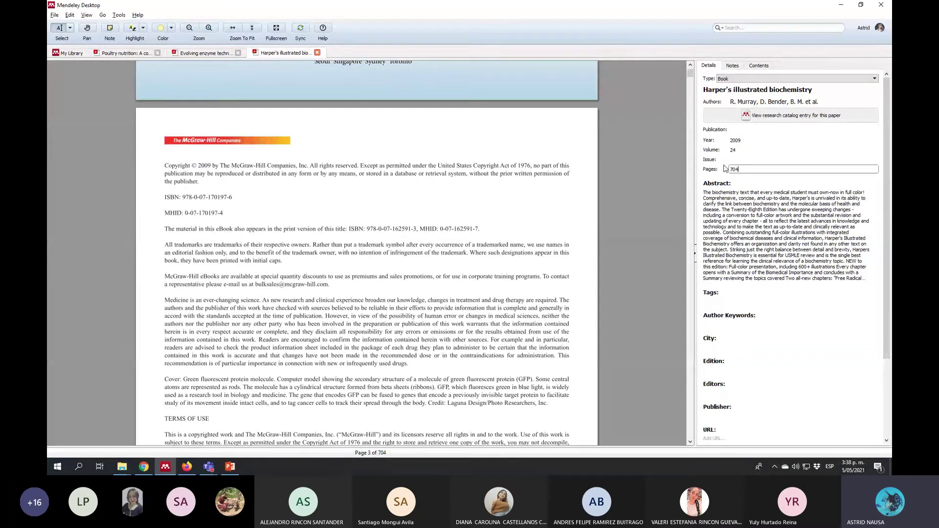
key("Return")
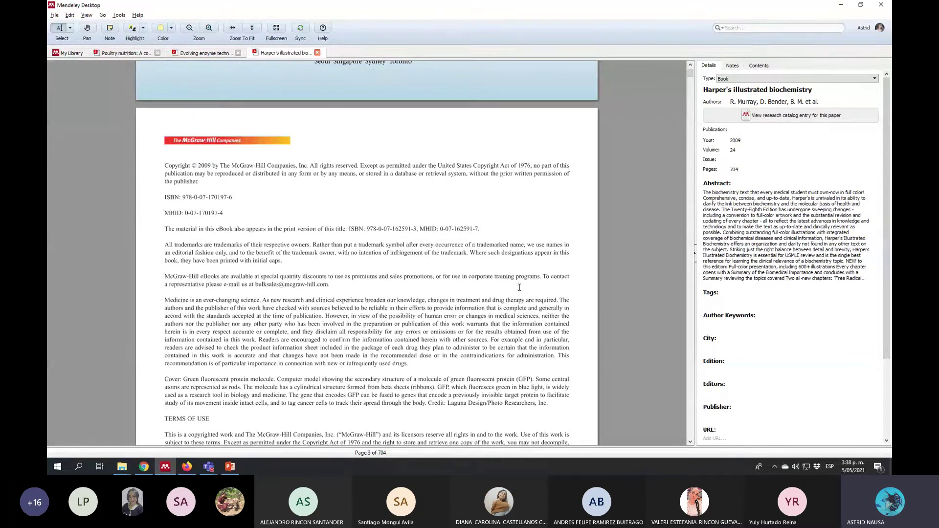
Compare the ISBN printed on the book's copyright page with the ISBN recorded in the reference's catalog IDs.
scroll(828, 296, "down", 2)
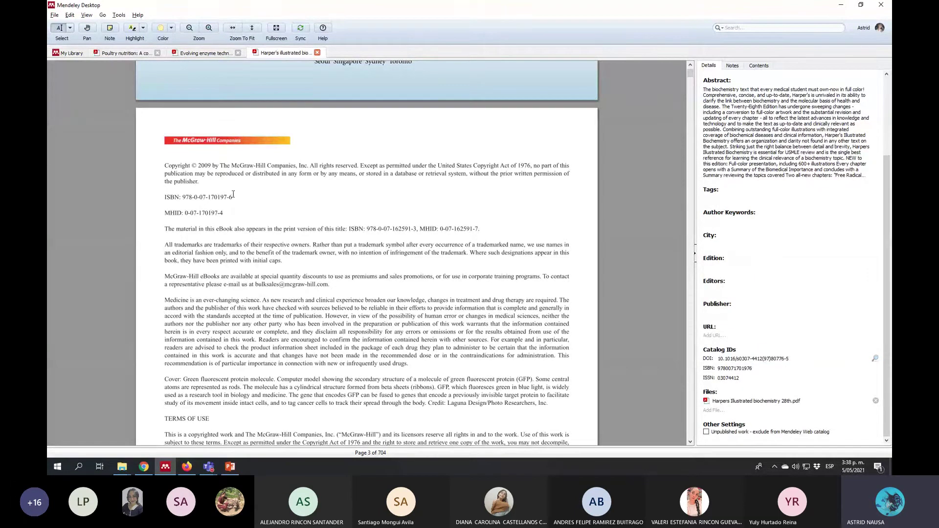
left_click_drag(233, 194, 166, 194)
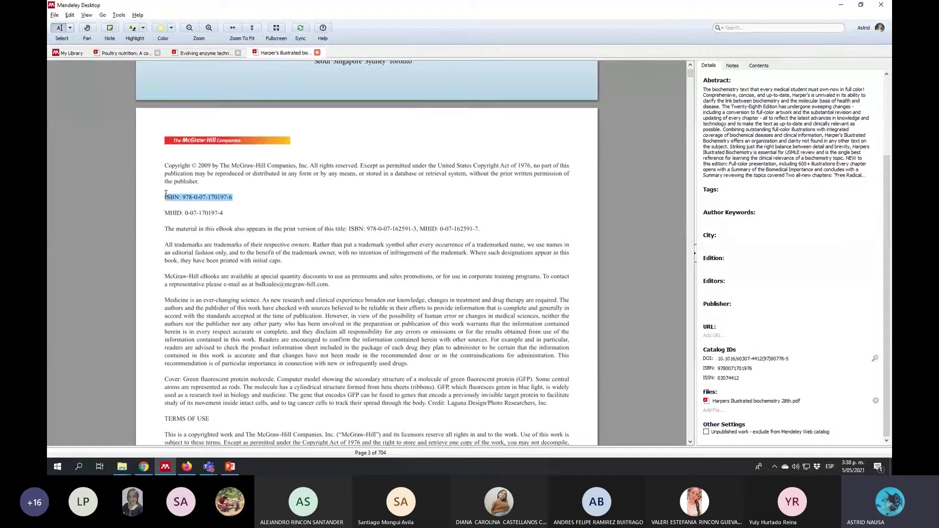
left_click(209, 28)
left_click(209, 27)
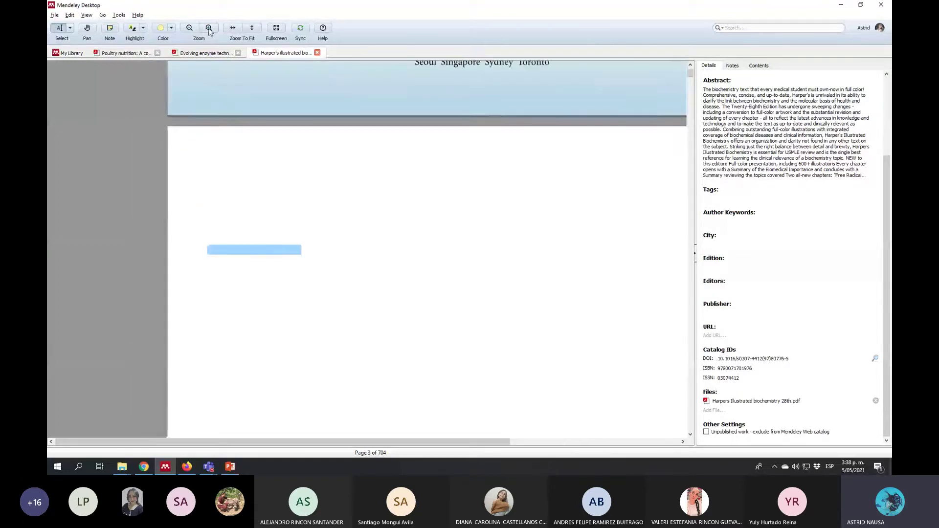
left_click(209, 28)
left_click(209, 28)
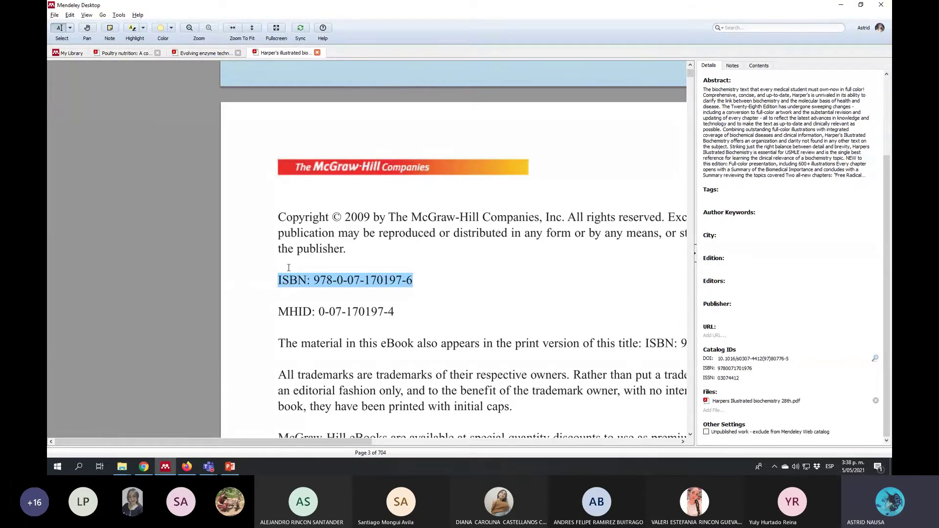
left_click(759, 368)
left_click_drag(759, 368, 714, 371)
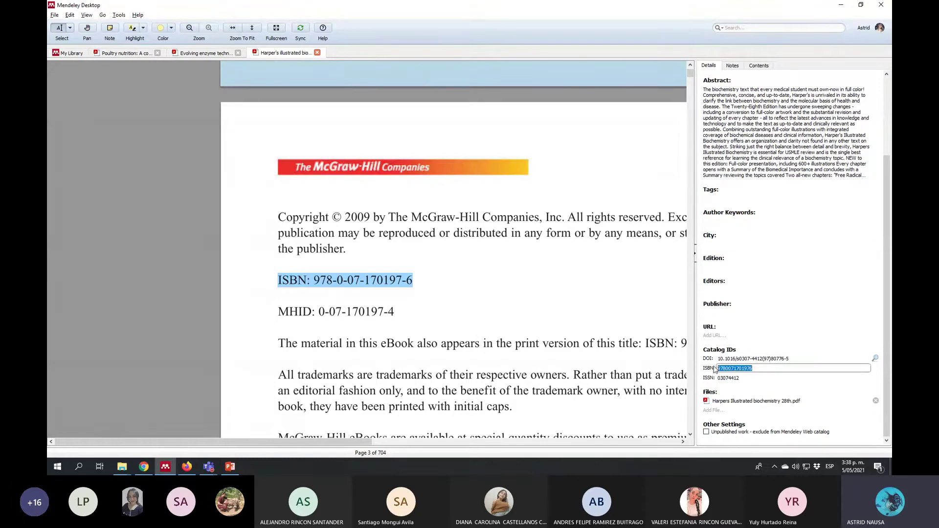
left_click(453, 299)
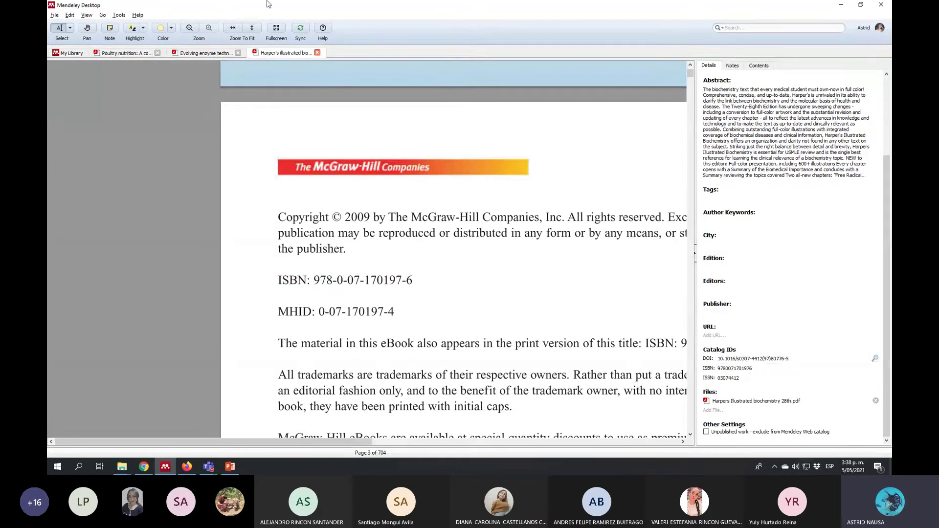
left_click(193, 30)
left_click(193, 31)
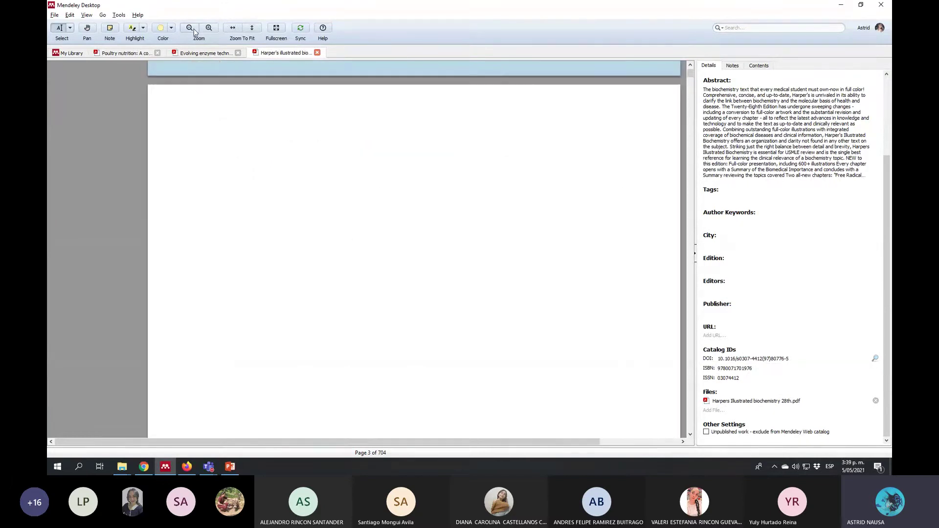
Review the book's copyright page and cover, and the recorded details of the two poultry articles against their first pages.
scroll(736, 304, "up", 3)
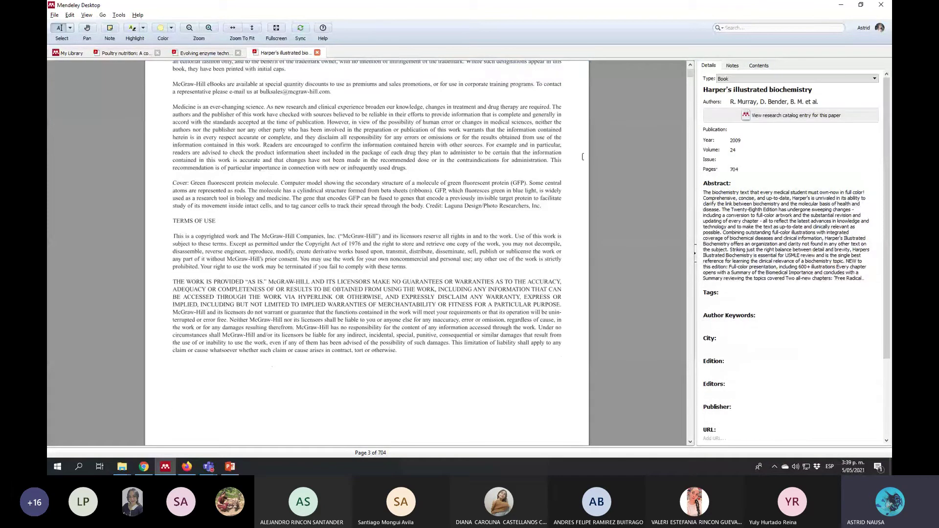
scroll(588, 159, "up", 3)
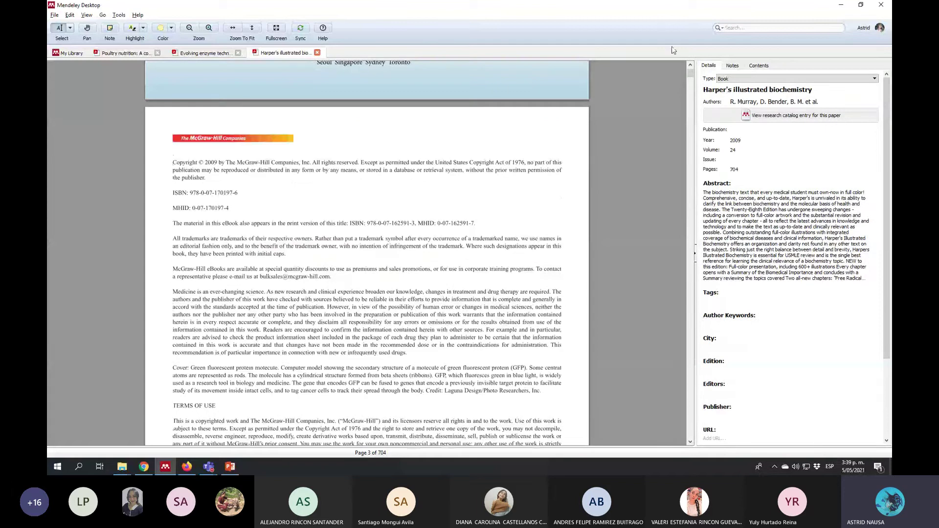
left_click_drag(690, 72, 692, 67)
scroll(477, 249, "down", 3)
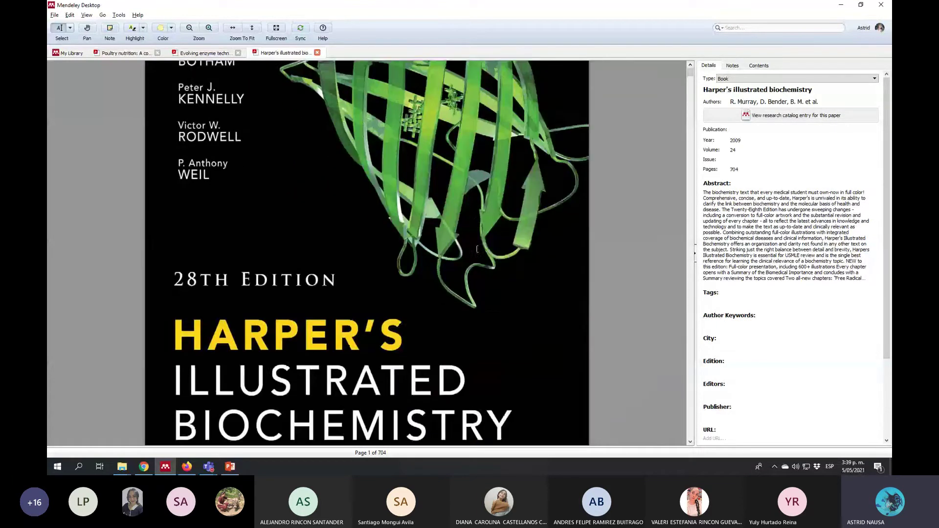
scroll(477, 249, "down", 3)
scroll(477, 252, "up", 4)
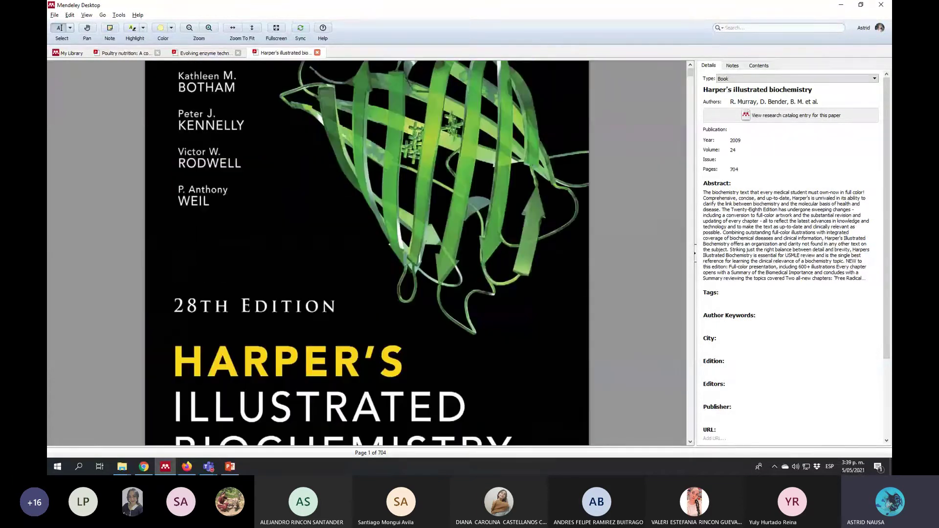
left_click(126, 53)
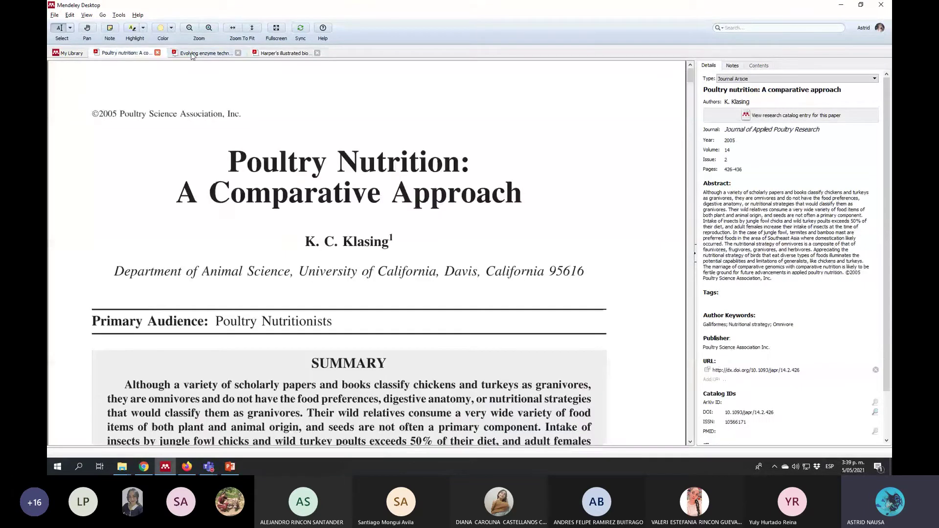
left_click(195, 53)
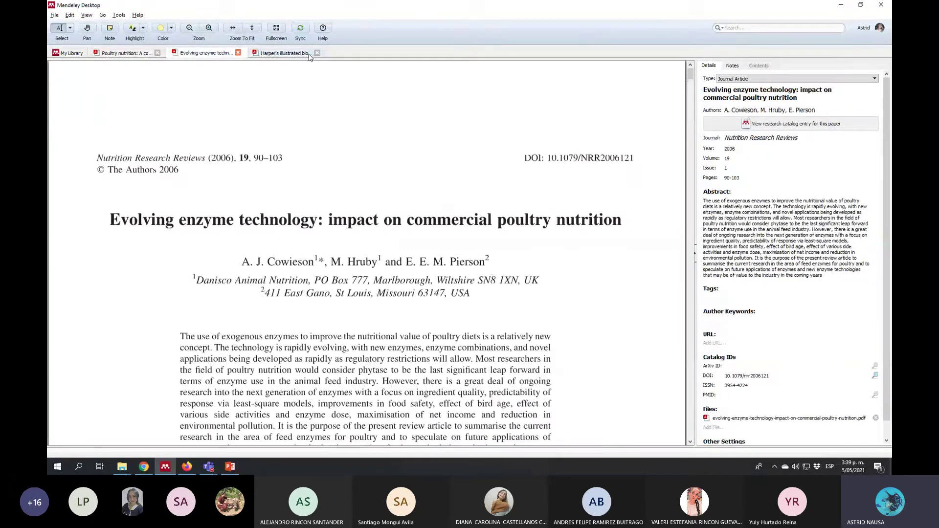
left_click(283, 54)
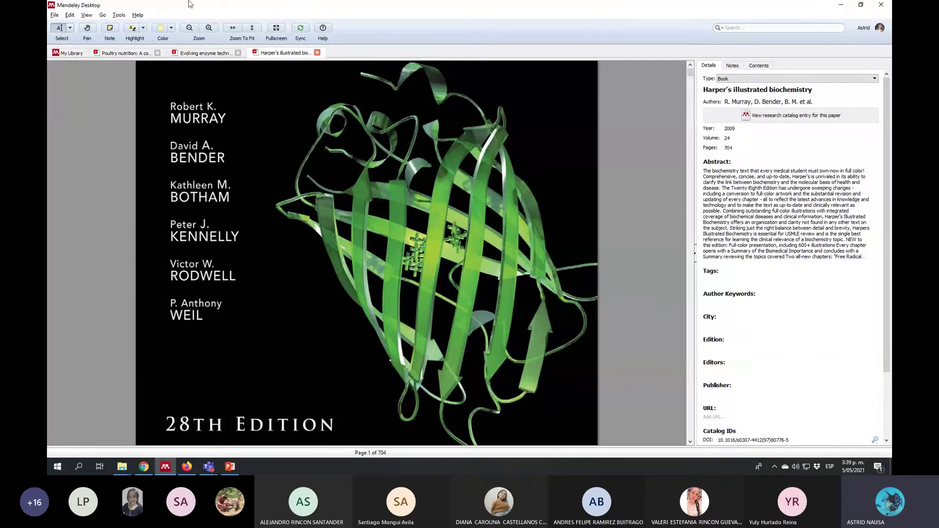
Check Mendeley's MS Word plugin option, and open a blank document in Word with its macro content enabled.
left_click(120, 15)
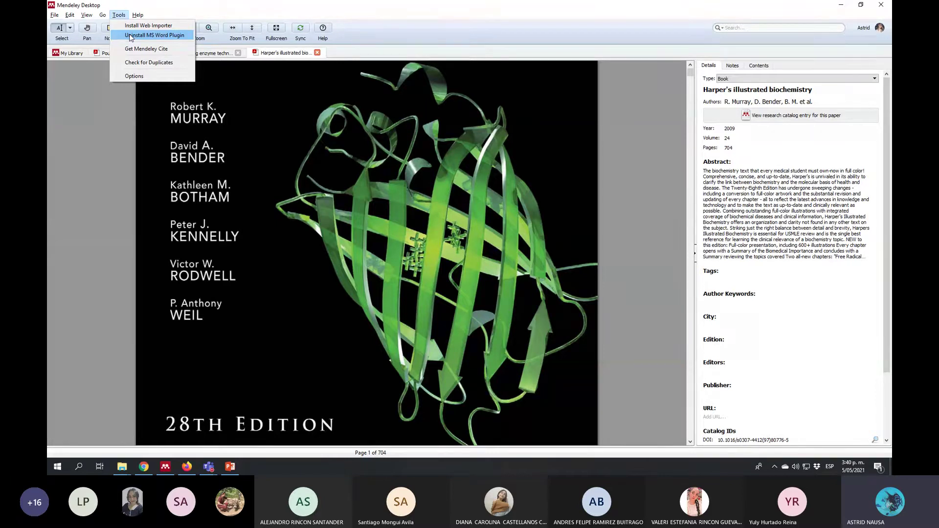
left_click(78, 467)
type("word")
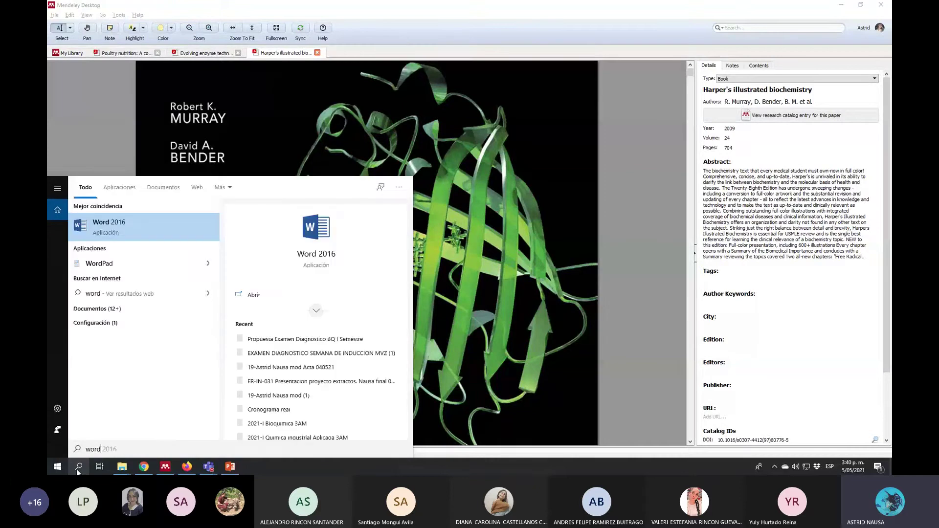
left_click(166, 225)
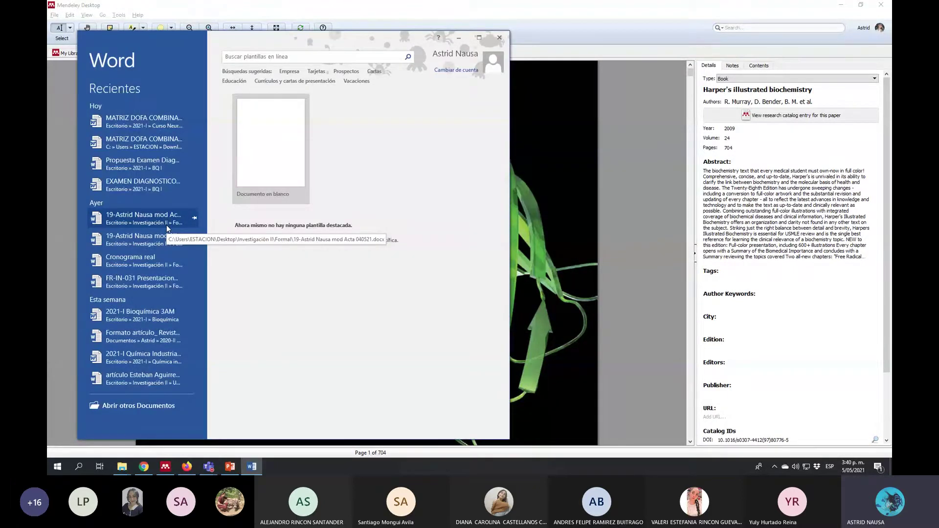
left_click(291, 143)
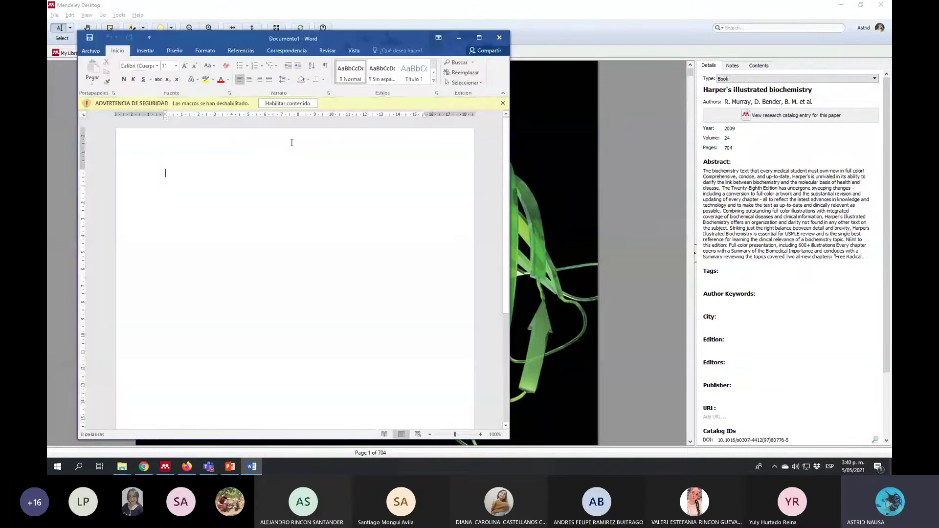
left_click(308, 103)
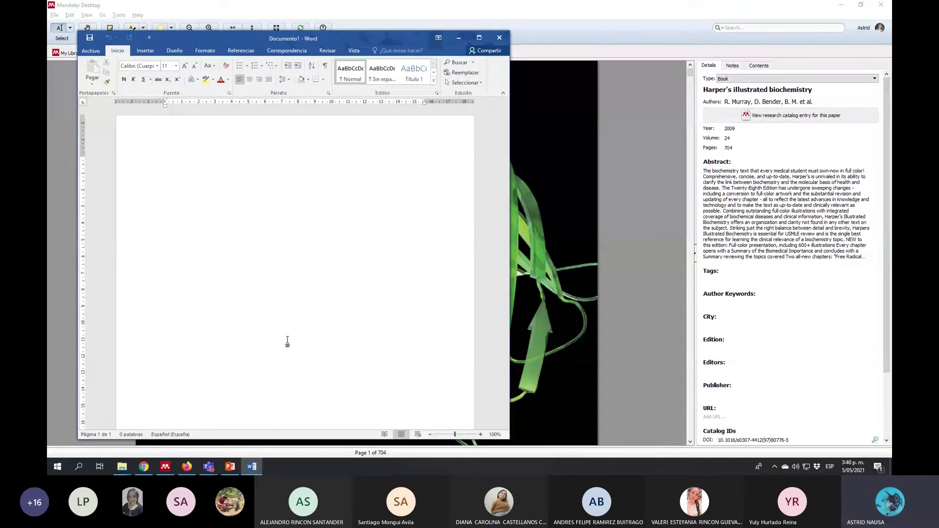
Write "Las enzimas amilasas en las aves xxxxx (incluir referencia )" as the document's first sentence.
type("Las enzimas amilasa")
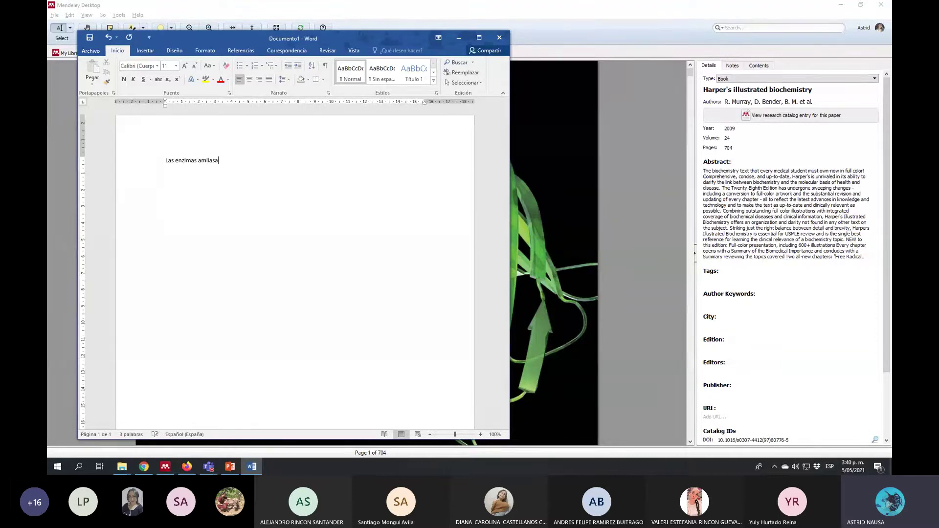
type("s en las")
type("aves")
type(" xxxxx")
type("()")
type("incluir refe")
type("rencia")
Look up the Poultry nutrition article's author in Mendeley and add the author's surname to the reference placeholder in Word.
key("alt+Tab")
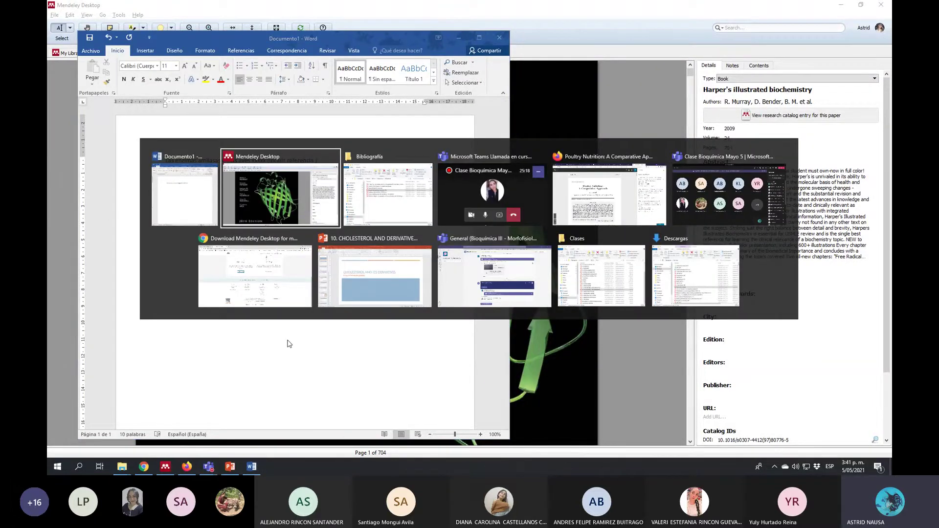
key("alt+Tab")
key("alt+Tab")
key("alt+Tab")
key("alt+Tab")
key("alt+Tab")
key("alt+Tab")
key("alt+Tab")
key("alt+Tab")
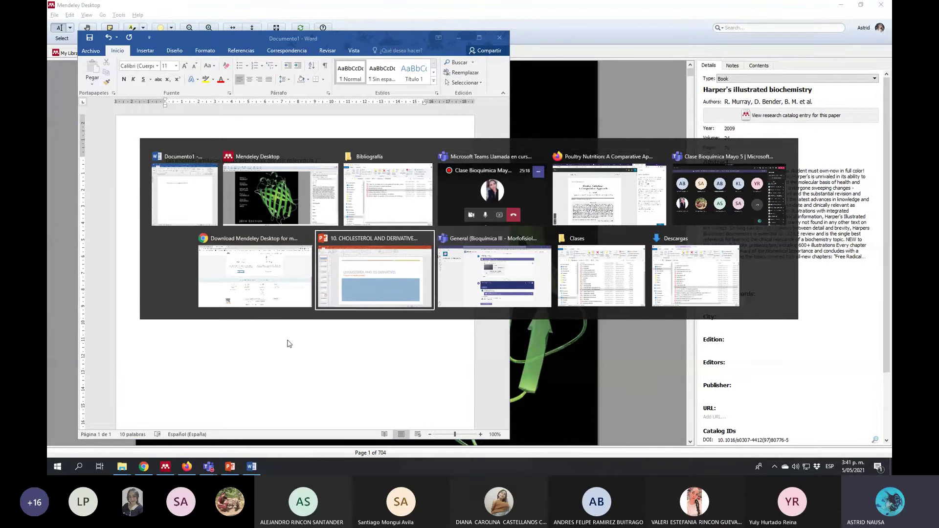
key("alt+Tab")
key("alt+Tab")
key("alt+Tab")
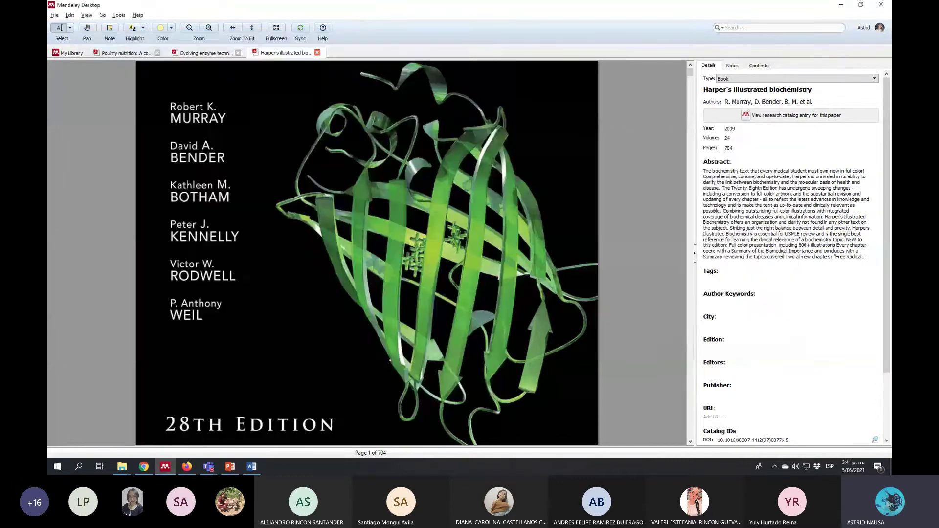
left_click(124, 53)
key("alt+Tab")
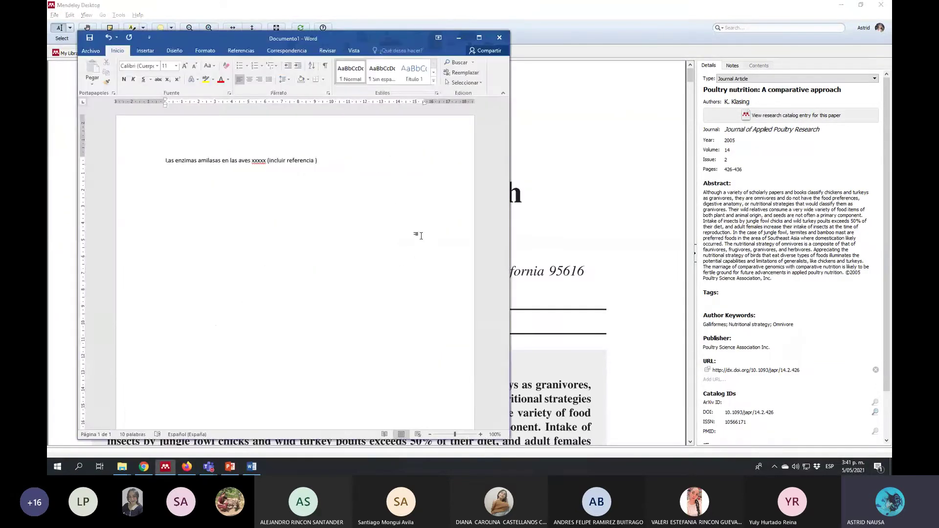
type("Klasing")
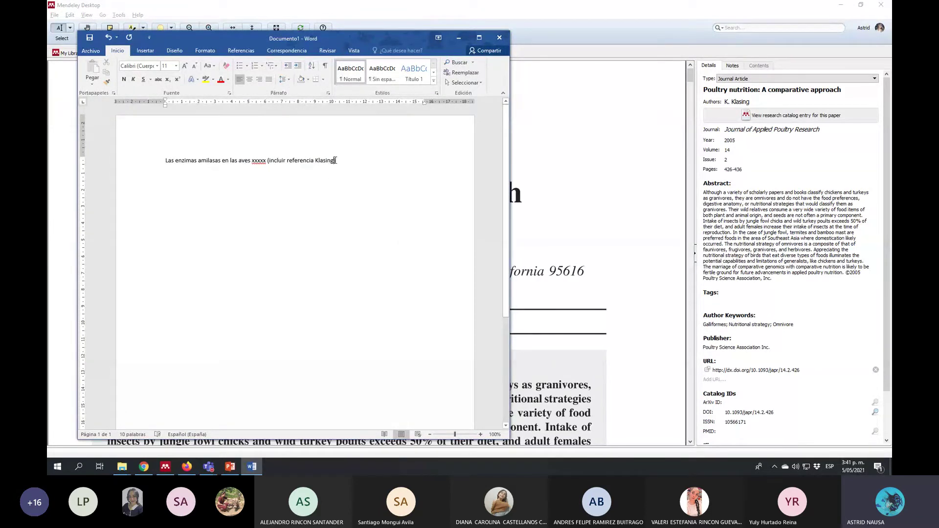
Colour the reference placeholder text inside the first sentence's parentheses red.
left_click_drag(335, 161, 269, 160)
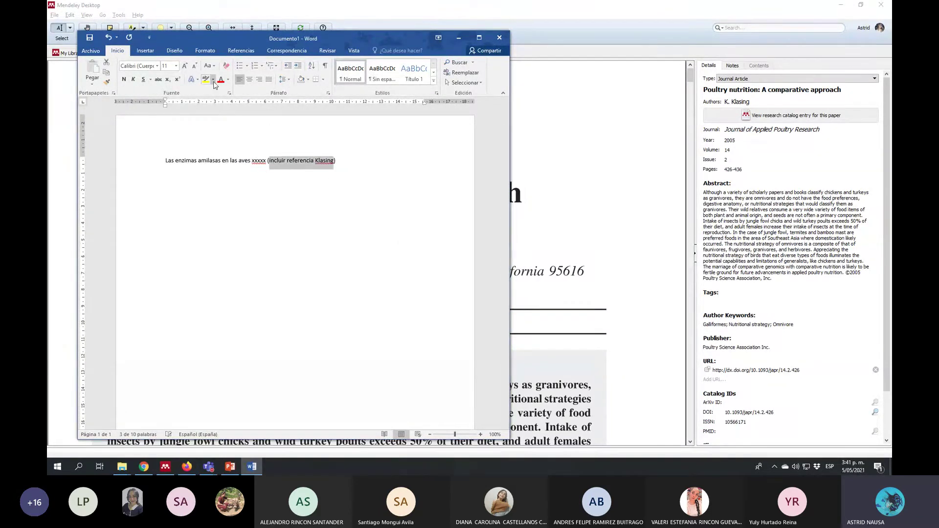
left_click(219, 82)
left_click(359, 164)
Continue the paragraph with ". La nutrición en las aves depende de xxxxxx (incluir referencia Harper)".
type(". La nutric")
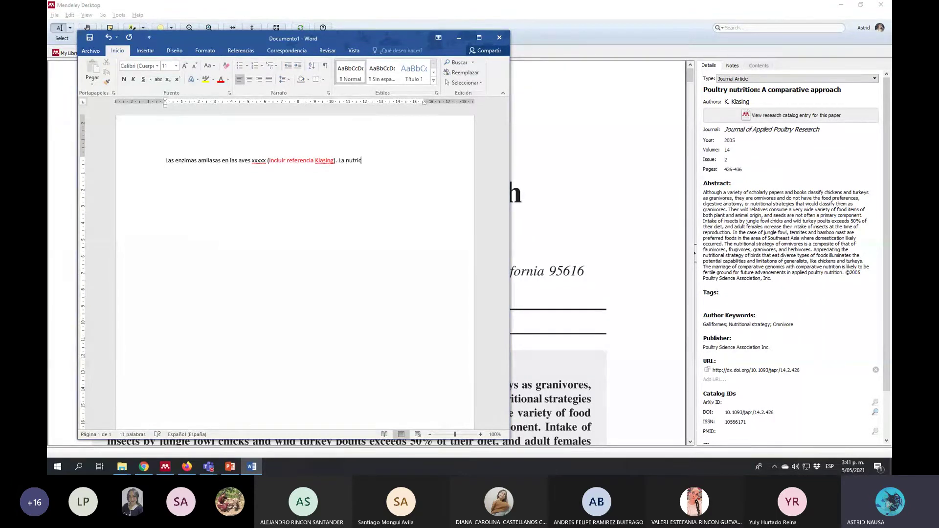
type("ión en las aves depende de xxxxxx (")
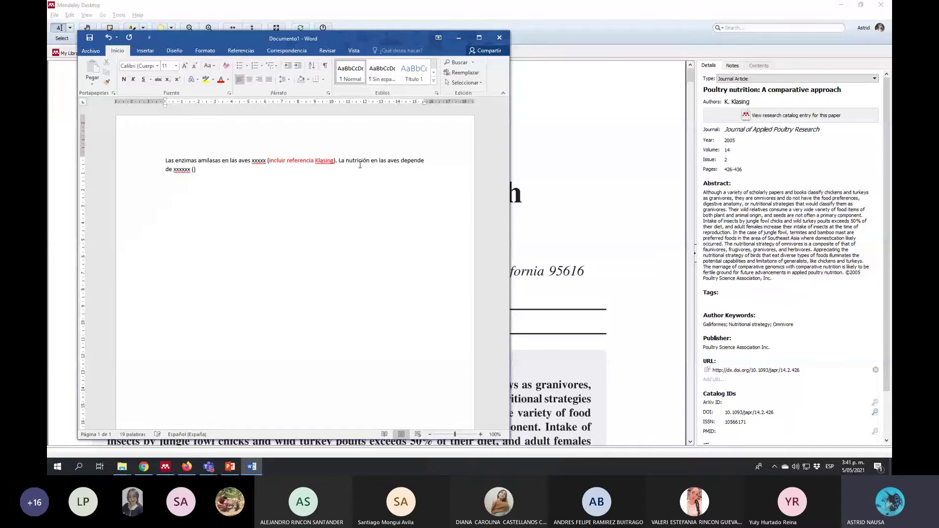
type("incluir referencia J")
key("BackSpace")
type("Harpre")
key("BackSpace")
key("BackSpace")
type("er")
Colour the "incluir referencia Harper" placeholder text red.
key("ctrl+shift+Left")
key("ctrl+shift+Left")
key("ctrl+shift+Left")
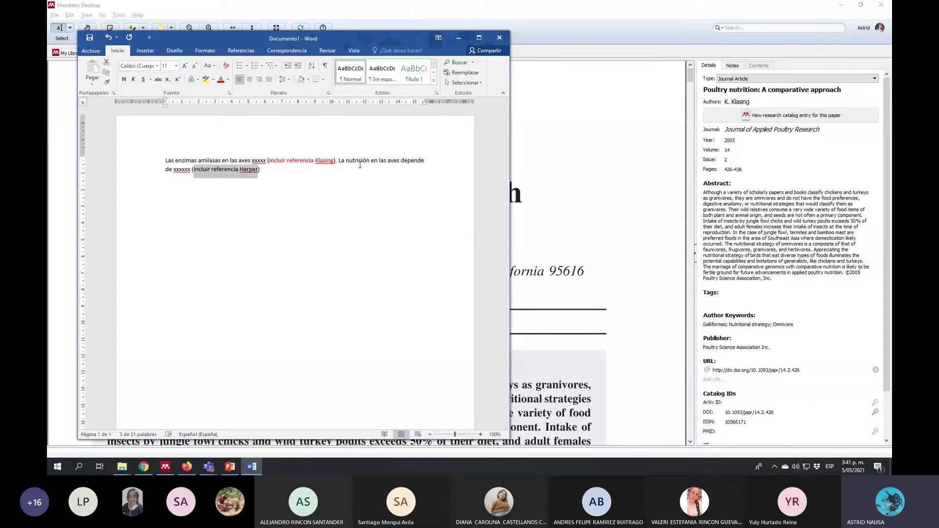
left_click(221, 81)
left_click(273, 165)
Switch to Mendeley and view the references in the BQ III folder of the library.
mouse_move(469, 4)
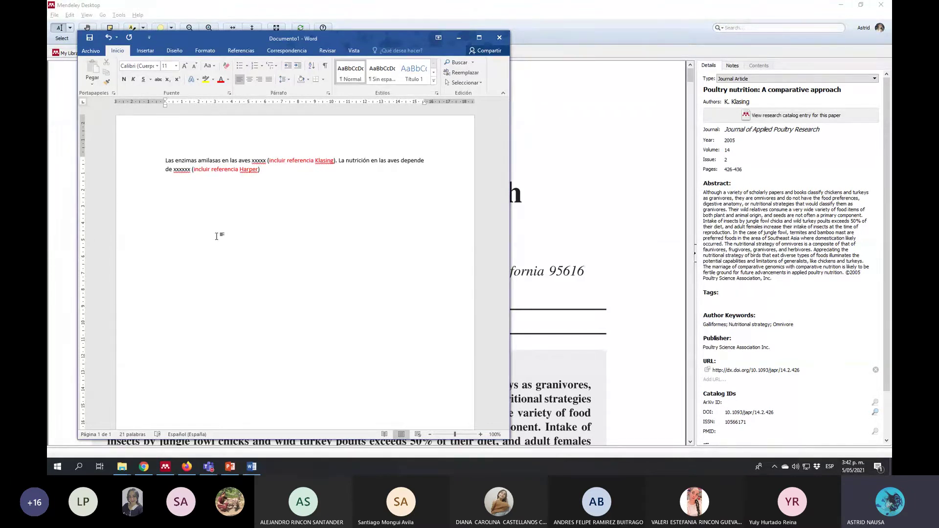
left_click(566, 135)
left_click(68, 52)
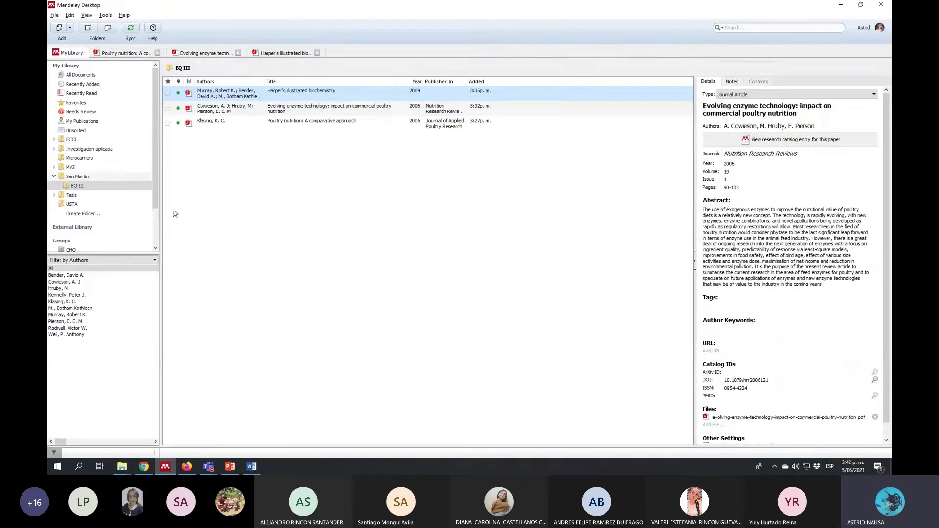
left_click(273, 100)
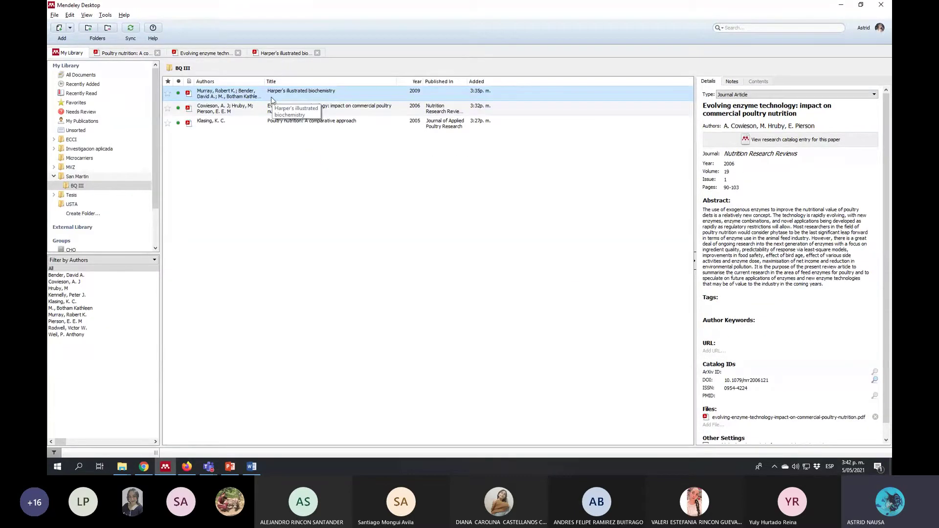
Return to Word, end the second sentence with a period, and delete the first sentence's parenthesised reference placeholder.
key("alt+Tab")
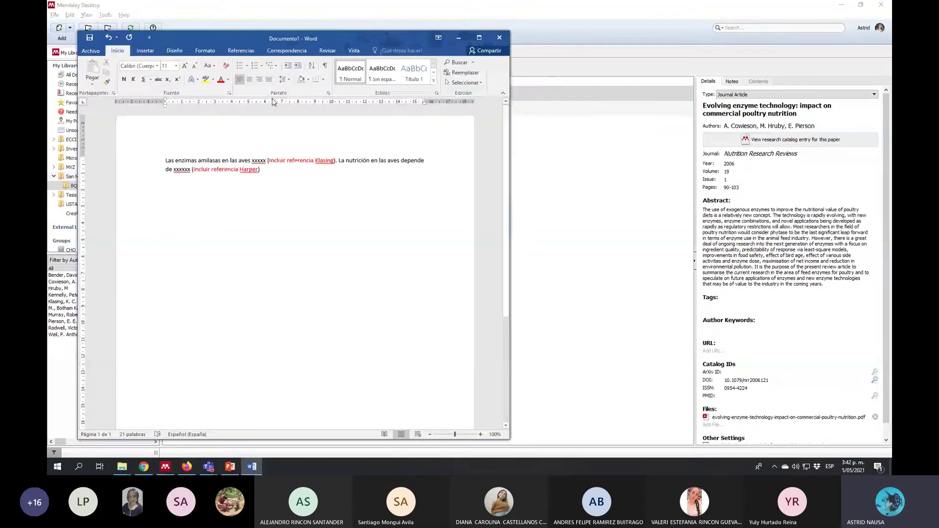
type(".")
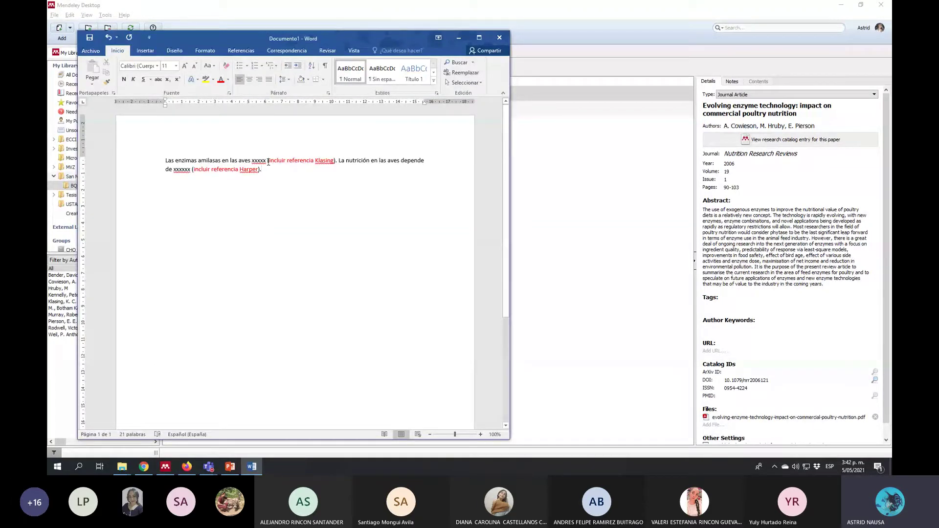
left_click_drag(268, 162, 338, 166)
key("Delete")
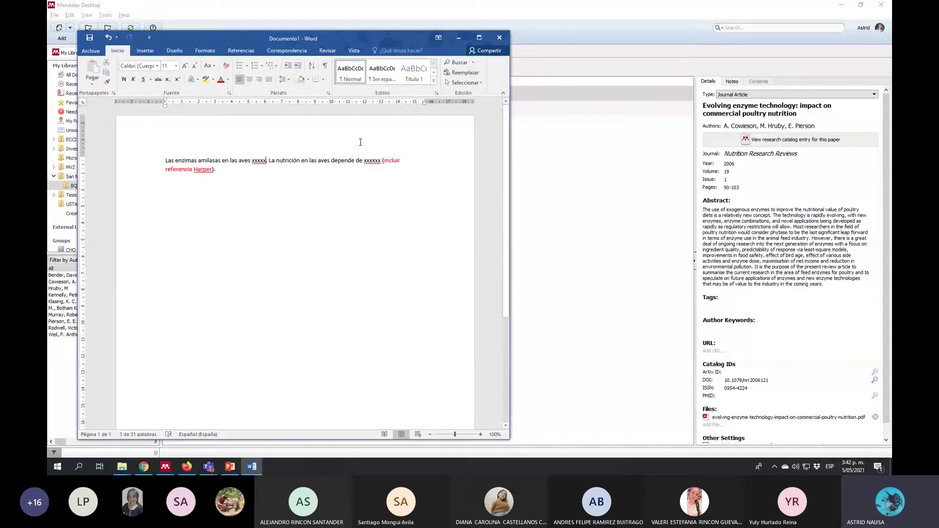
Cite "Poultry nutrition: A comparative approach" from Mendeley at the end of the first sentence, with a space before the citation.
left_click(479, 37)
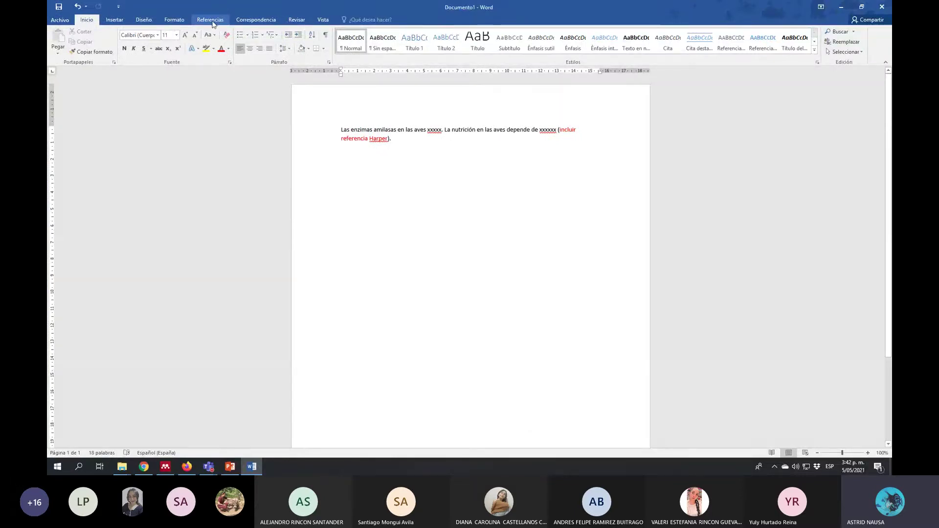
left_click(209, 22)
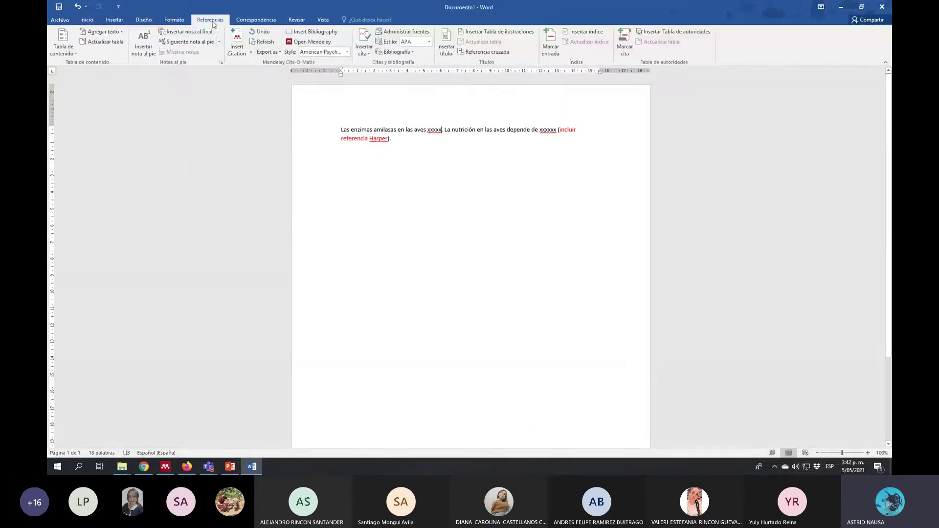
left_click(235, 39)
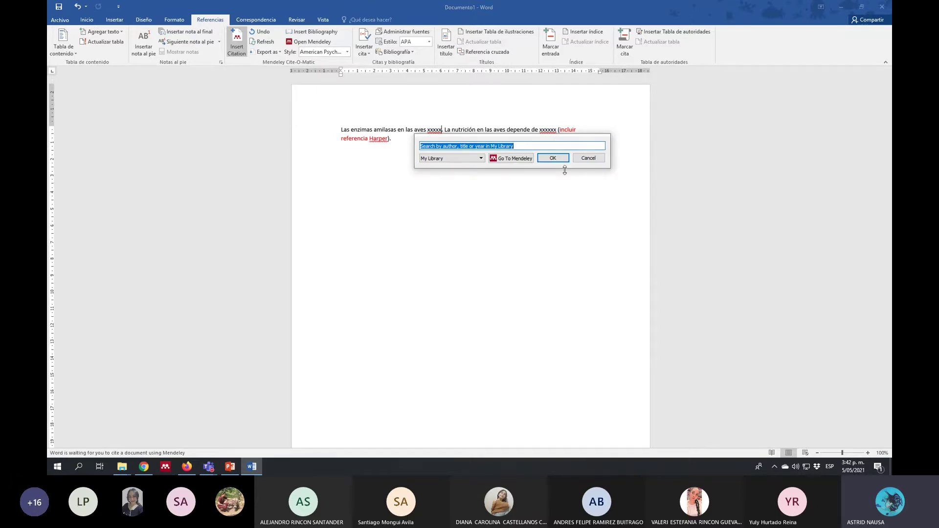
type("klasi")
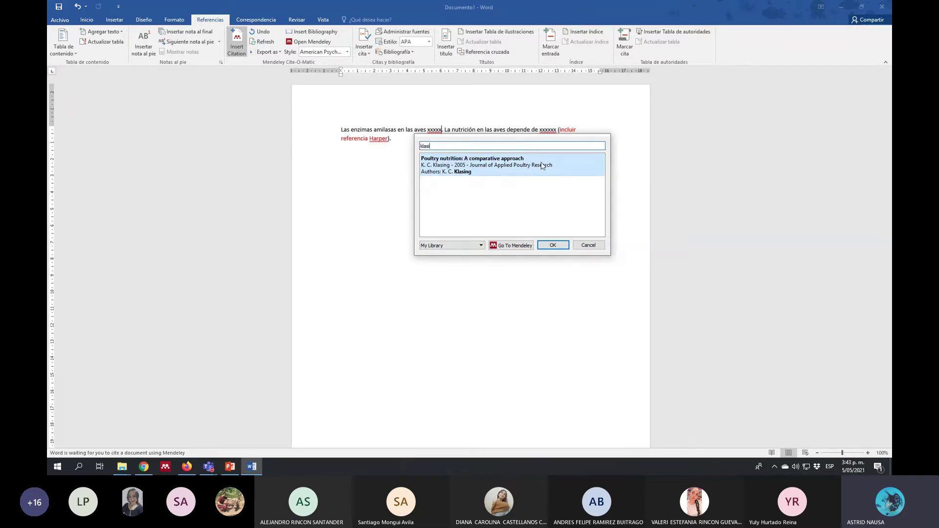
left_click(484, 167)
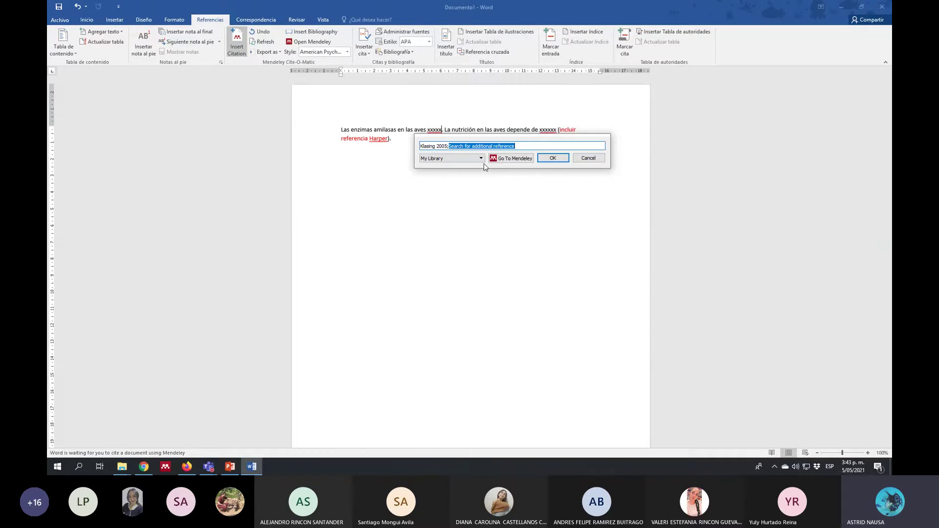
left_click(568, 160)
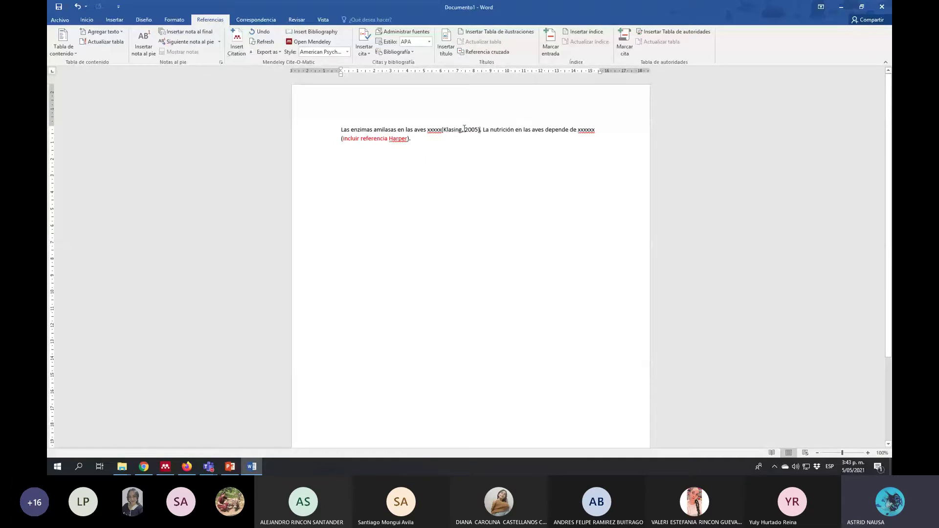
left_click(441, 130)
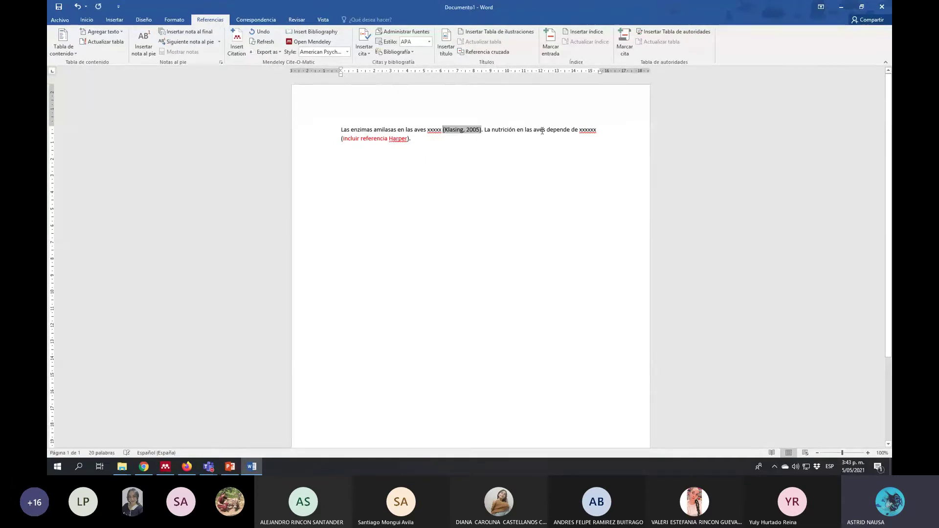
Replace the red Harper reference placeholder with a Mendeley citation of "Harper's illustrated biochemistry".
left_click(596, 130)
left_click_drag(342, 139, 409, 141)
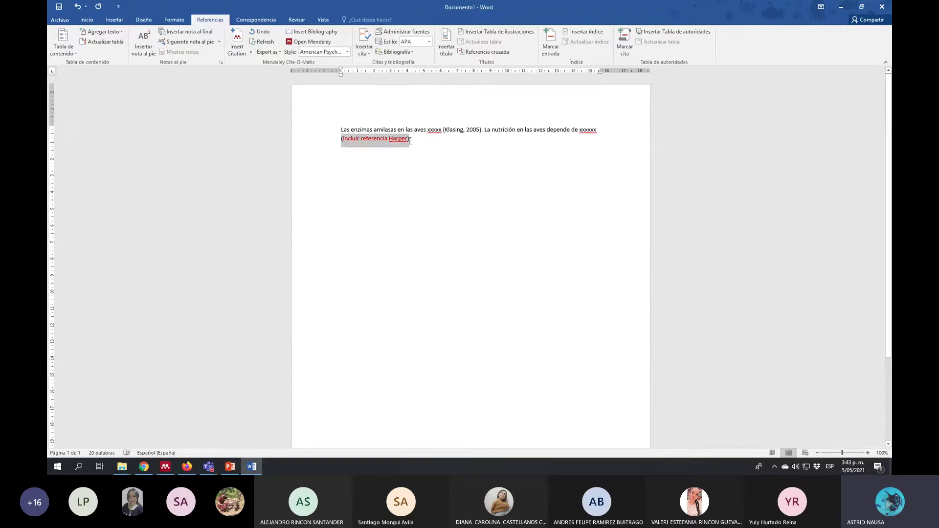
key("Delete")
left_click(232, 48)
type("harper")
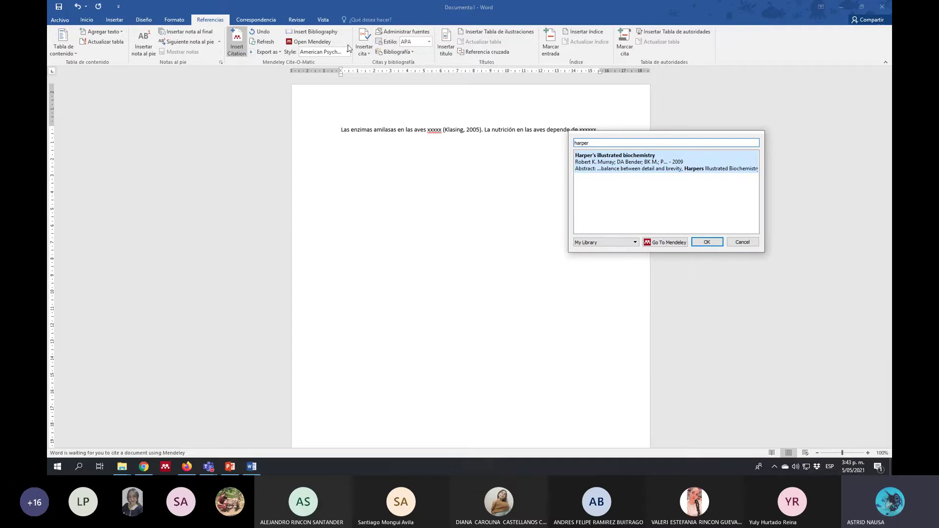
left_click(648, 164)
left_click(707, 155)
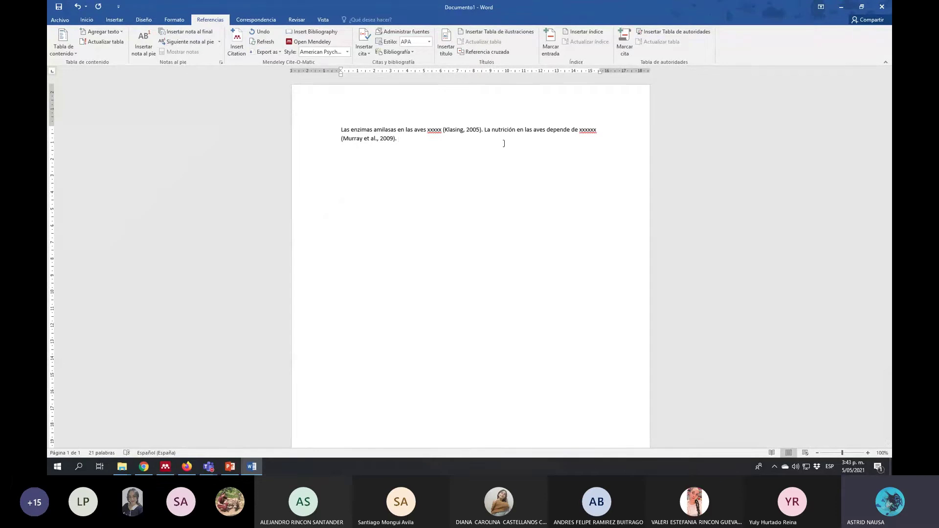
Add the sentence "Los requerimientos nutricionales en las aves xxxxxxx", citing "Evolving enzyme technology: impact on commercial poultry nutrition" and ending with a period.
type("Los requerimientos nutricionales en las aves xxxxxxx")
key("alt+m")
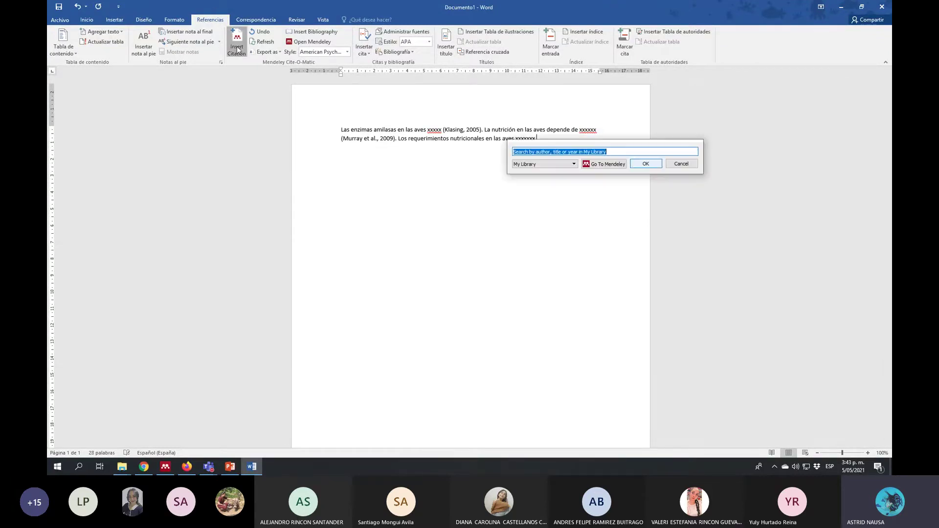
type("poultr")
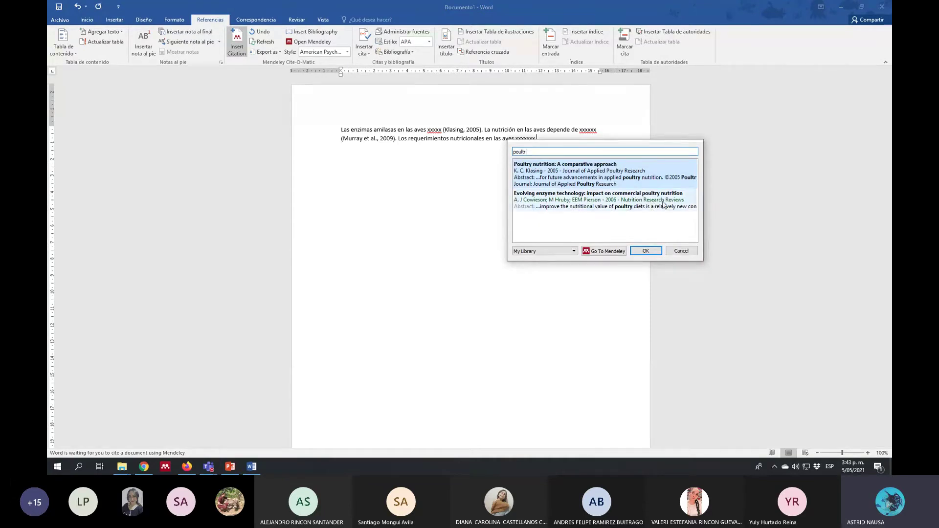
left_click(635, 202)
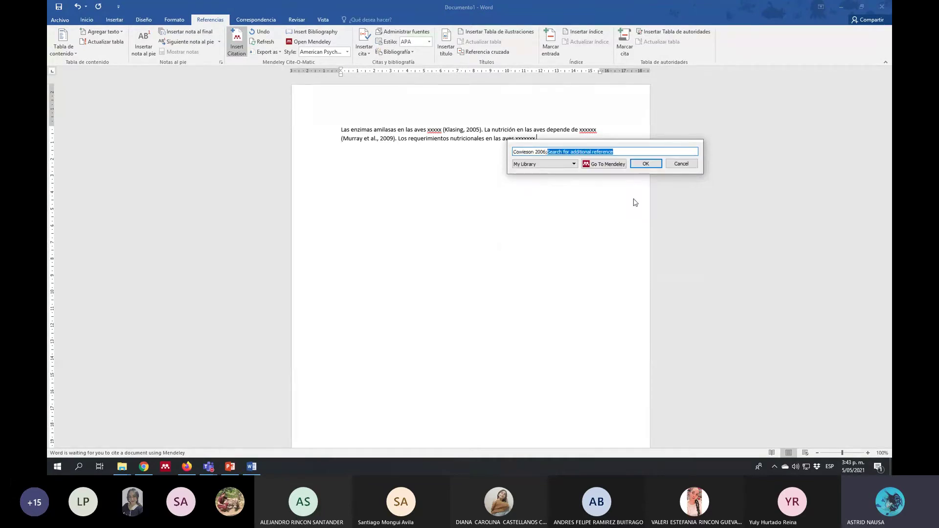
left_click(649, 164)
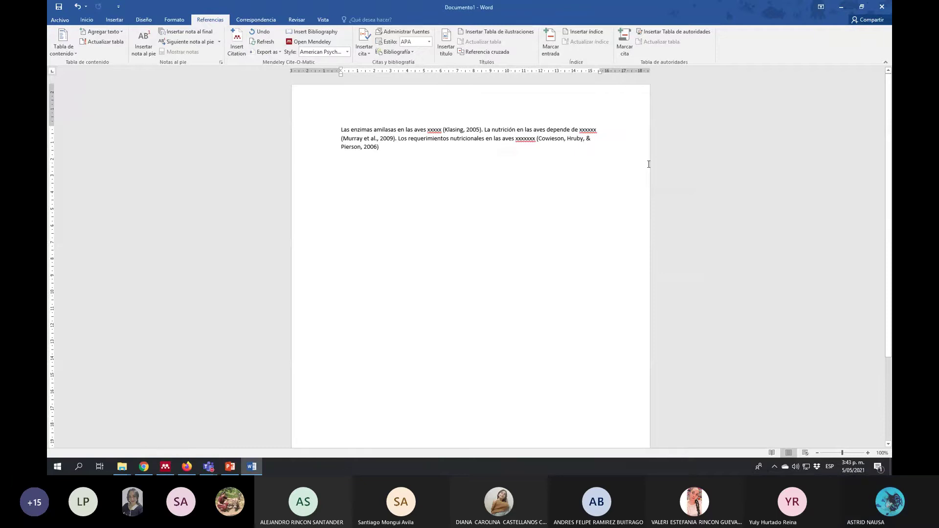
type(".")
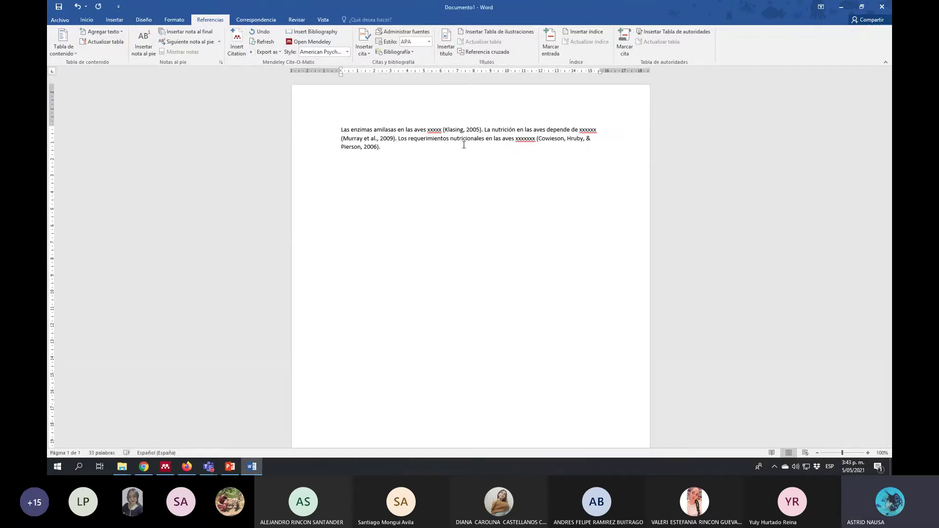
Check the "Evolving enzyme technology" reference in Mendeley Desktop, and return to Word to review the paragraph's citations.
key("alt+Tab")
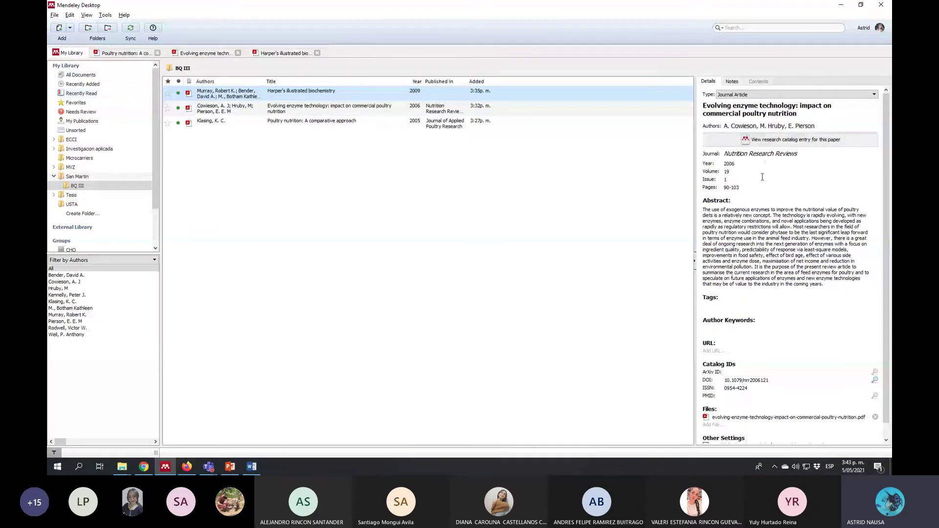
left_click(356, 108)
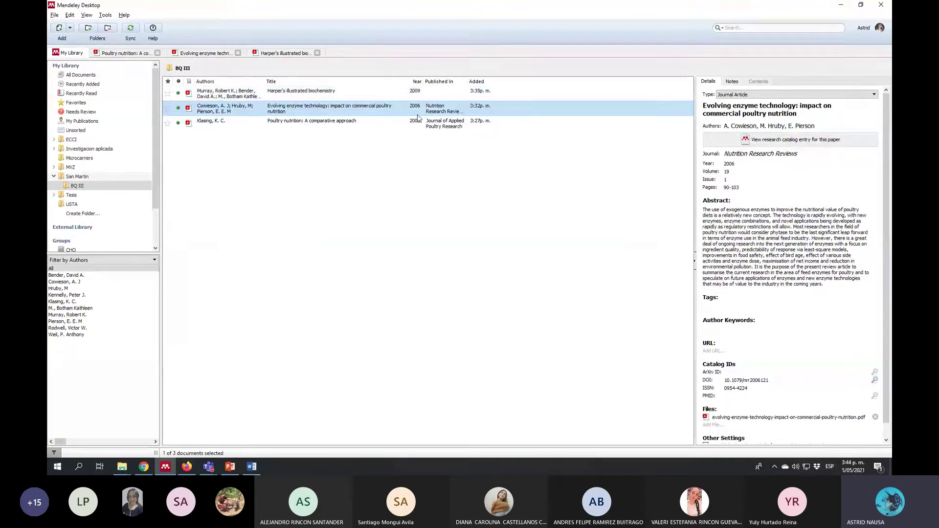
key("alt+Tab")
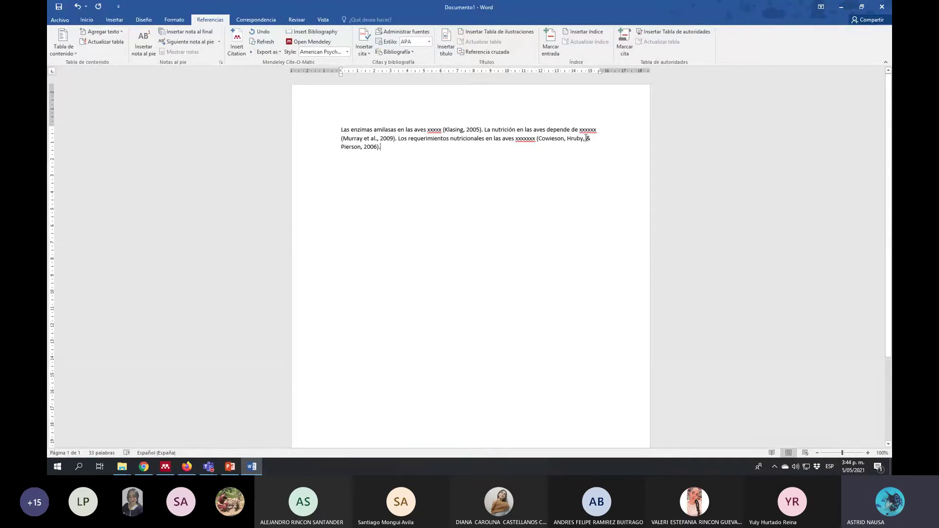
left_click_drag(341, 130, 382, 146)
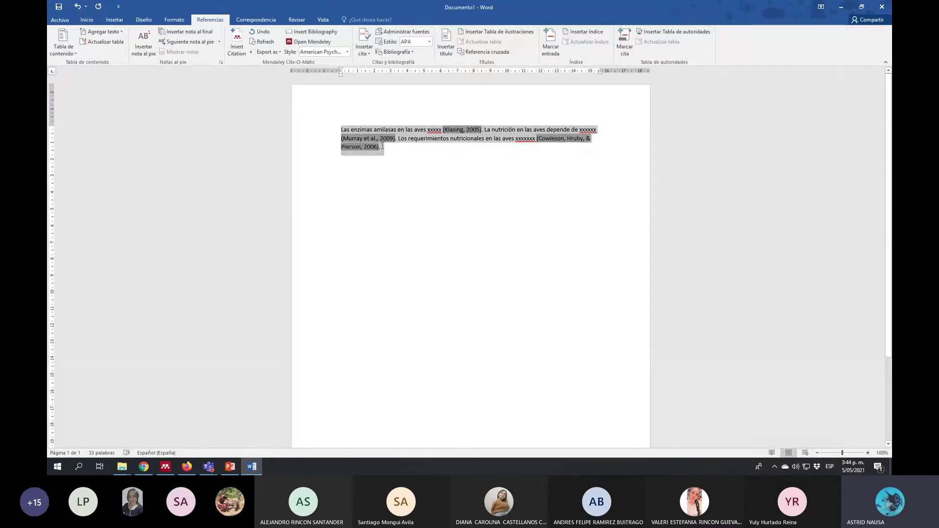
left_click(485, 168)
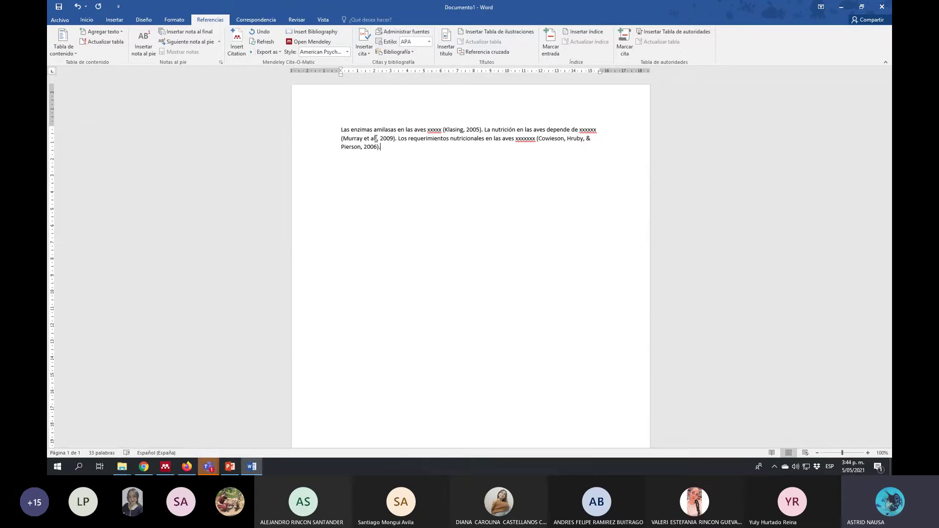
Switch to Chrome, search the web for "mendeley", and open the sign-in page of the Mendeley website.
key("alt+Tab")
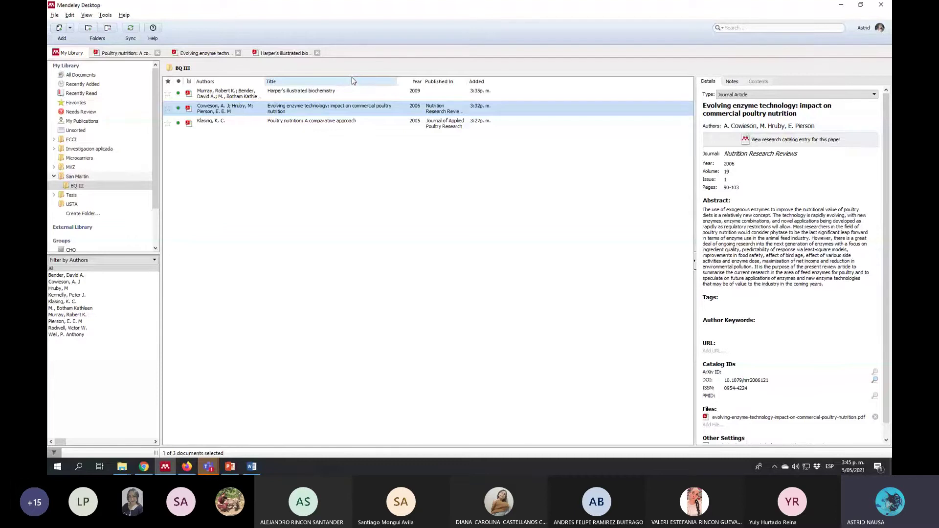
scroll(115, 199, "down", 2)
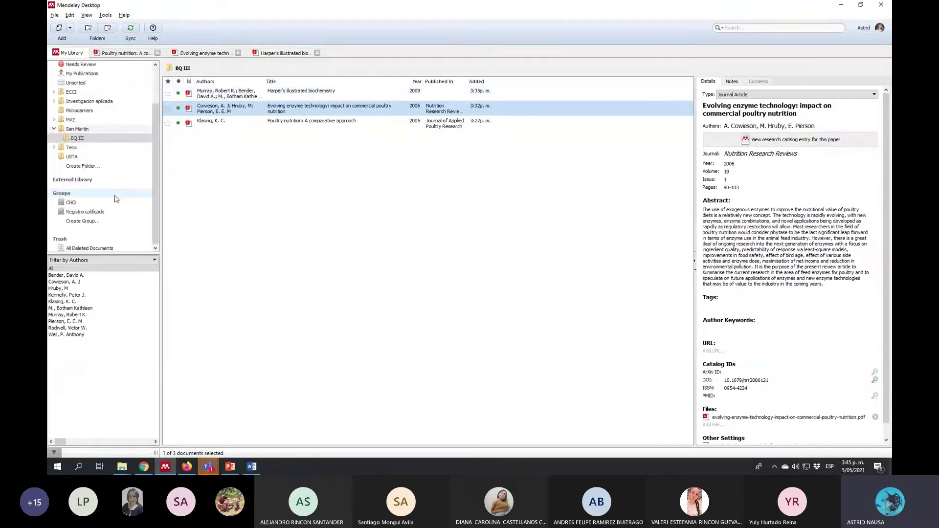
mouse_move(144, 462)
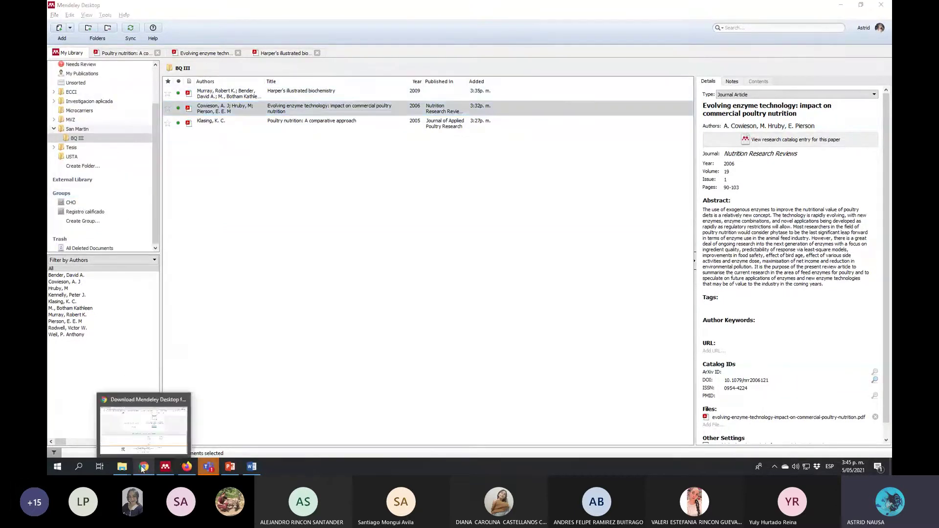
left_click(170, 421)
scroll(682, 139, "up", 6)
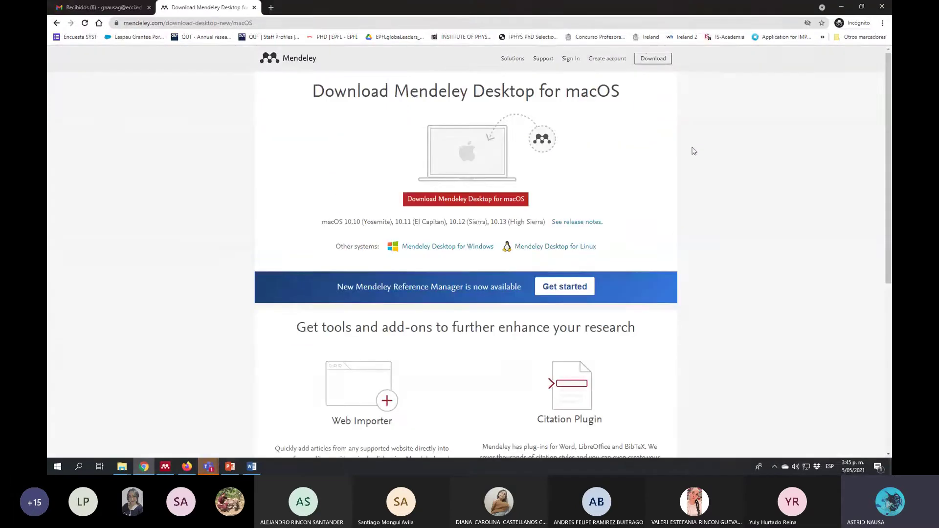
left_click(56, 23)
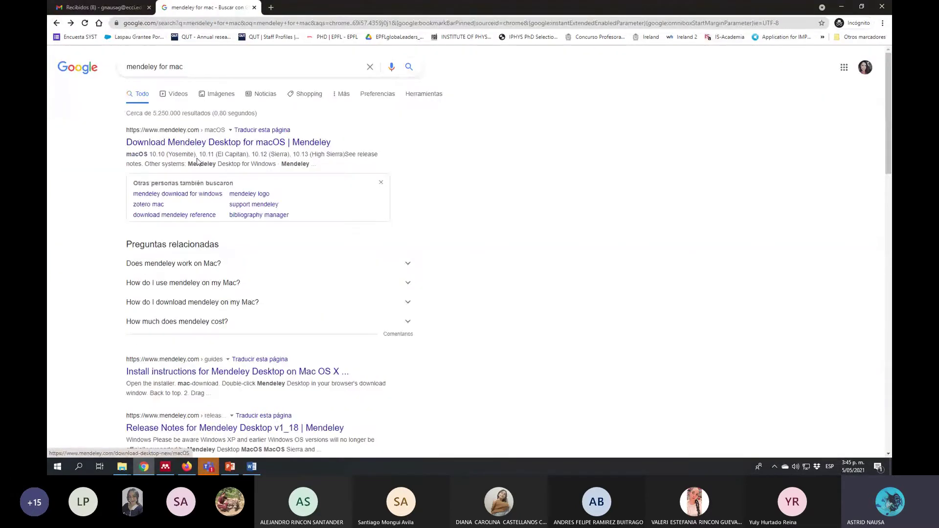
left_click(218, 23)
type("mendeley")
key("Return")
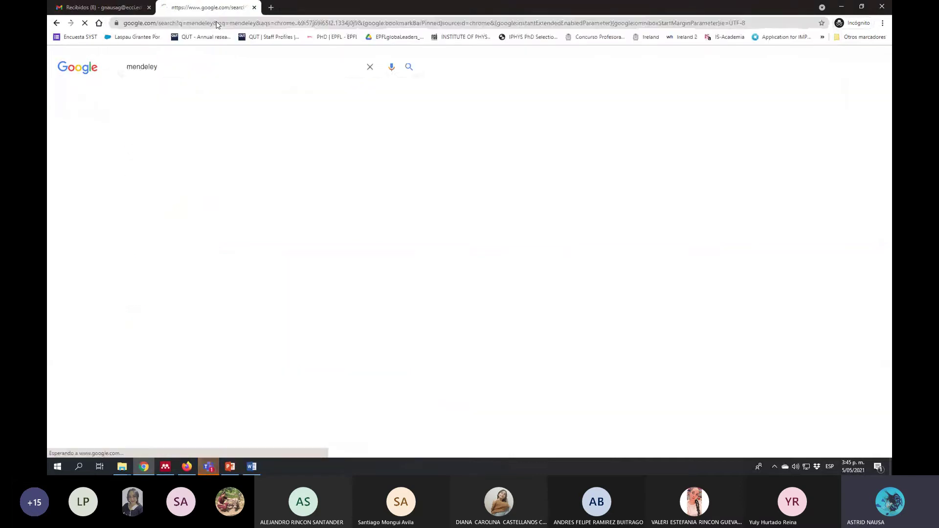
left_click(171, 157)
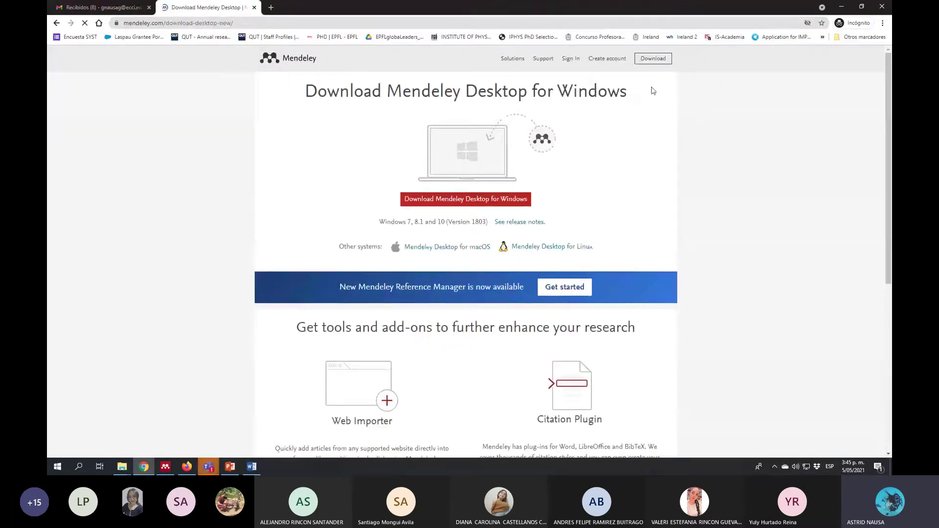
left_click(569, 60)
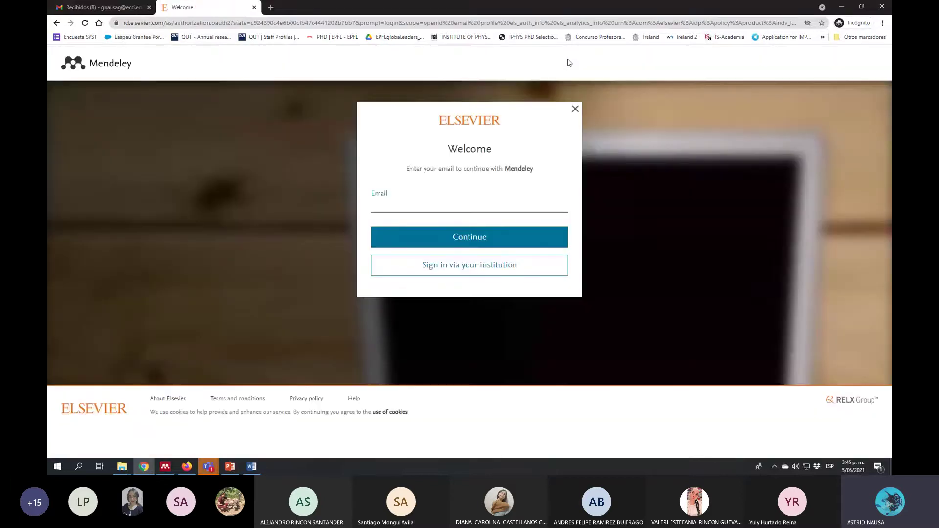
Sign in to Mendeley with the account e-mail and password, and open the online library.
left_click(433, 204)
type("g")
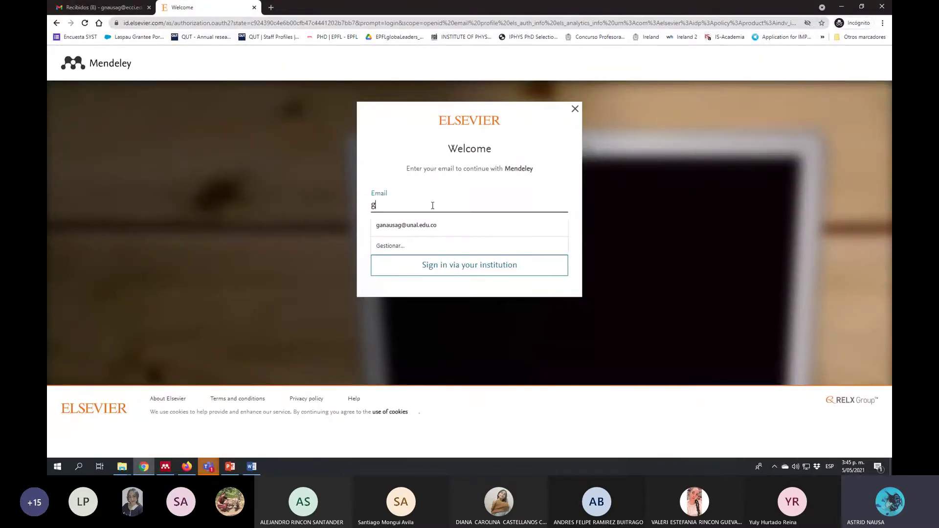
key("Down")
key("Return")
key("Return")
type("••••")
left_click(478, 308)
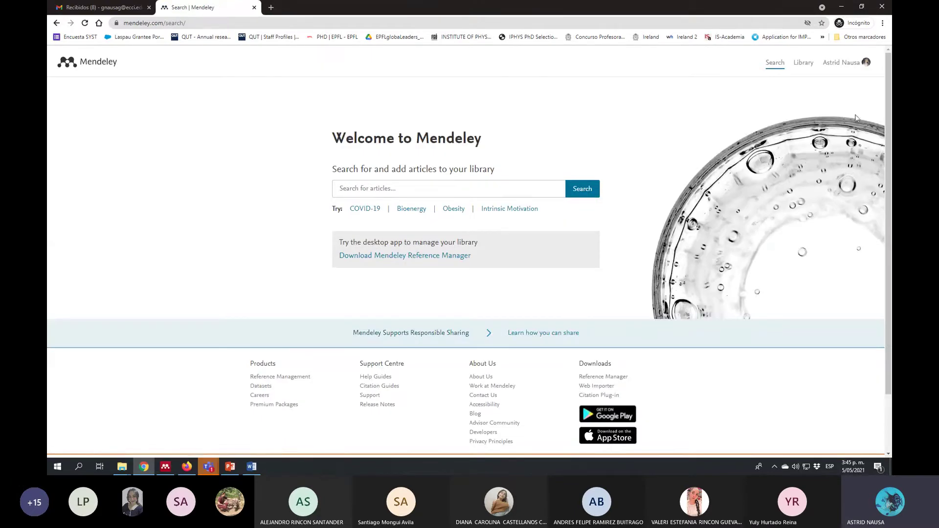
left_click(804, 63)
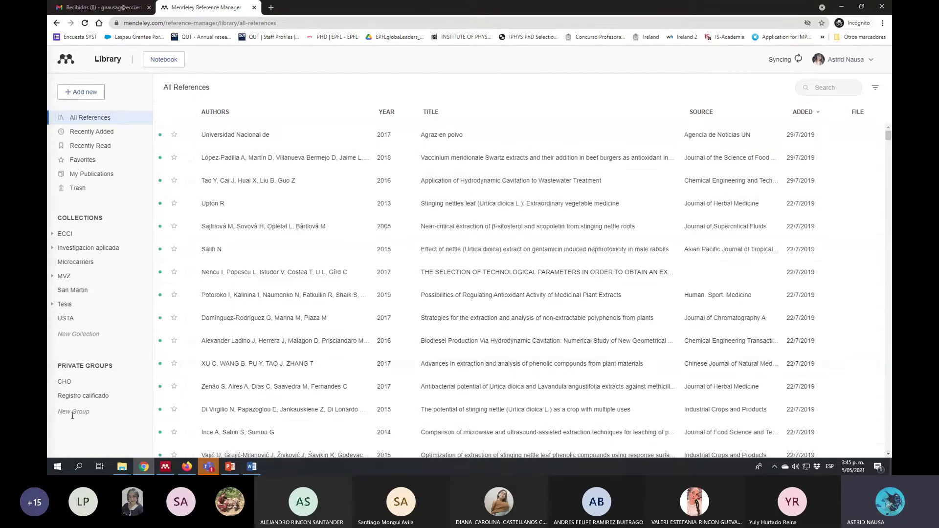
Switch to Mendeley Desktop, create a private group named FUSM, and open the existing Registro calificado group.
key("alt+Tab")
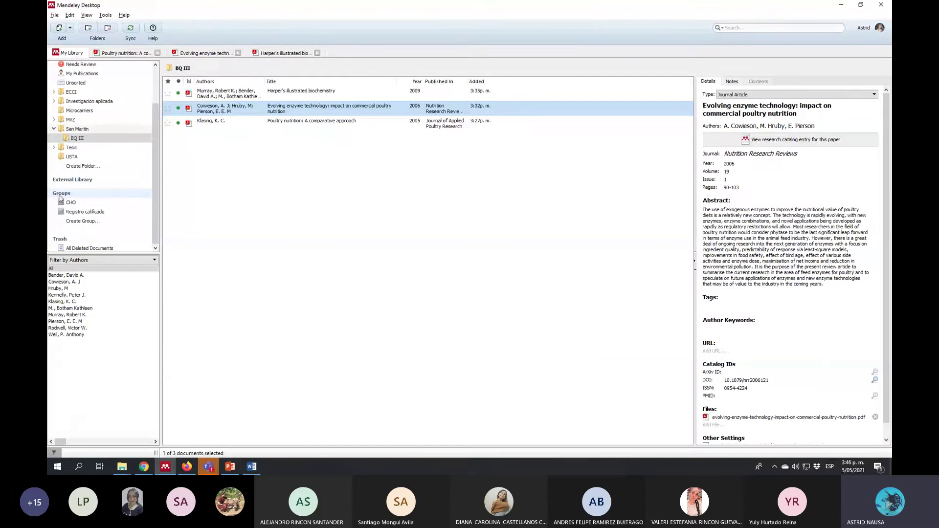
left_click(84, 221)
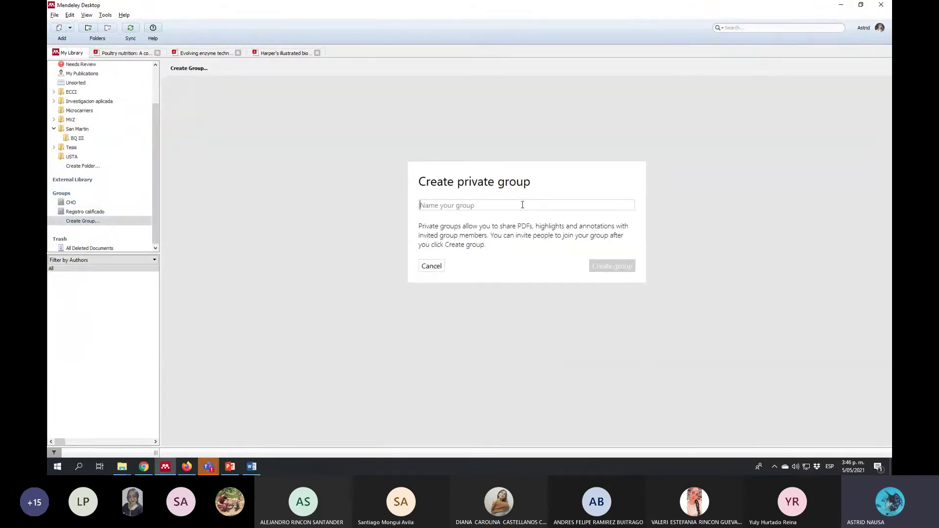
type("FUSM")
left_click(611, 268)
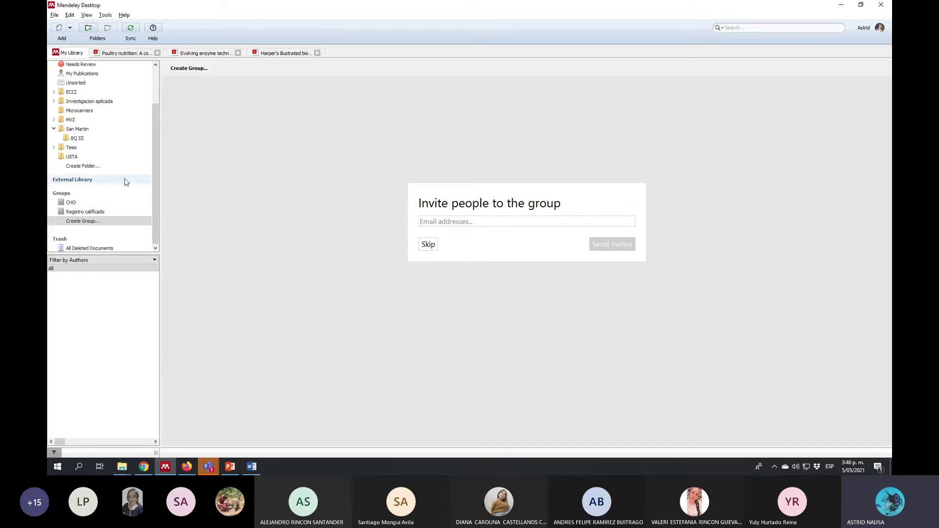
left_click(91, 213)
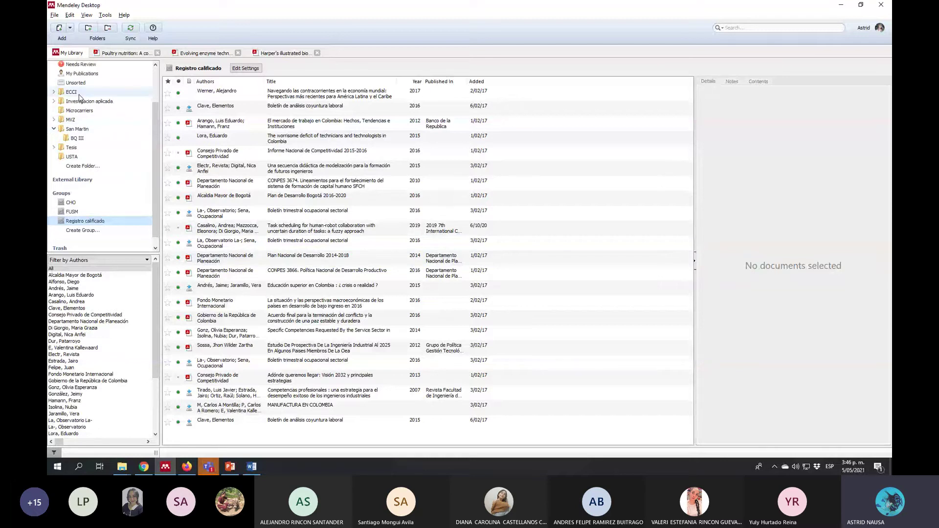
Add the "Antibody therapeutics - the evolving patent landscape" reference from the Biosimilars subfolder of Tesis to the Registro calificado group.
left_click(82, 156)
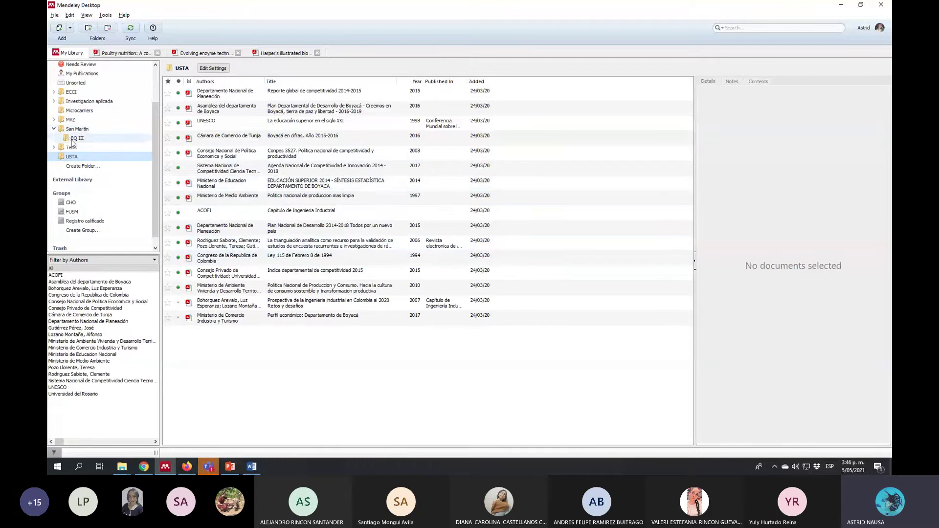
left_click(54, 147)
left_click(81, 156)
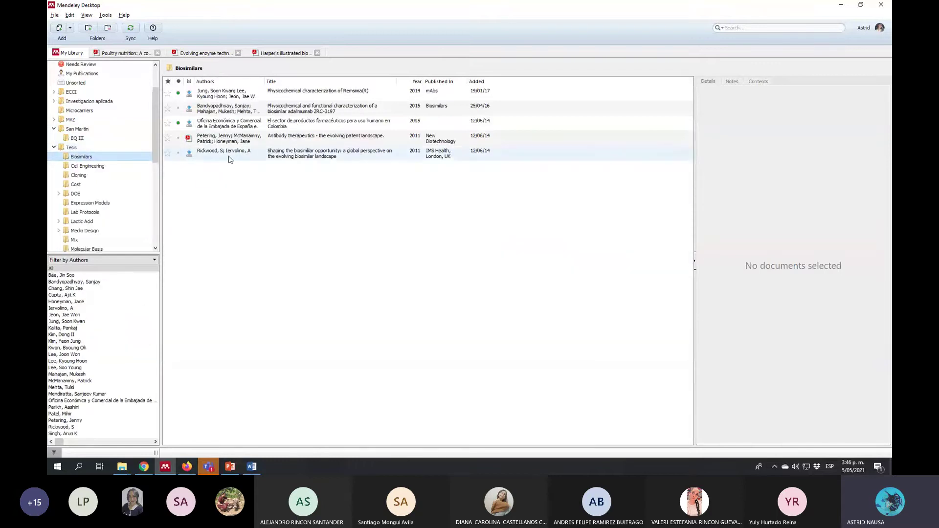
left_click(230, 138)
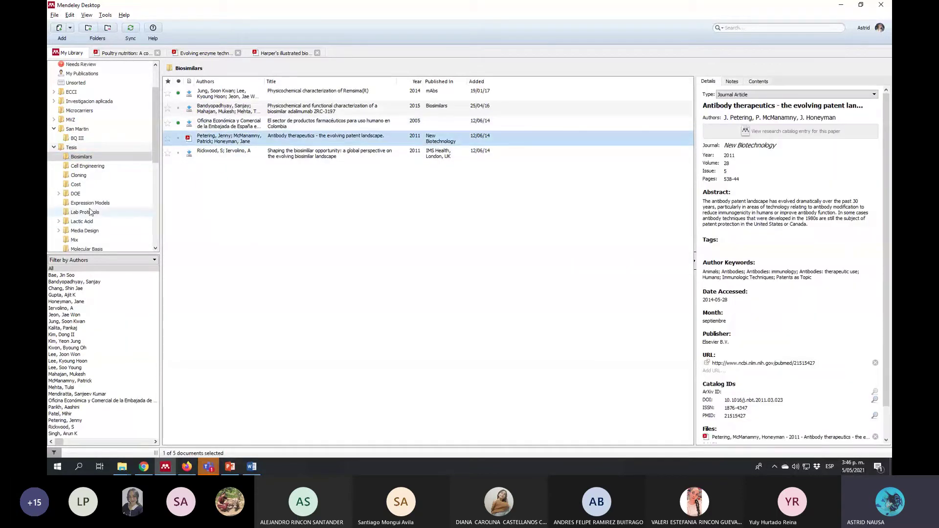
scroll(89, 211, "down", 10)
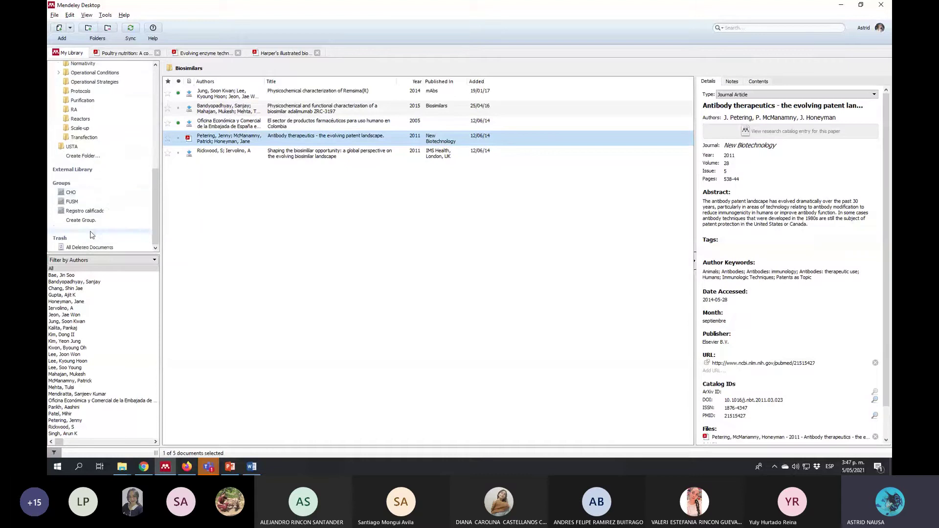
left_click_drag(219, 141, 88, 212)
Try to add "Harper's illustrated biochemistry" from the BQ III folder to the FUSM group, and check the group's contents.
scroll(130, 181, "up", 3)
scroll(130, 181, "up", 4)
left_click(123, 125)
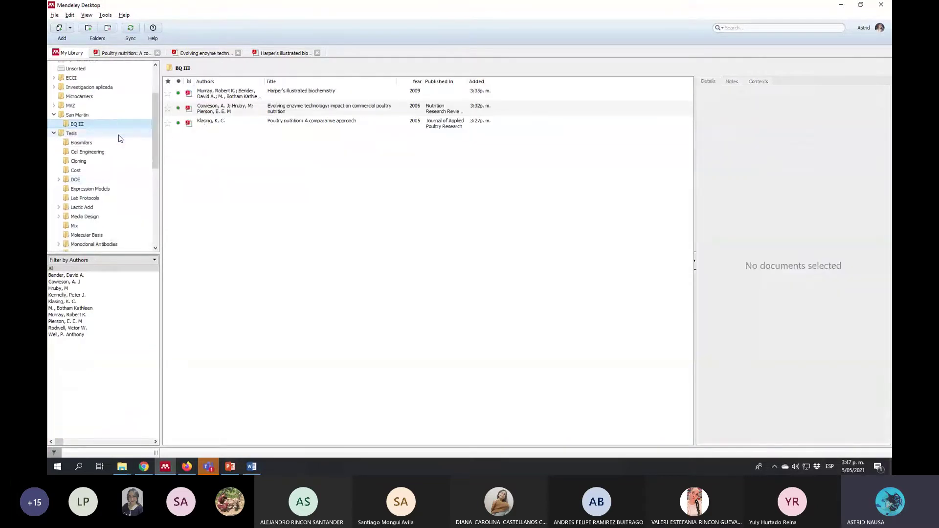
scroll(128, 157, "down", 8)
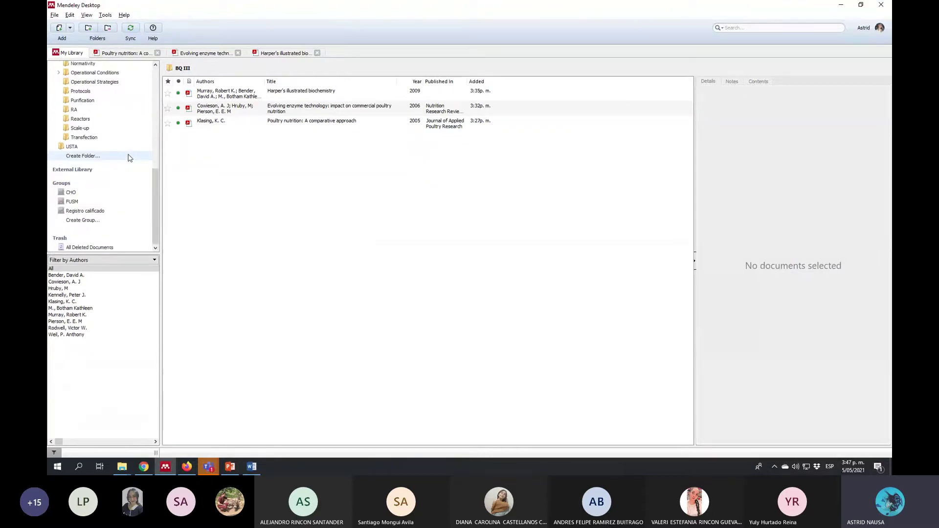
left_click_drag(230, 97, 107, 202)
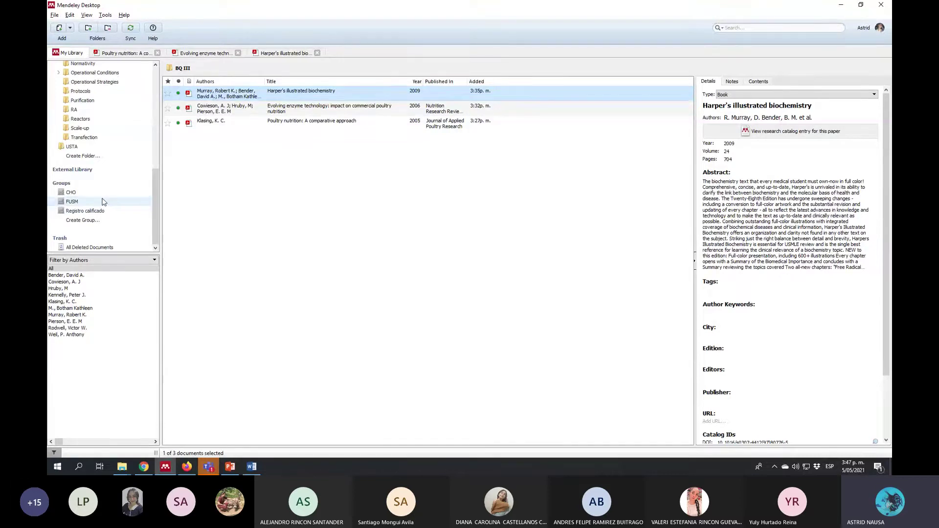
left_click(107, 202)
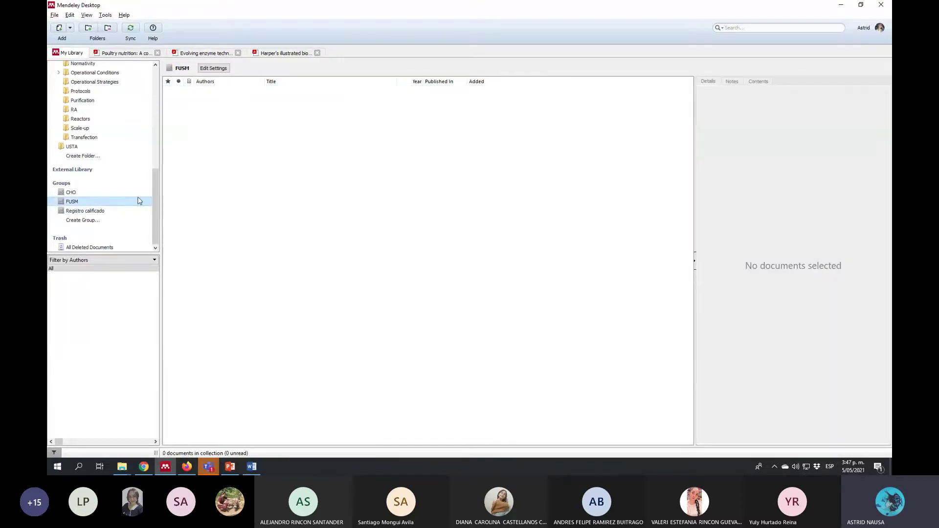
Return to the BQ III folder, add "Harper's illustrated biochemistry" to the FUSM group, and open that group.
scroll(109, 196, "up", 5)
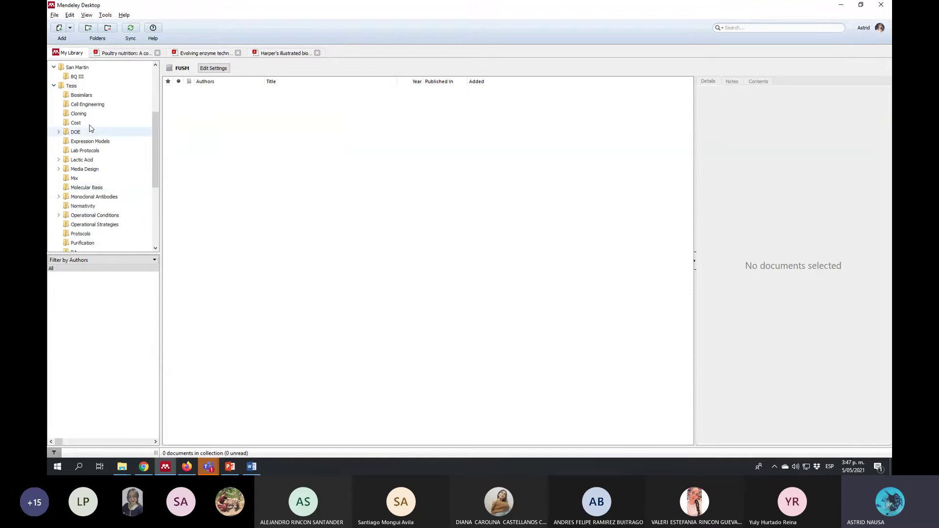
left_click(95, 83)
left_click(93, 77)
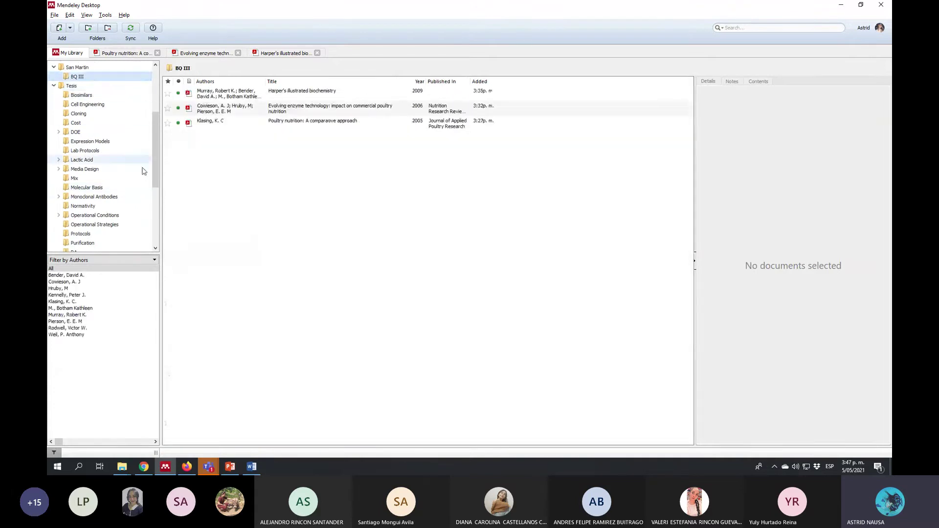
scroll(144, 172, "down", 5)
left_click_drag(241, 97, 75, 203)
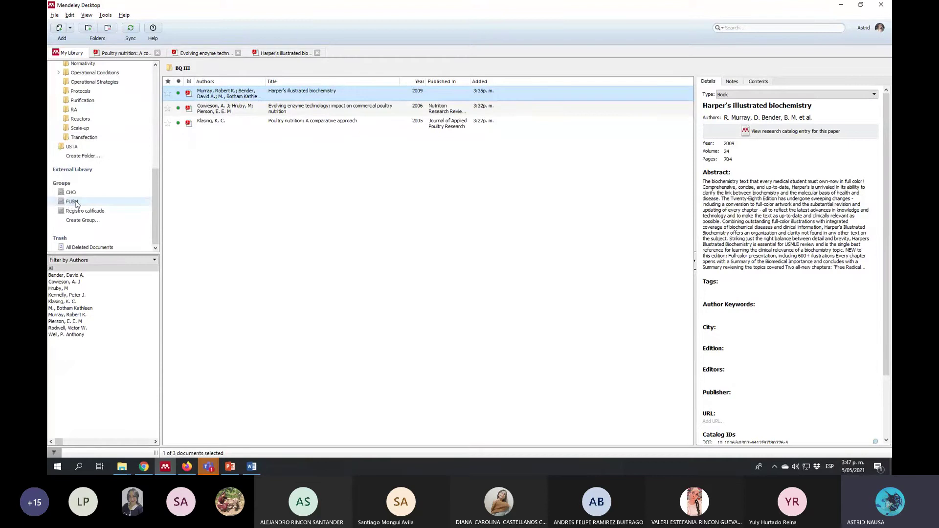
left_click(76, 204)
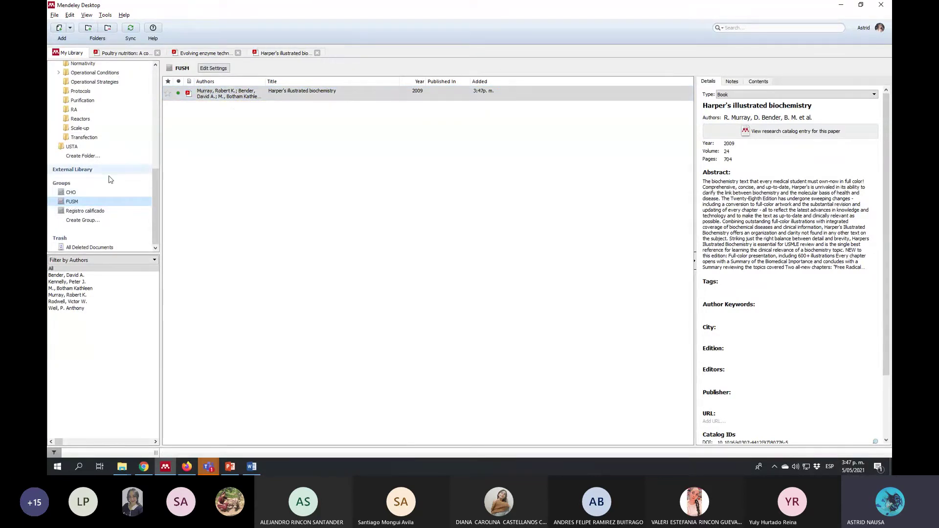
Download and view the PDF of a 2016 "Boletín trimestral ocupacional sectorial" from the Registro calificado group, and return to the library.
left_click(93, 211)
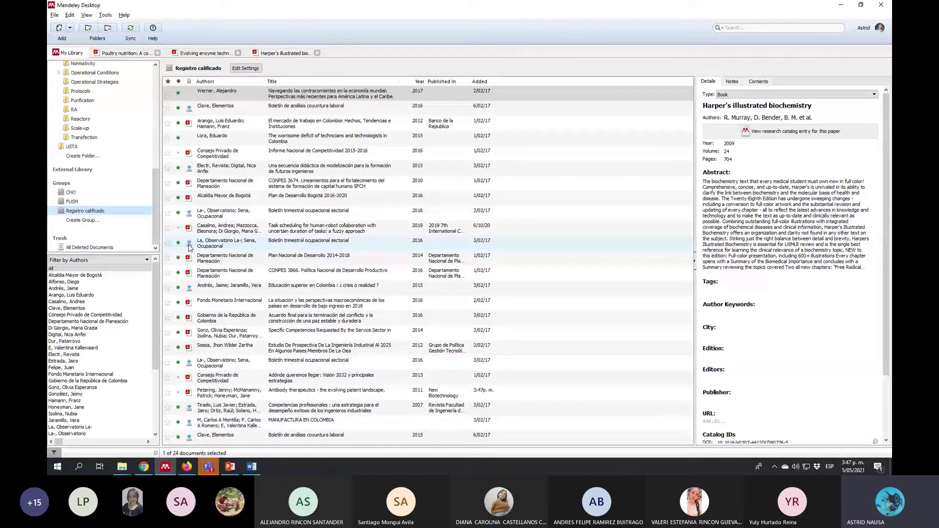
left_click(253, 250)
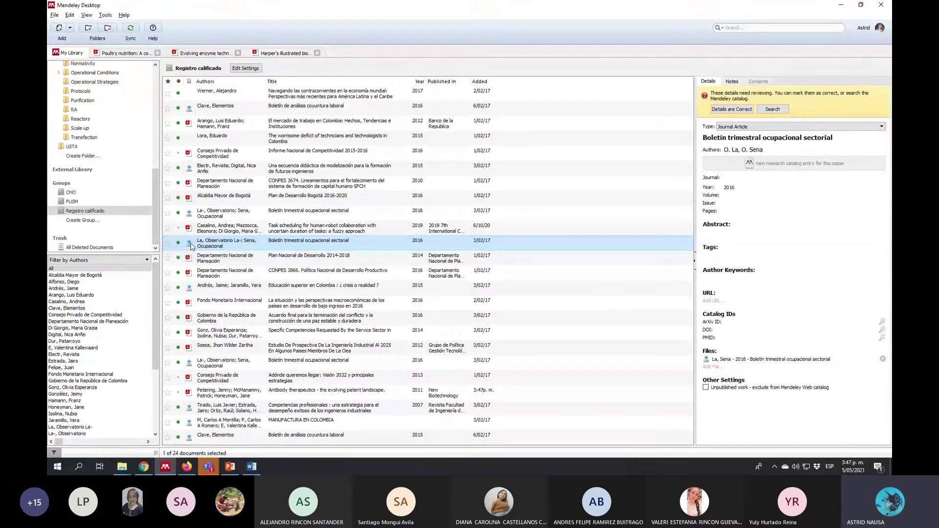
left_click(191, 245)
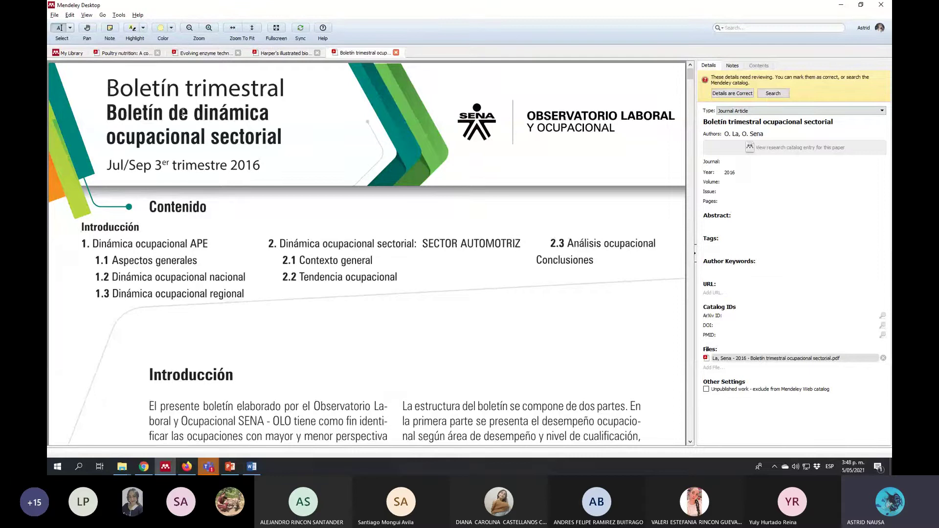
left_click(72, 52)
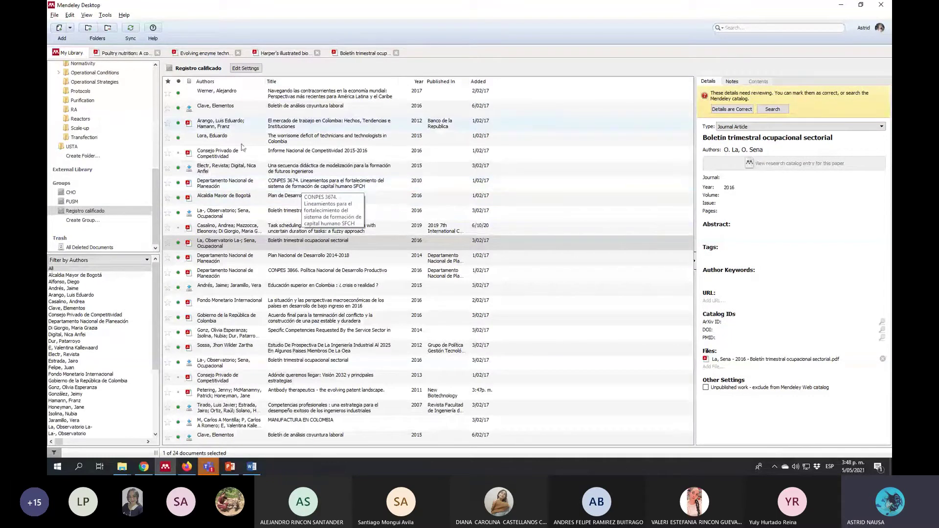
Inspect the Harper's reference in the FUSM group, and switch to Word to check the first citation in the paragraph.
left_click(92, 202)
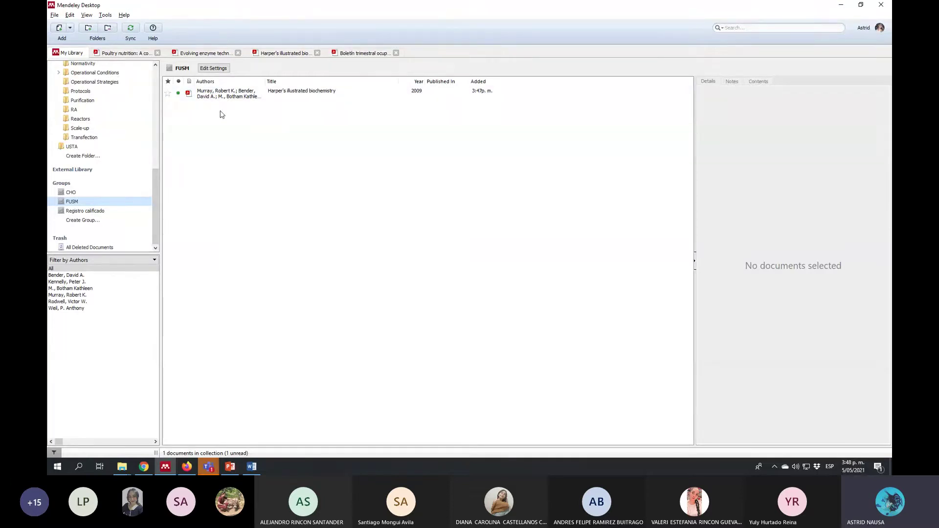
left_click(239, 92)
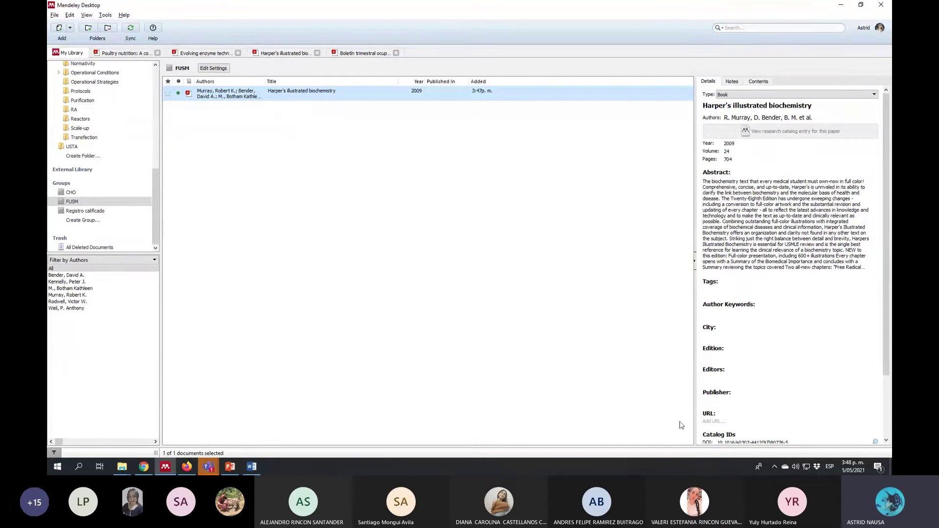
left_click(252, 467)
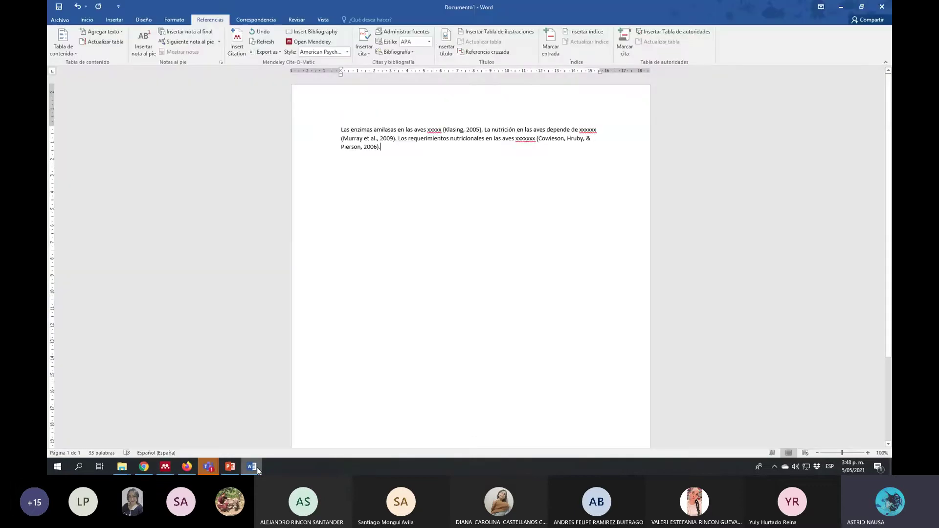
key("Return")
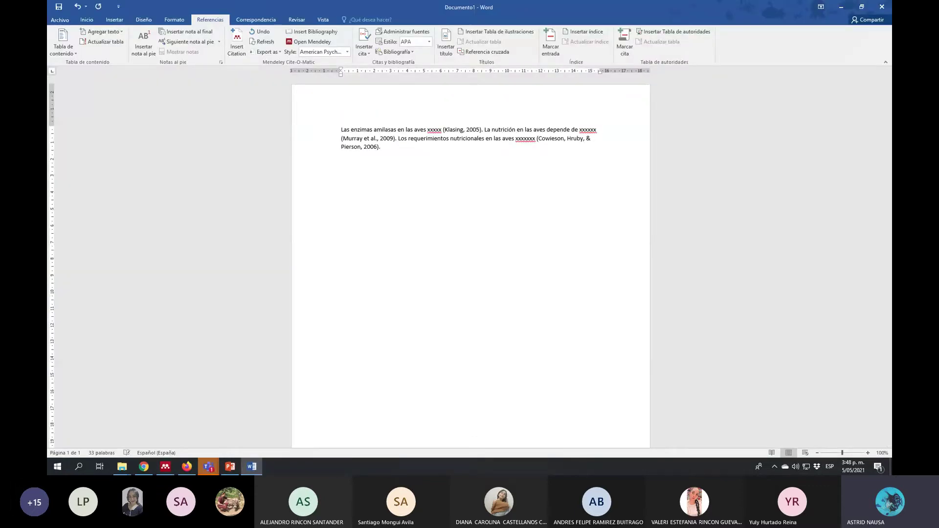
left_click(449, 130)
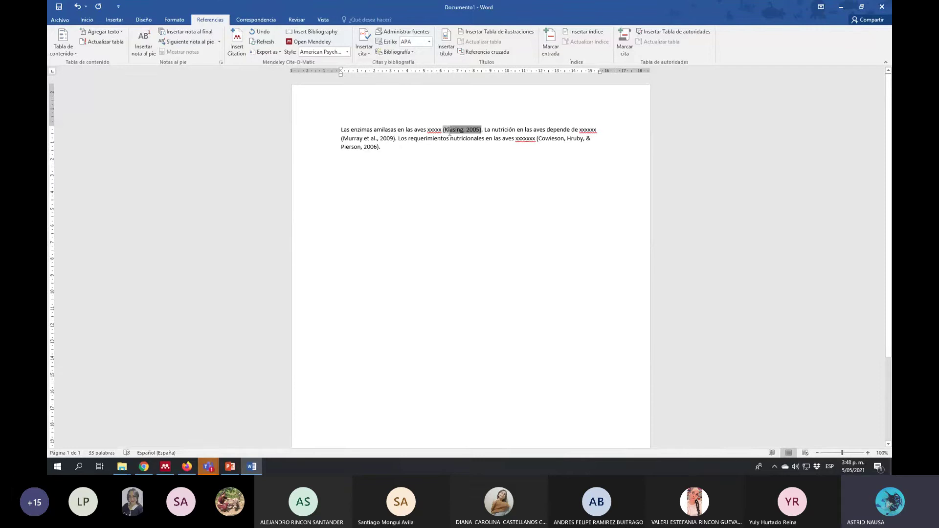
left_click(407, 162)
Compare the FUSM group in Mendeley Desktop with the online Mendeley library in Chrome.
key("alt+Tab")
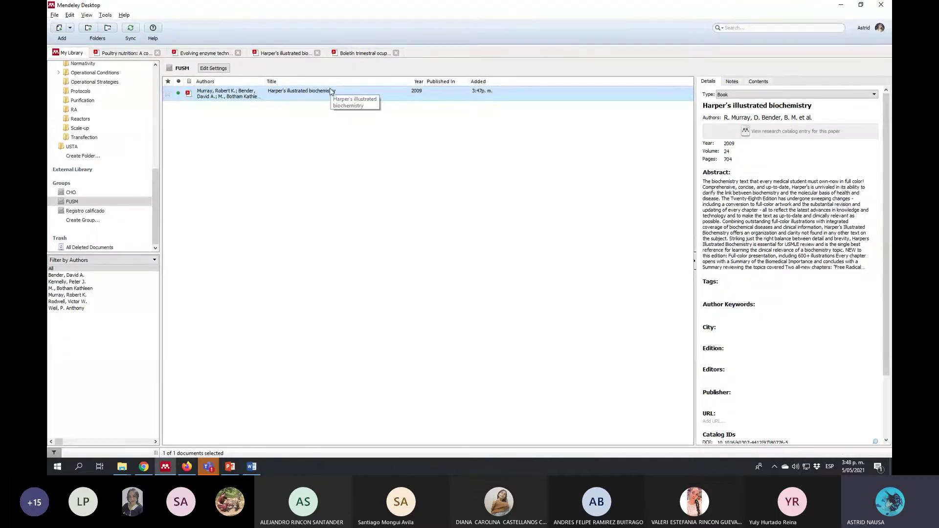
left_click(146, 468)
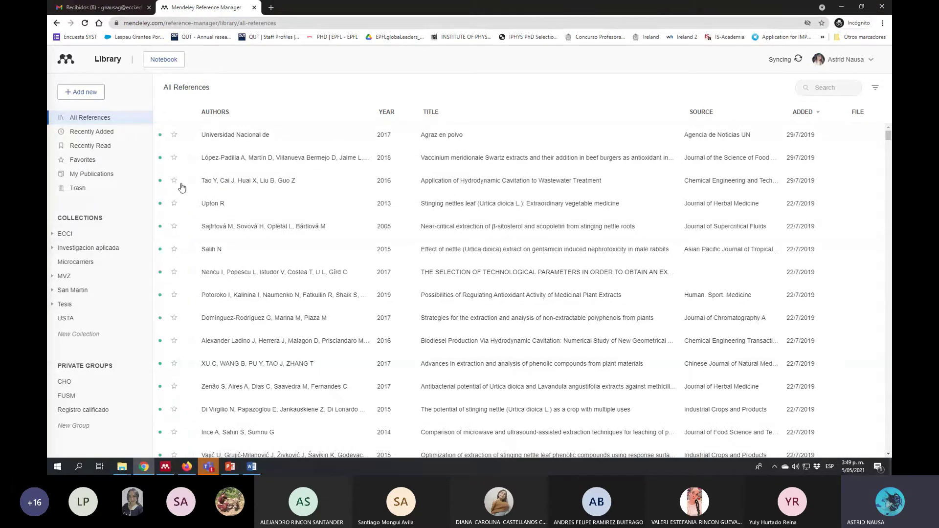
left_click(174, 474)
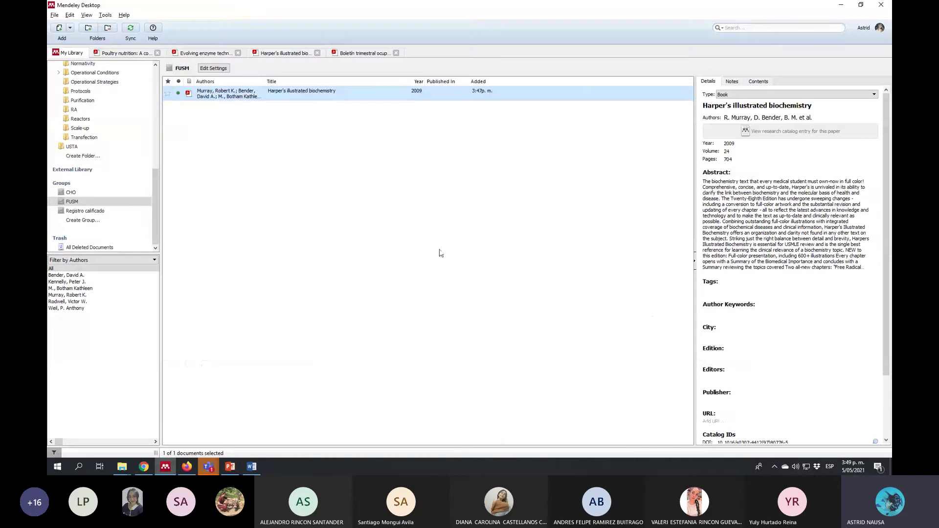
key("alt+Tab")
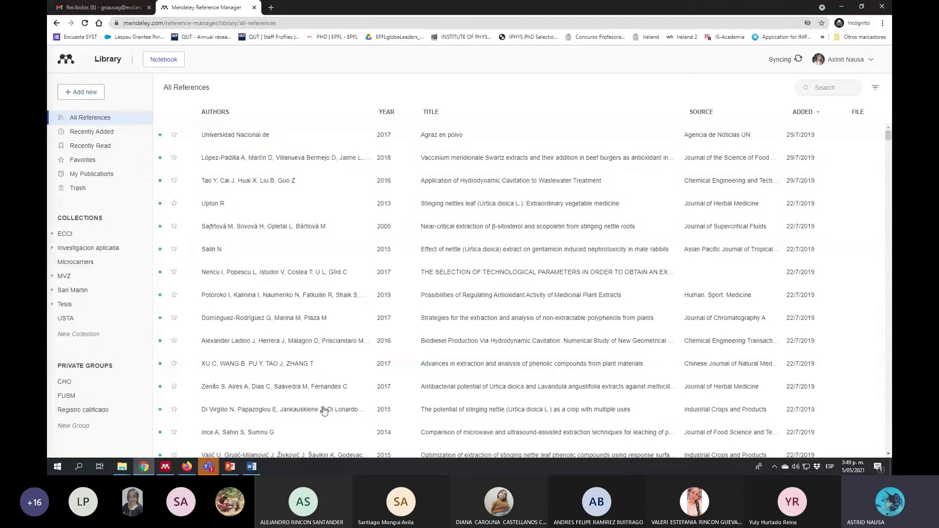
left_click(165, 467)
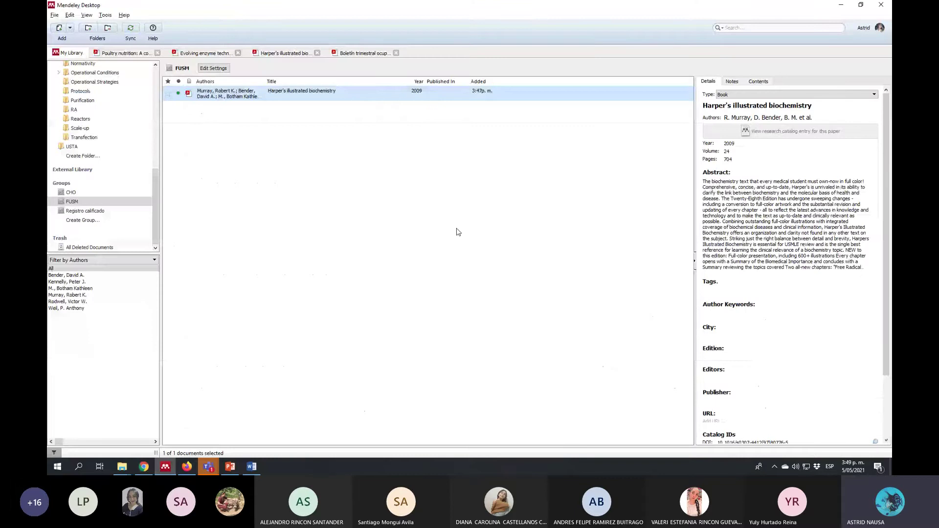
Switch to Word and add a REFERENCIAS heading below the cited paragraph, leaving empty lines above it for more text.
key("alt+Tab")
left_click(391, 158)
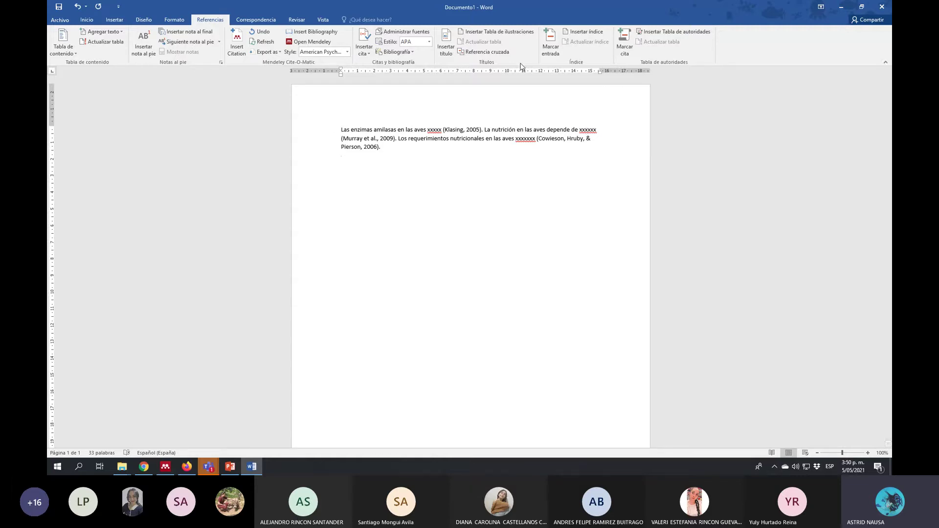
type("BIBLIOGRAFÍA")
left_click_drag(381, 161, 341, 169)
type("REFERENCIAS")
left_click(403, 149)
key("Return")
key("Return")
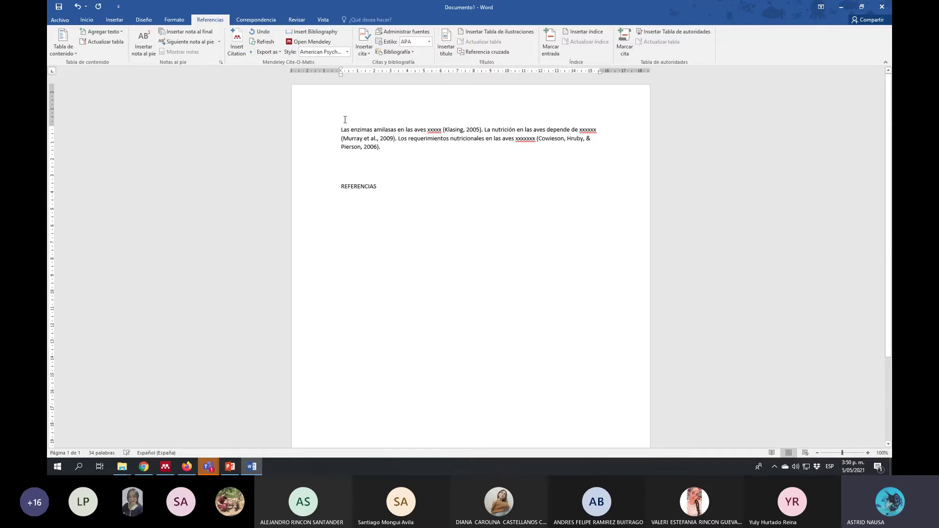
Enter "SDFASFSFSFSFSDFSD" above REFERENCIAS and cite the 2007 "Down-regulation of lactate dehydrogenase-A" article after it, searching Mendeley for "CHO".
type("SDFASFSFSFSFSDFSD")
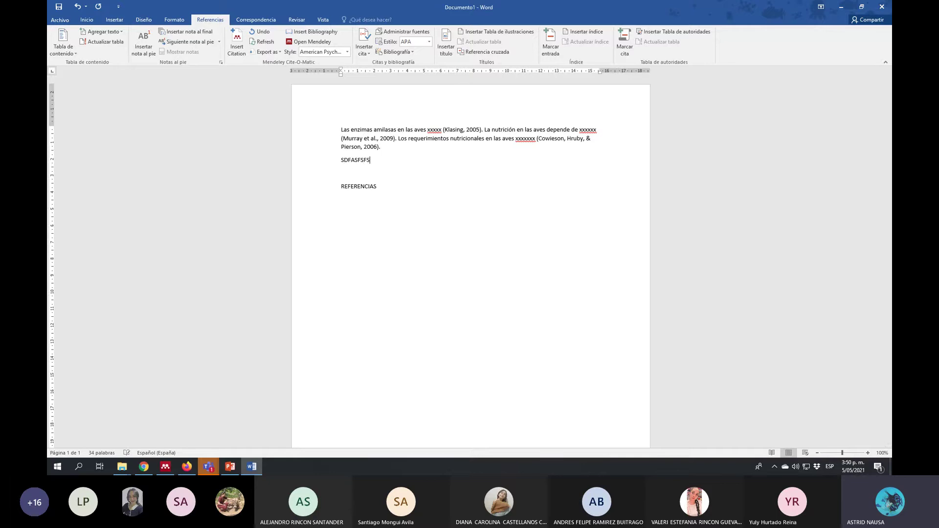
left_click(237, 43)
type("kim")
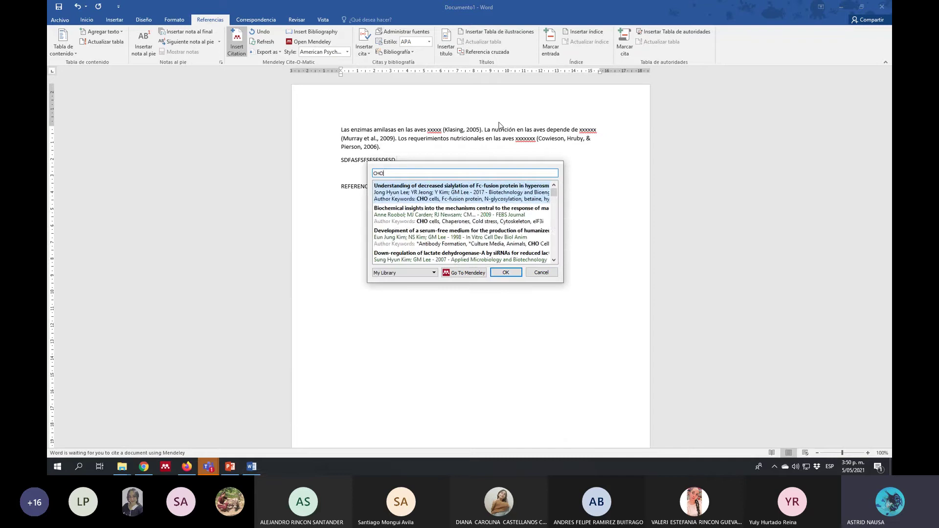
left_click(473, 239)
left_click(507, 185)
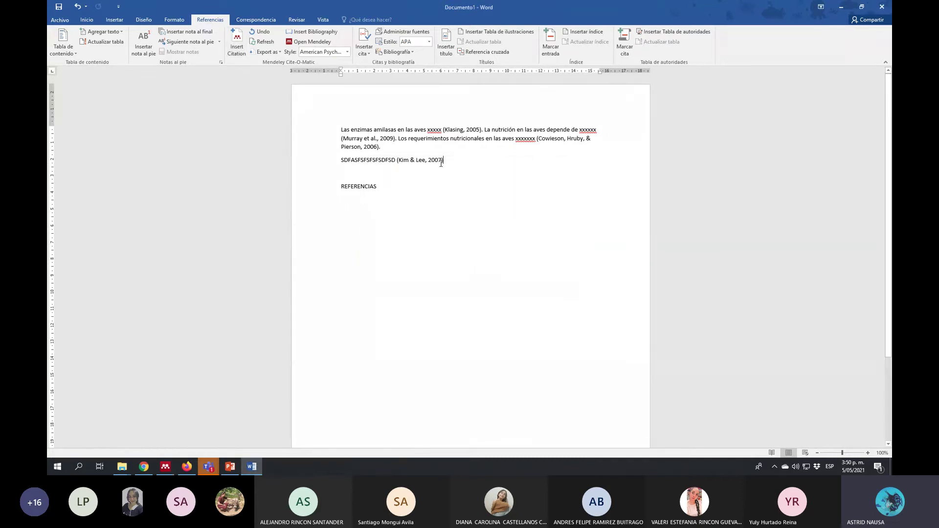
Continue the second paragraph after its citation with "Para el año 2020, la afectación en el sector avícola fue total en Colombia, con unas pérdidas".
type("ASDFSDFSDAFSD")
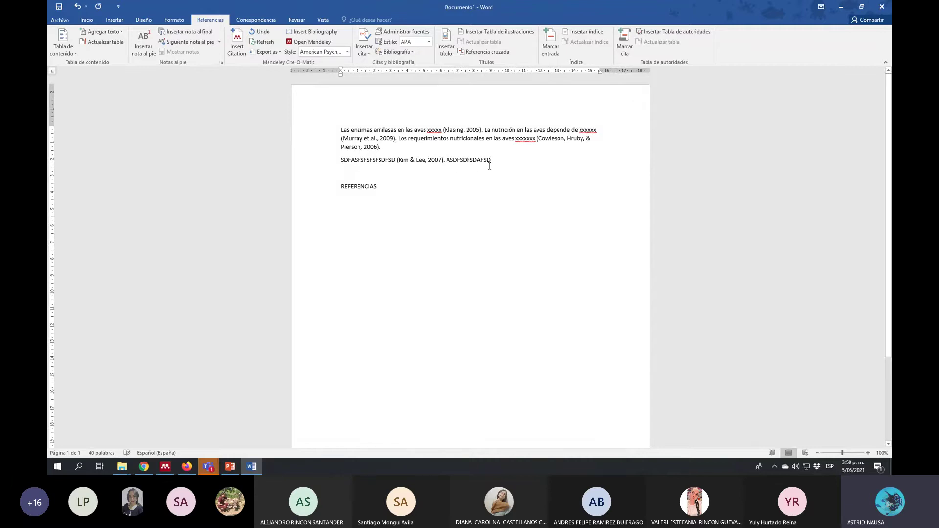
left_click_drag(489, 166, 446, 163)
type("P")
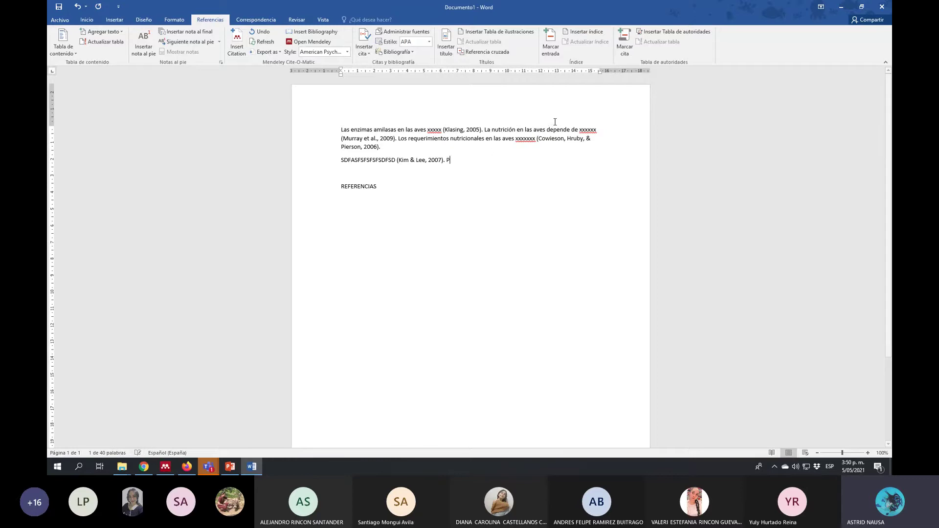
type("ara el")
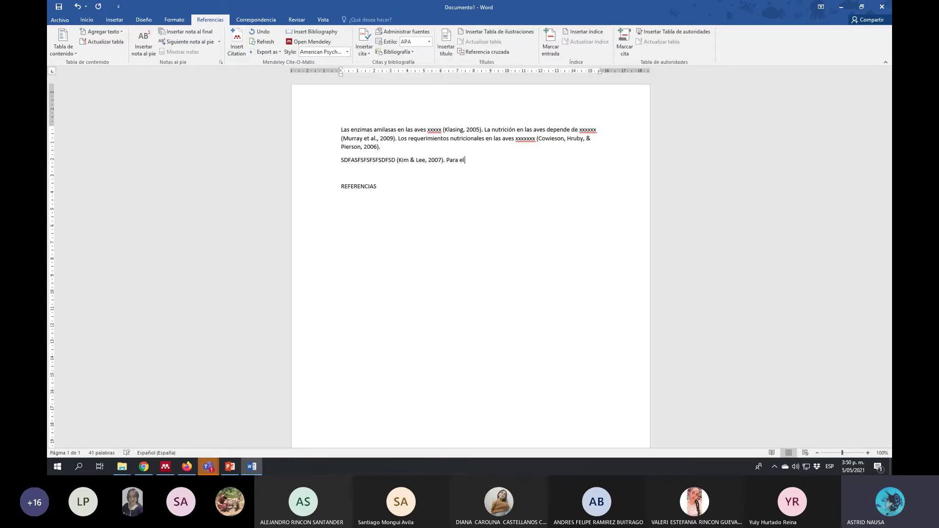
type(" año 2020, la afectación en el sector avícola fue ")
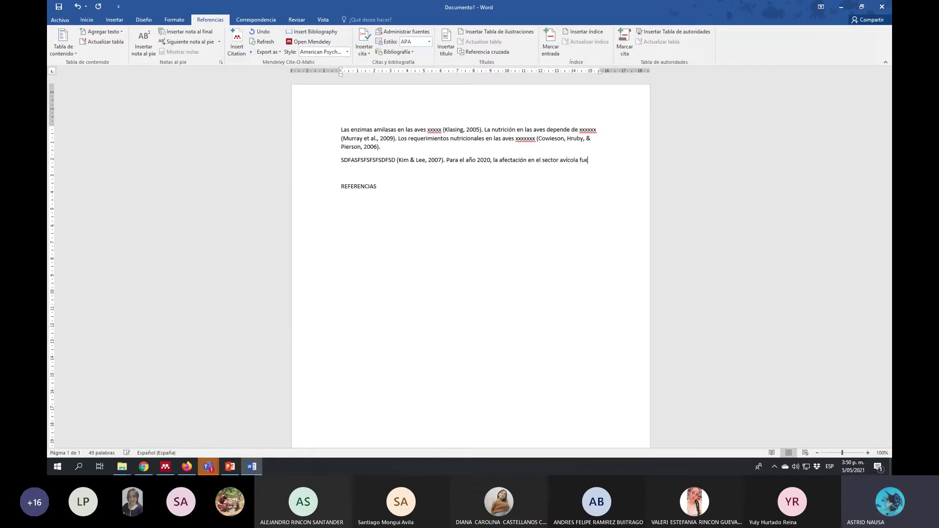
type("total en Colom")
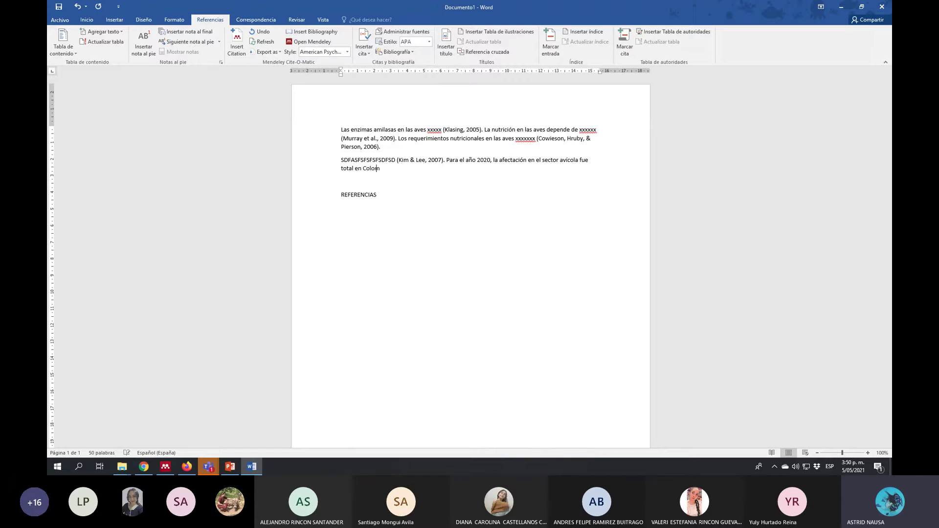
type("bia, con unas pe")
type("rdidas d")
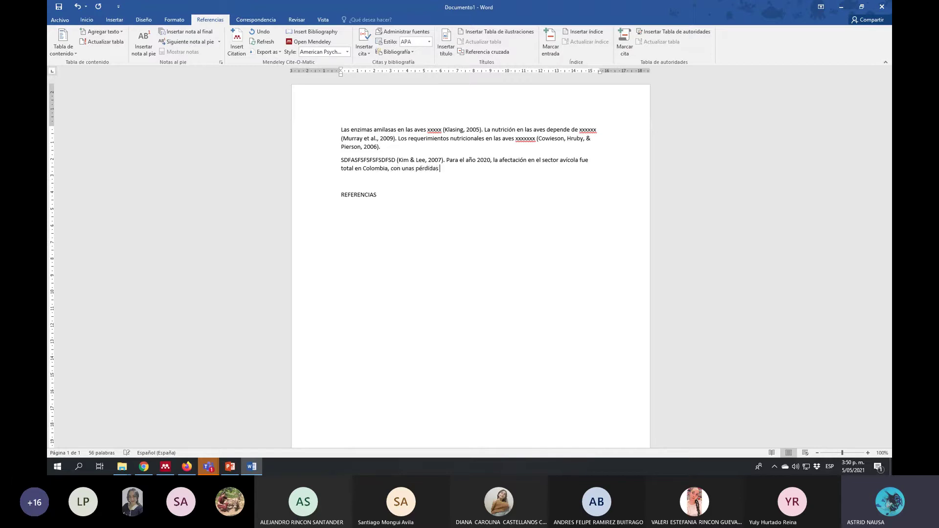